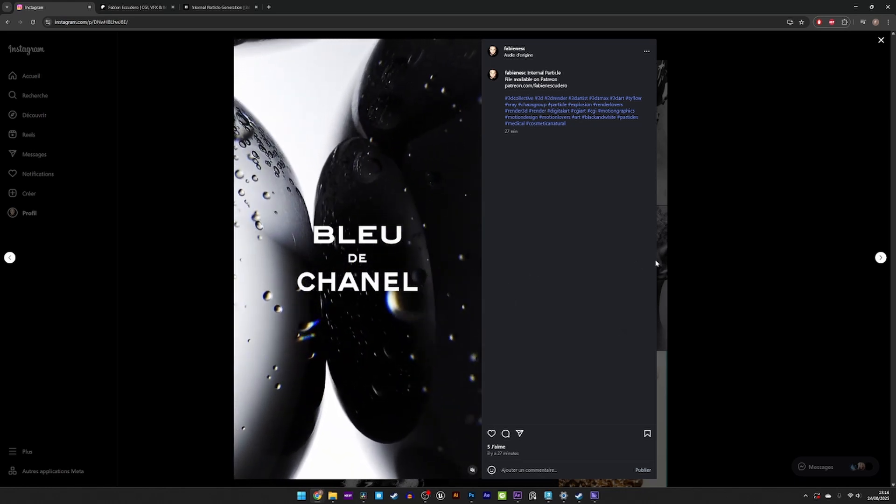
Review the Bleu de Chanel particle render on Instagram, plus the project posts and liquid and splash simulation videos on the Patreon page
{"action": "left_click", "coordinate": [725, 261]}
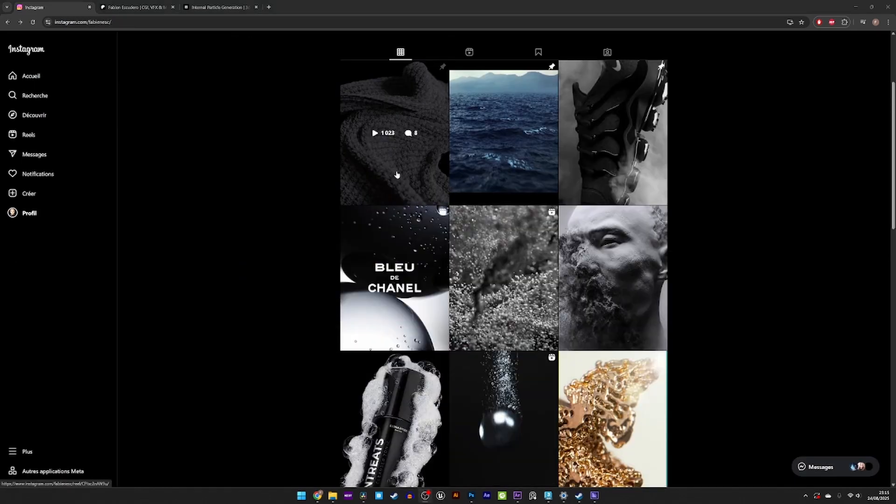
{"action": "left_click", "coordinate": [428, 328]}
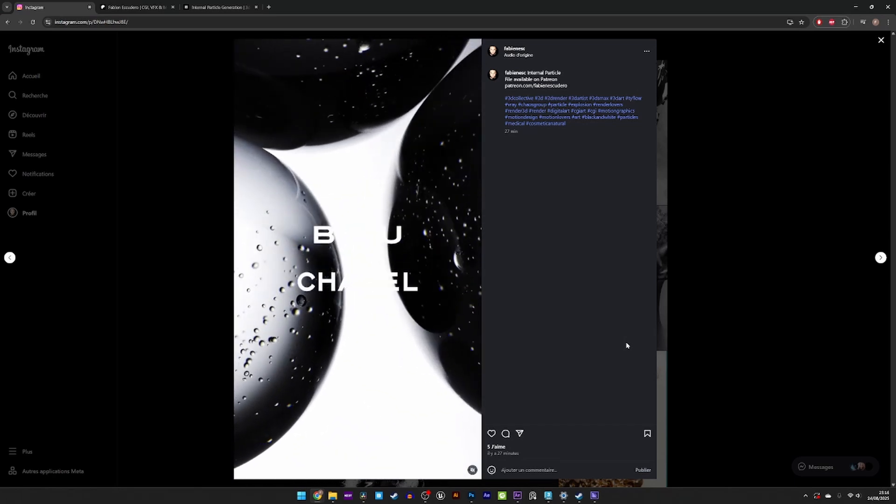
{"action": "left_click", "coordinate": [136, 7]}
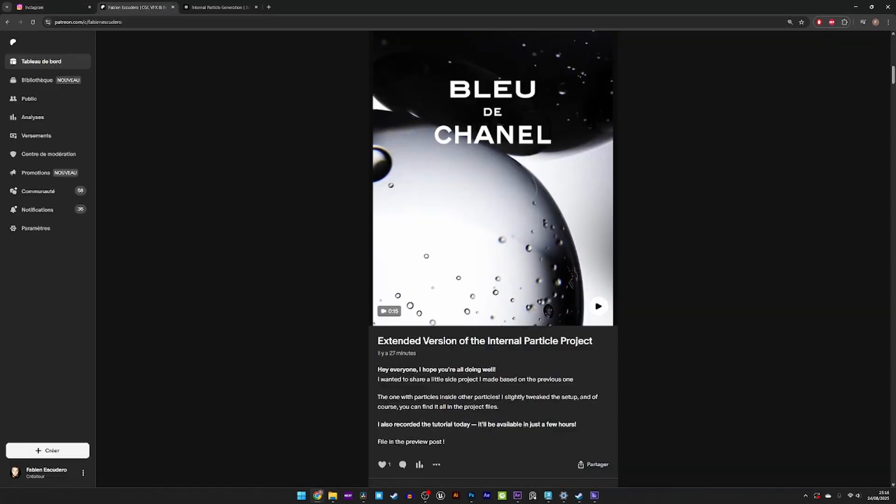
{"action": "scroll", "coordinate": [508, 147], "scroll_direction": "down", "scroll_amount": 2}
{"action": "scroll", "coordinate": [509, 146], "scroll_direction": "down", "scroll_amount": 15}
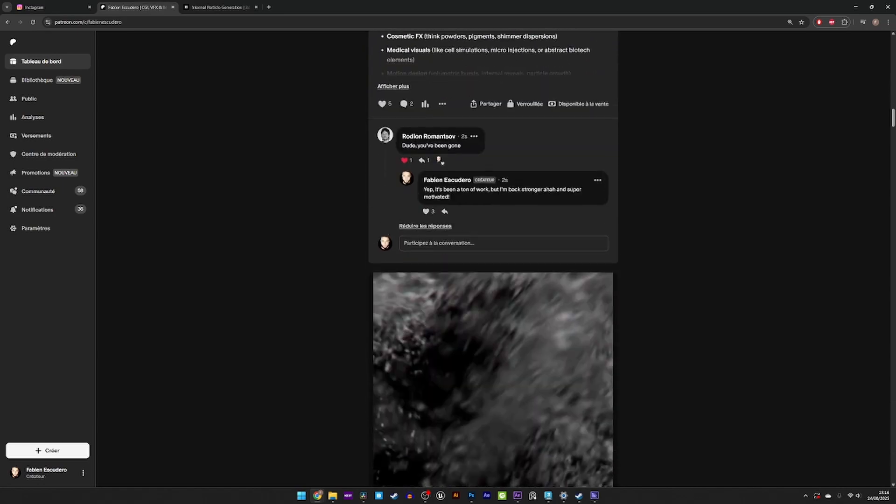
{"action": "left_click", "coordinate": [493, 203]}
{"action": "scroll", "coordinate": [423, 254], "scroll_direction": "up", "scroll_amount": 2}
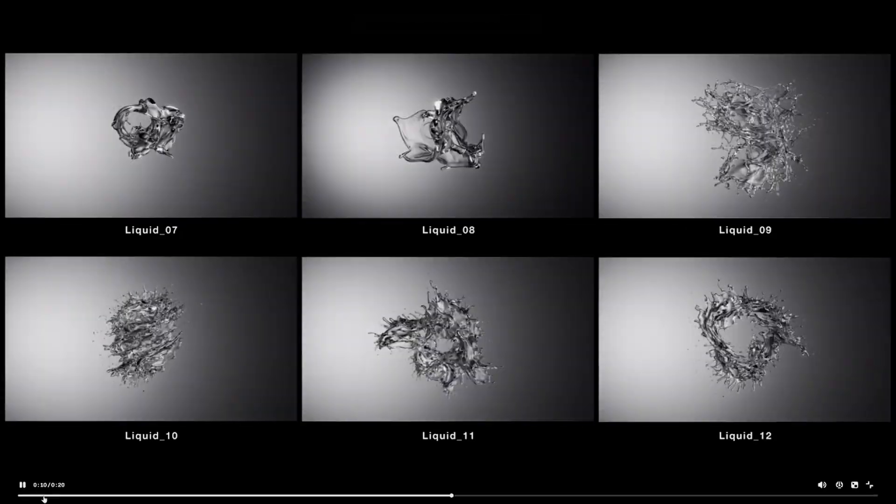
{"action": "left_click", "coordinate": [45, 495]}
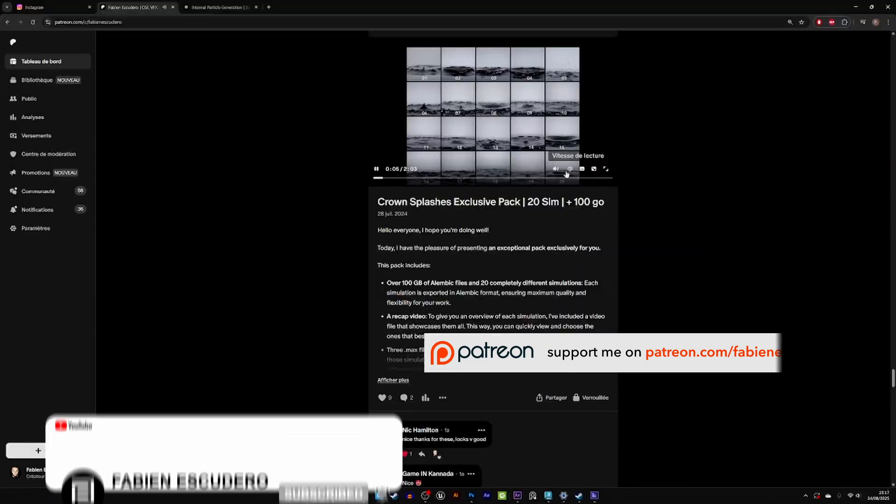
{"action": "left_click", "coordinate": [606, 168]}
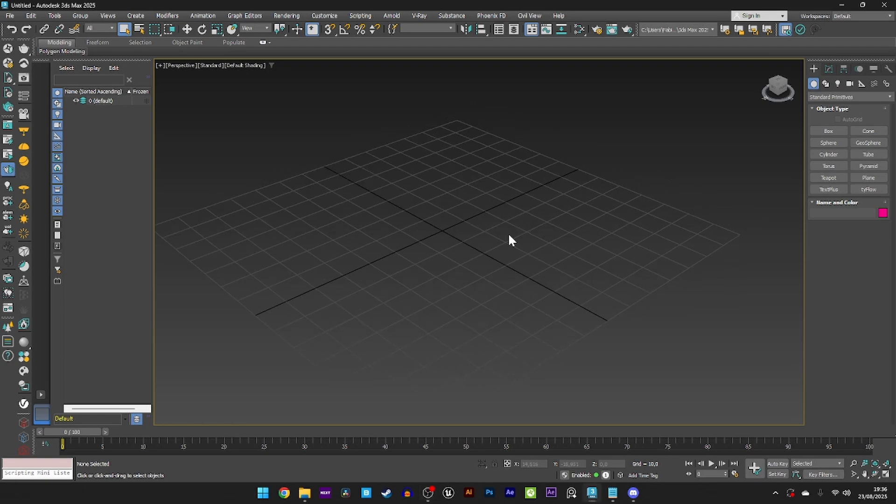
Switch to 3ds Max, place a tyFlow object at the centre of the grid and open its editor
{"action": "middle_click_drag", "start_coordinate": [459, 230], "coordinate": [473, 208]}
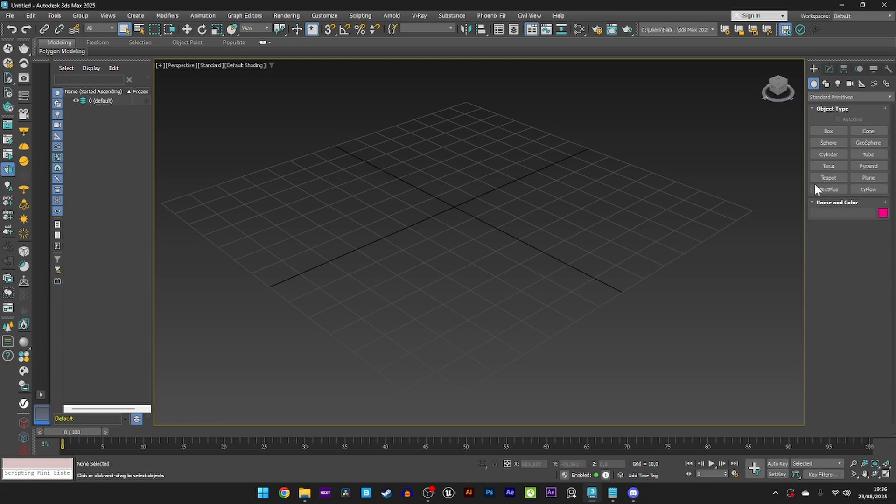
{"action": "left_click", "coordinate": [871, 189]}
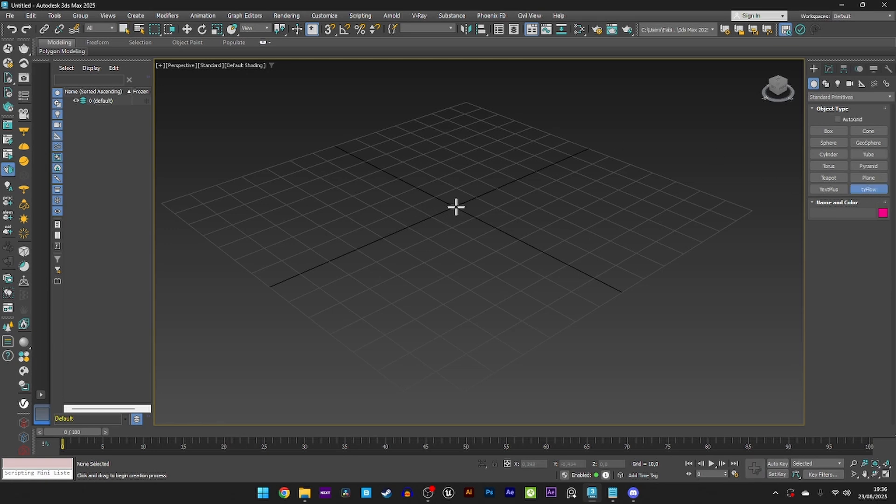
{"action": "left_click", "coordinate": [456, 207]}
{"action": "middle_click_drag", "start_coordinate": [456, 207], "coordinate": [440, 256]}
{"action": "left_click", "coordinate": [829, 69]}
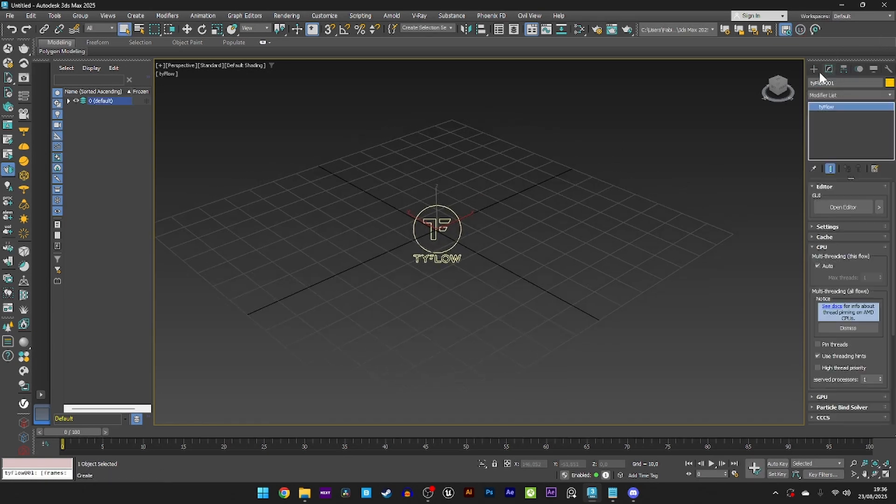
{"action": "left_click", "coordinate": [841, 207]}
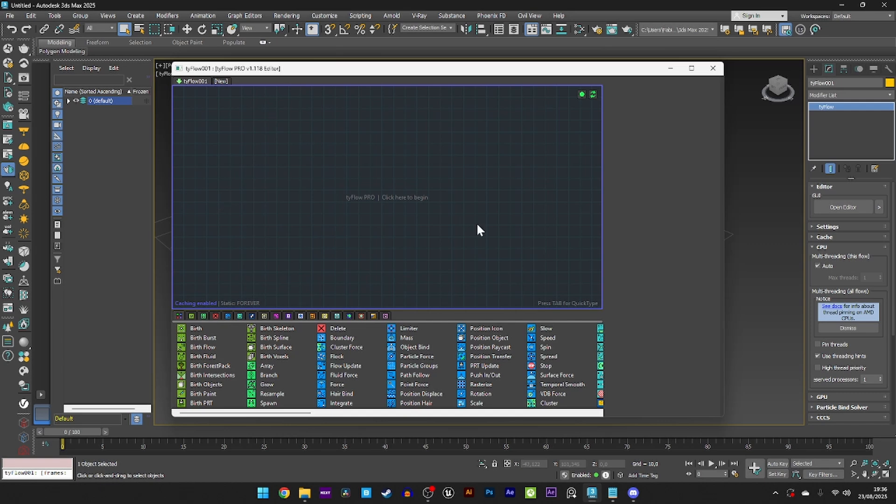
Add the Simple Icon Flow preset, reposition the editor window to uncover the emitter, and show the Birth operator's settings
{"action": "right_click", "coordinate": [278, 135]}
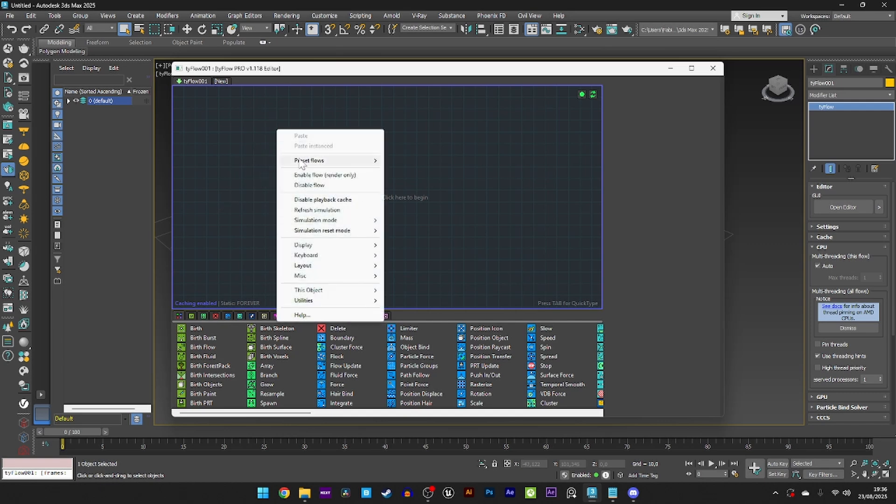
{"action": "mouse_move", "coordinate": [313, 161]}
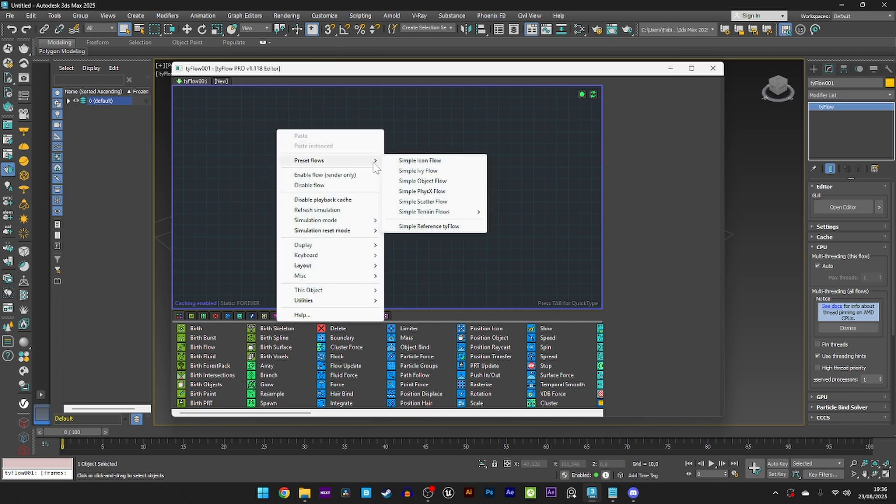
{"action": "left_click", "coordinate": [416, 161]}
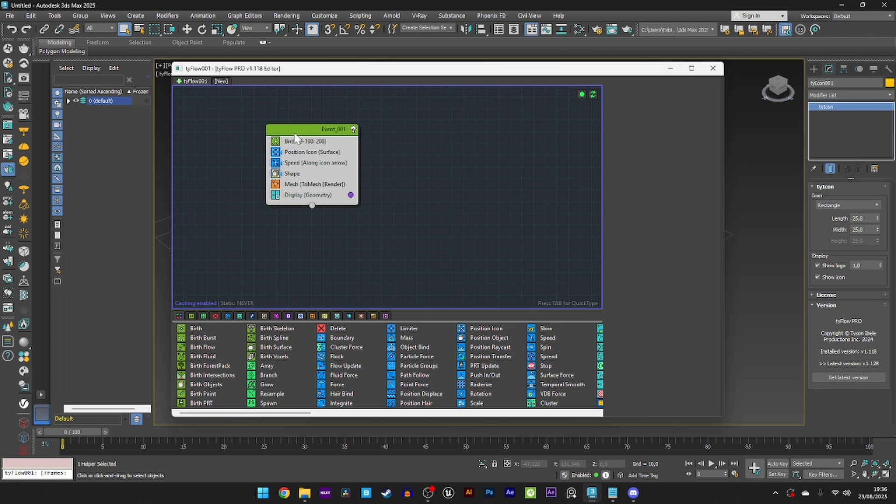
{"action": "left_click_drag", "start_coordinate": [240, 69], "coordinate": [404, 67]}
{"action": "left_click_drag", "start_coordinate": [335, 120], "coordinate": [566, 127]}
{"action": "middle_click_drag", "start_coordinate": [475, 220], "coordinate": [364, 206]}
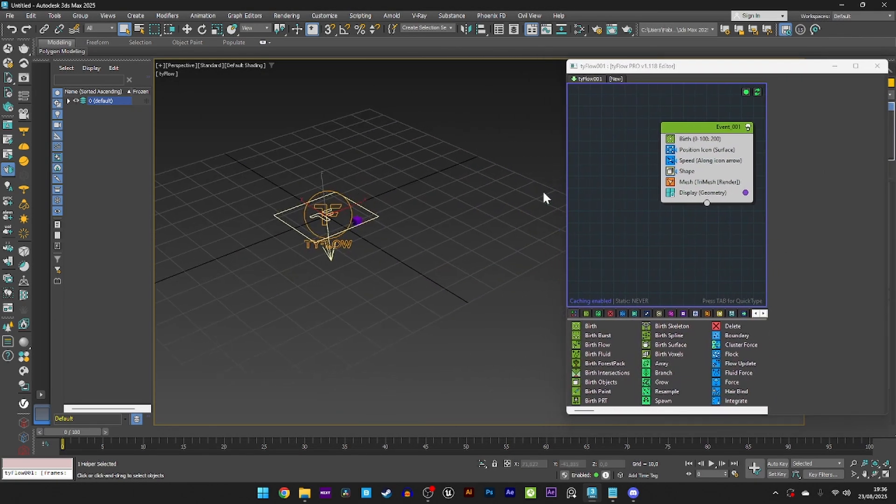
{"action": "left_click", "coordinate": [699, 141]}
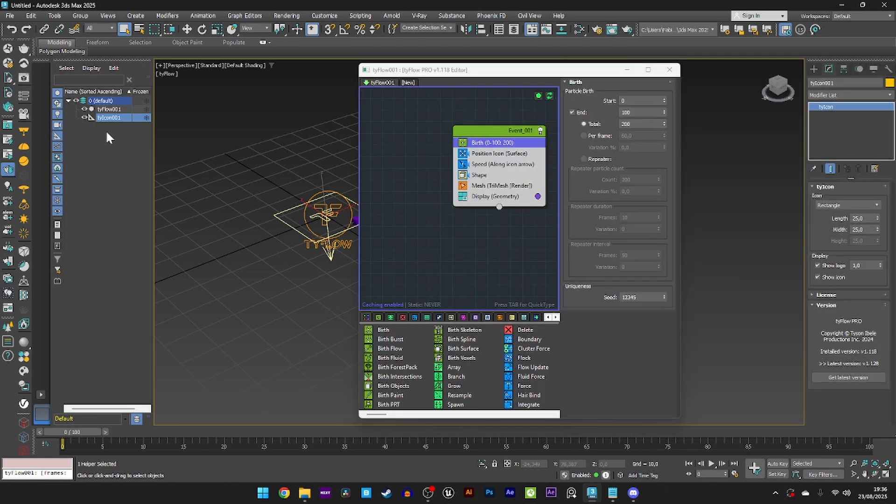
Change the tyIcon emitter shape to Sphere and scale it up uniformly to about 177 %
{"action": "left_click", "coordinate": [110, 117]}
{"action": "left_click", "coordinate": [830, 204]}
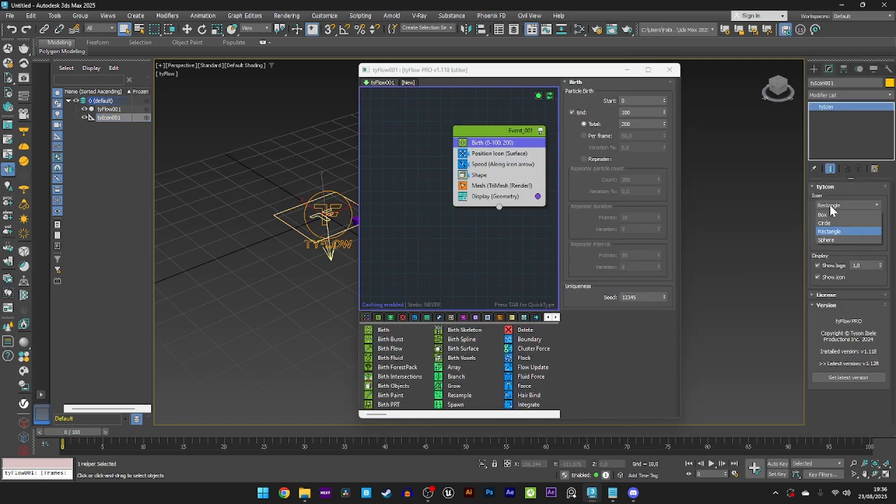
{"action": "left_click", "coordinate": [829, 237]}
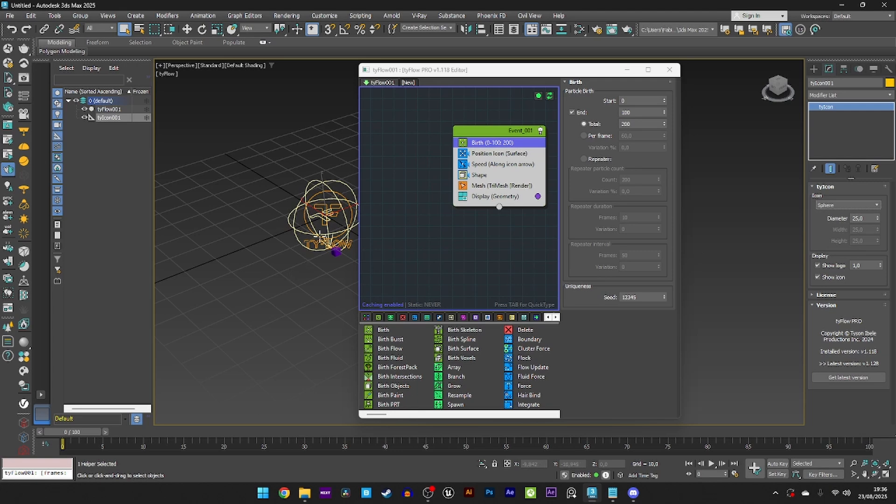
{"action": "middle_click_drag", "start_coordinate": [320, 237], "coordinate": [275, 235]}
{"action": "right_click", "coordinate": [272, 198]}
{"action": "left_click", "coordinate": [290, 228]}
{"action": "left_click_drag", "start_coordinate": [280, 213], "coordinate": [316, 187]}
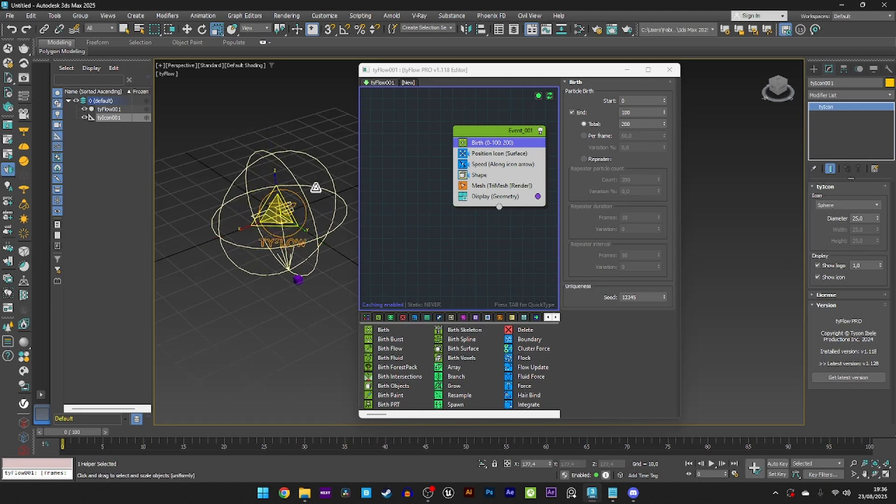
Delete the Speed operator from Event_001 and show the Shape operator's settings
{"action": "left_click", "coordinate": [496, 164]}
{"action": "key", "text": "Delete"}
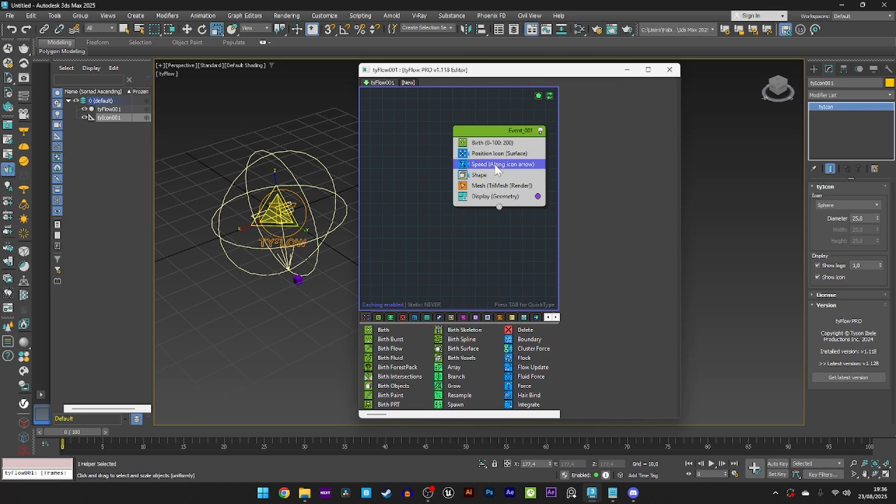
{"action": "left_click", "coordinate": [461, 175]}
Set the Birth operator to start at frame 0 and end at frame 0 with a total of 6 particles
{"action": "left_click", "coordinate": [489, 143]}
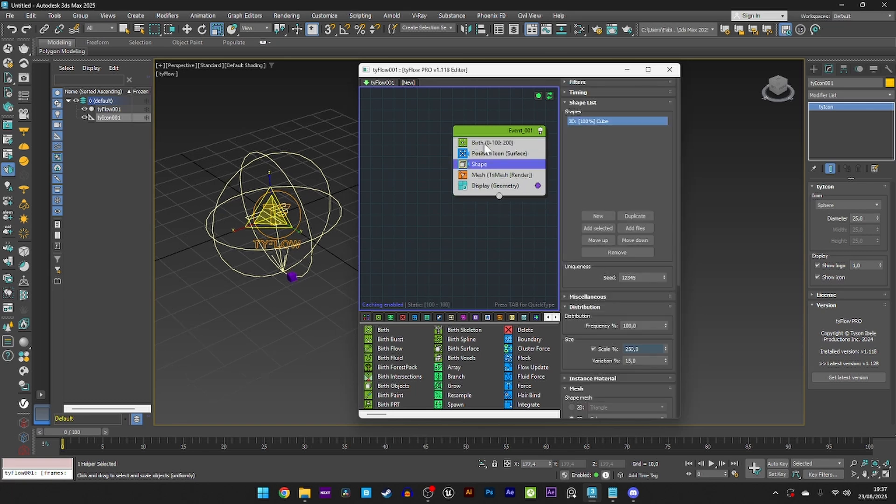
{"action": "left_click", "coordinate": [642, 101]}
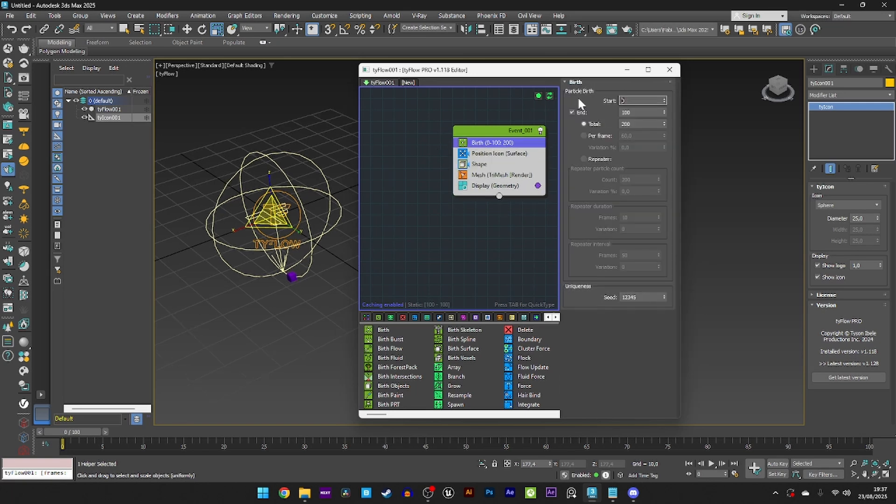
{"action": "key", "text": "Tab"}
{"action": "type", "text": "0"}
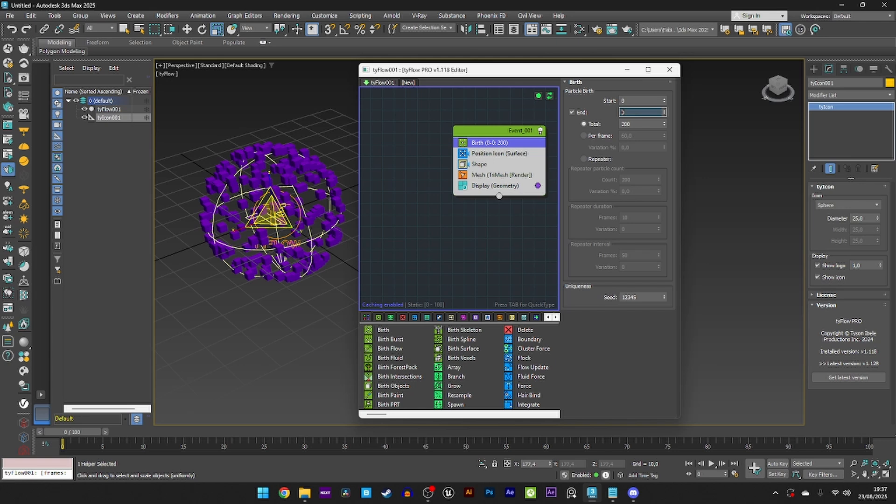
{"action": "key", "text": "Tab"}
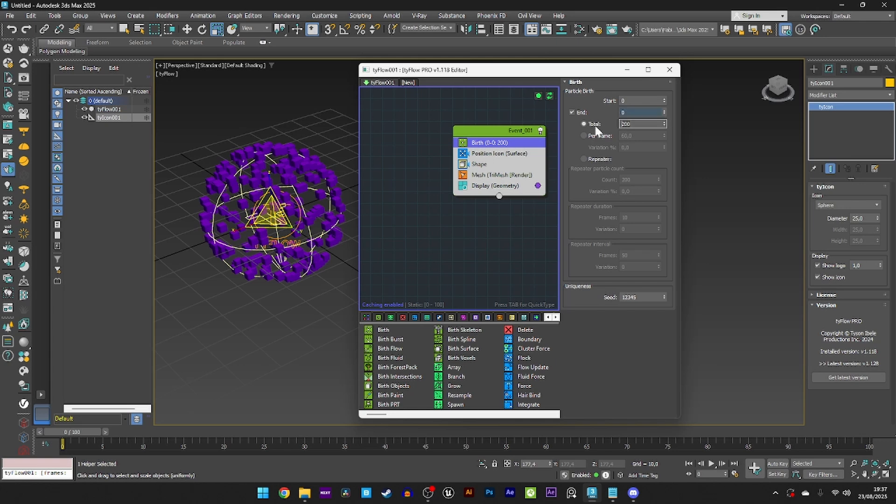
{"action": "type", "text": "6"}
{"action": "key", "text": "Return"}
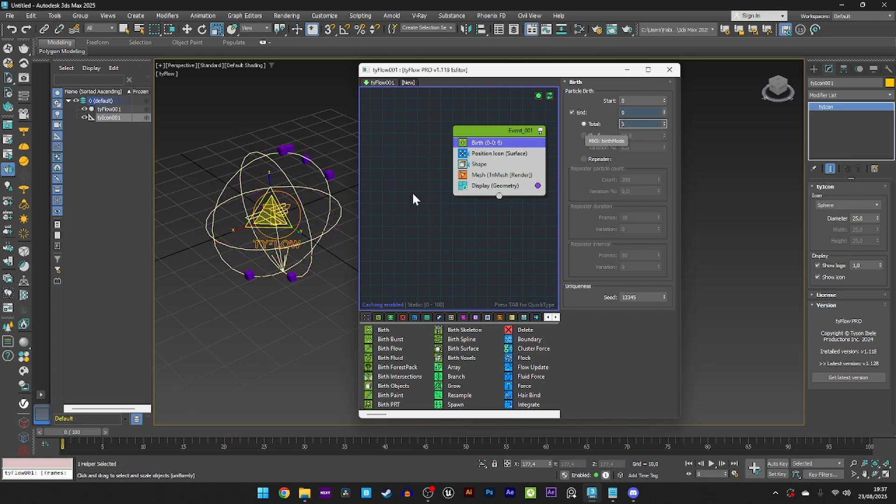
Create a GeoSphere with a radius of about 14.7 and 12 segments at the emitter's centre, with edged faces displayed
{"action": "middle_click_drag", "start_coordinate": [282, 234], "coordinate": [304, 158], "text": "alt"}
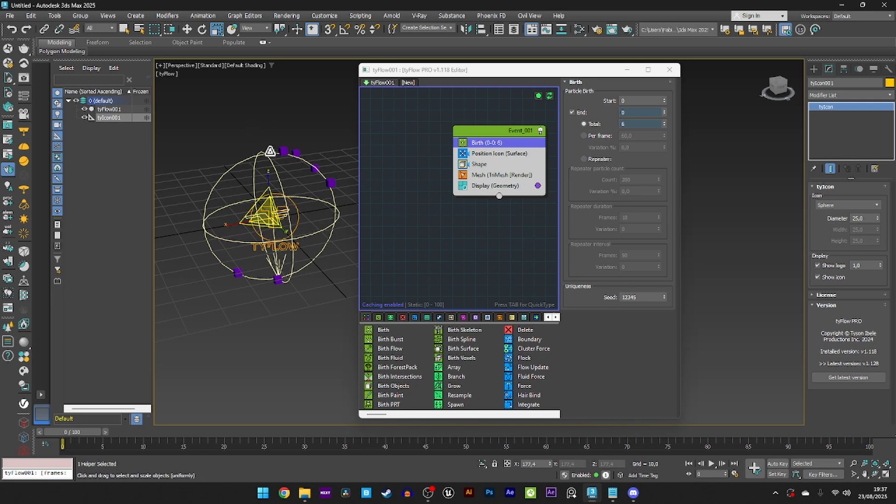
{"action": "middle_click_drag", "start_coordinate": [269, 248], "coordinate": [312, 233]}
{"action": "left_click", "coordinate": [814, 69]}
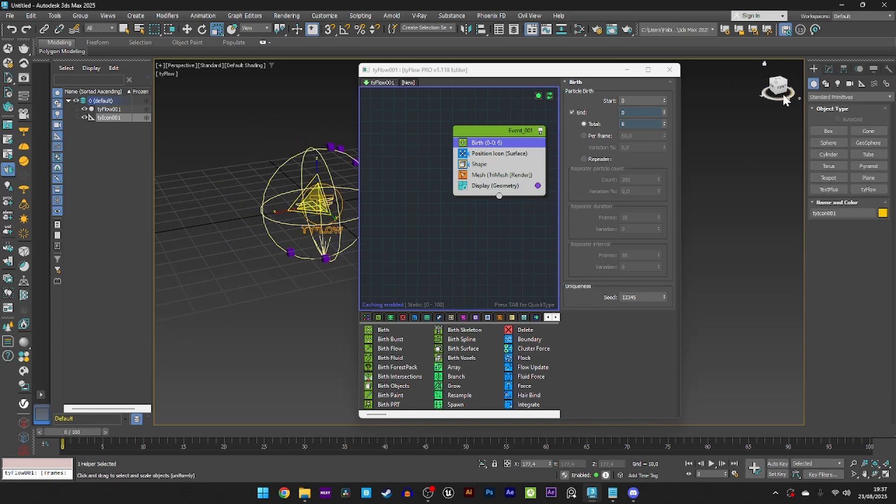
{"action": "left_click", "coordinate": [865, 143]}
{"action": "middle_click_drag", "start_coordinate": [268, 222], "coordinate": [236, 232]}
{"action": "scroll", "coordinate": [284, 224], "scroll_direction": "up", "scroll_amount": 3}
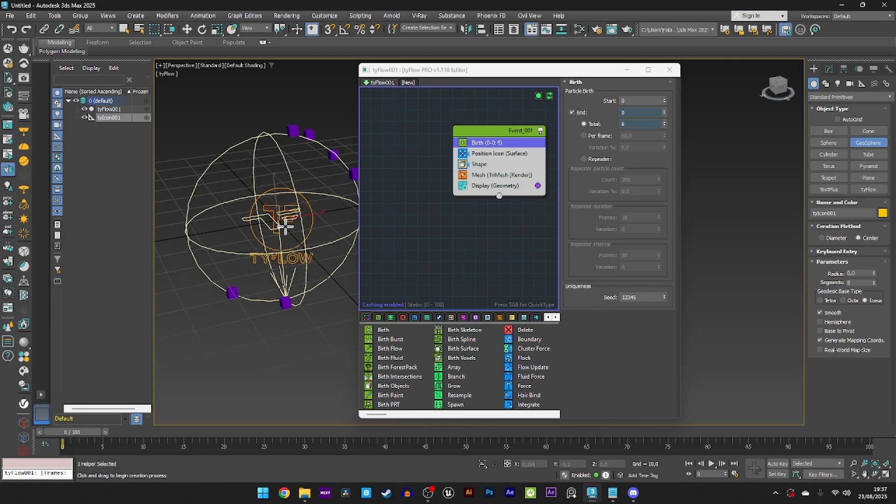
{"action": "left_click_drag", "start_coordinate": [278, 222], "coordinate": [286, 202]}
{"action": "key", "text": "F4"}
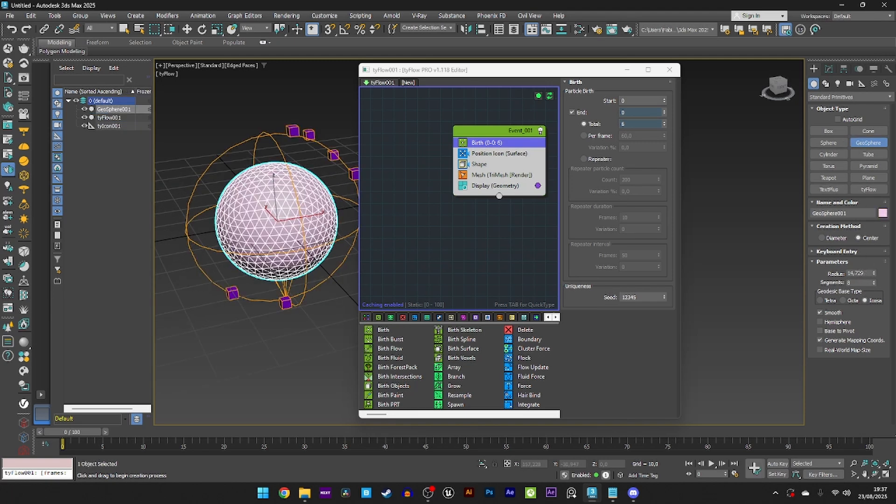
{"action": "type", "text": "12"}
{"action": "key", "text": "Return"}
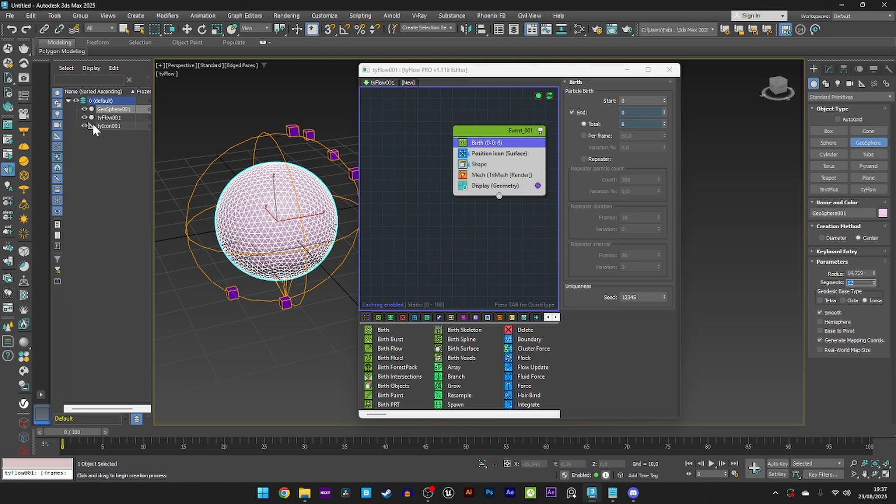
Hide the GeoSphere in the scene and replace the cube with it in the Shape operator's list
{"action": "left_click", "coordinate": [84, 109]}
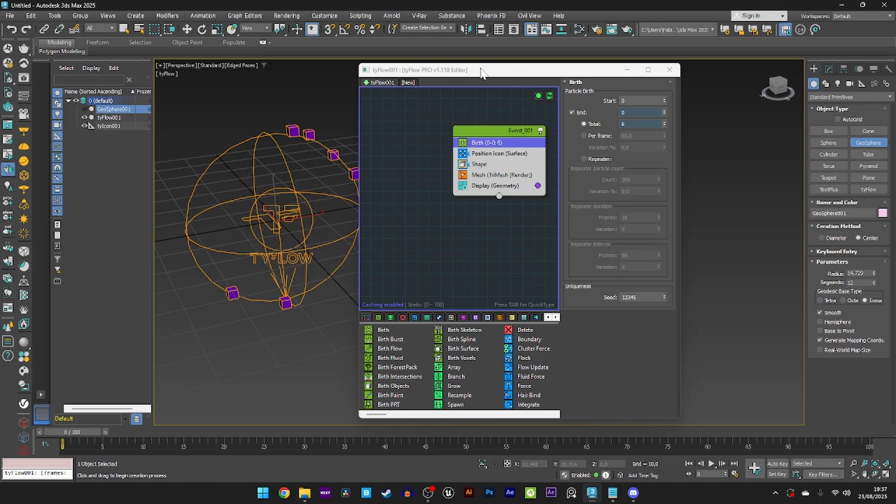
{"action": "left_click", "coordinate": [479, 165]}
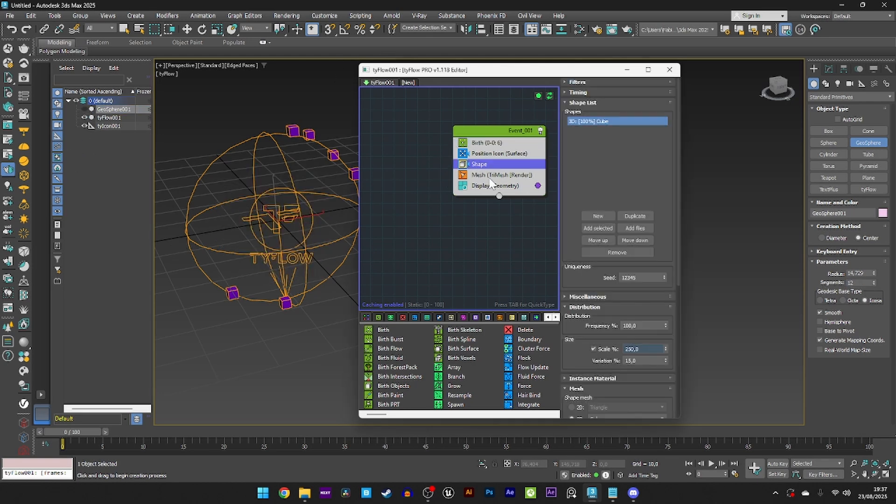
{"action": "left_click", "coordinate": [598, 229]}
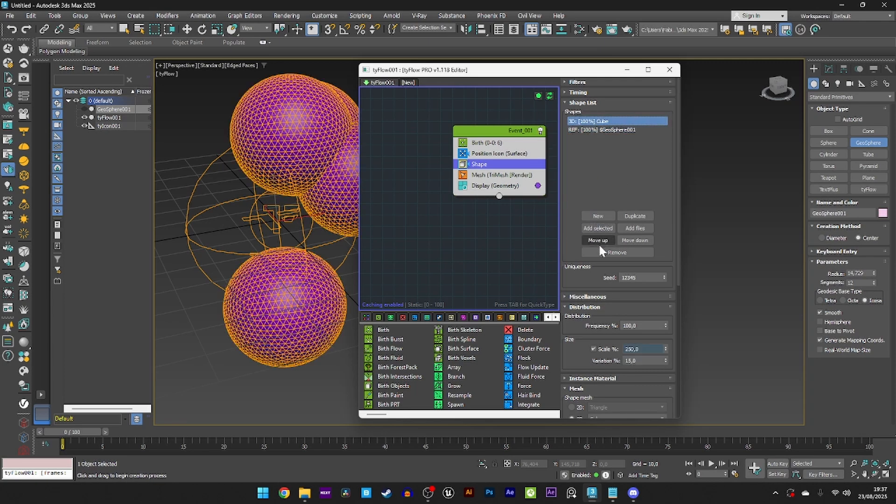
{"action": "left_click", "coordinate": [621, 253]}
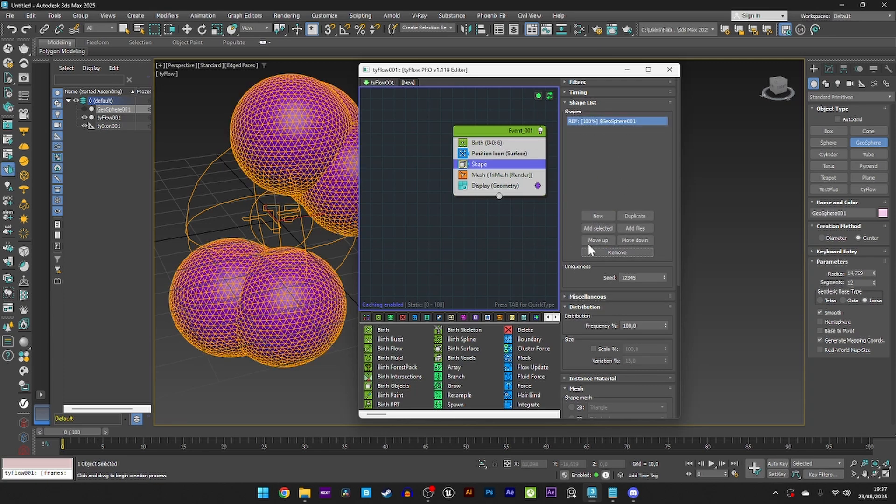
{"action": "middle_click_drag", "start_coordinate": [311, 208], "coordinate": [253, 223], "text": "alt"}
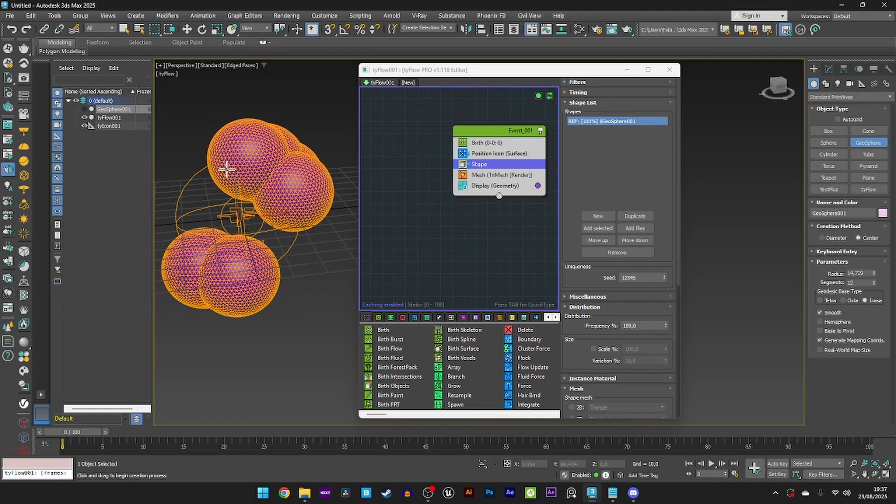
Add a Fuse operator below Shape in Event_001 and set its radius type to Shape radius
{"action": "middle_click_drag", "start_coordinate": [247, 223], "coordinate": [234, 224], "text": "alt"}
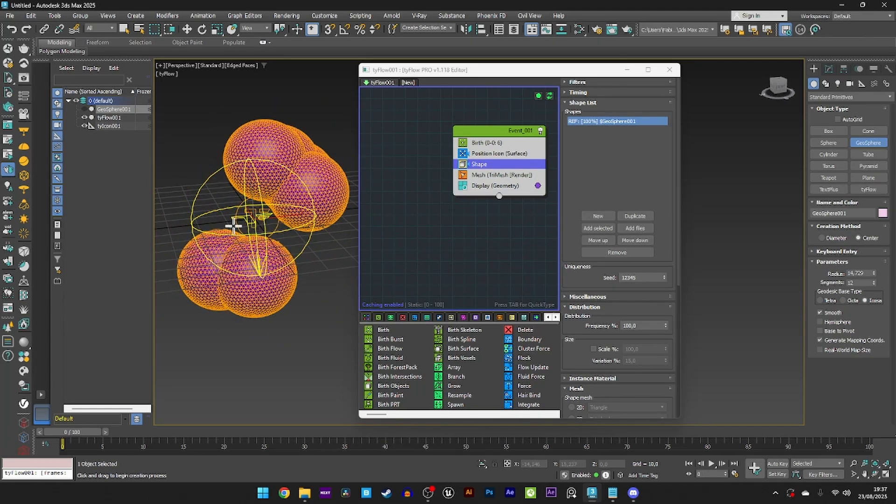
{"action": "key", "text": "Tab"}
{"action": "type", "text": "fu"}
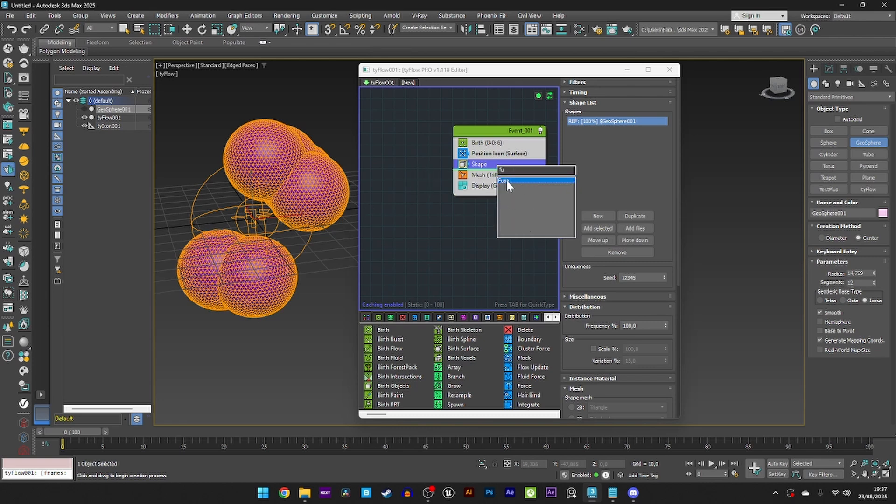
{"action": "left_click", "coordinate": [506, 180]}
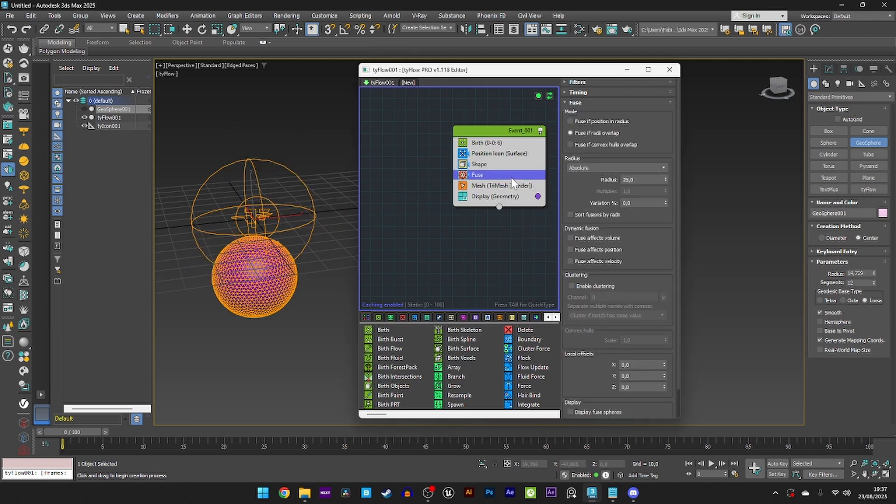
{"action": "left_click", "coordinate": [584, 168]}
{"action": "left_click", "coordinate": [581, 165]}
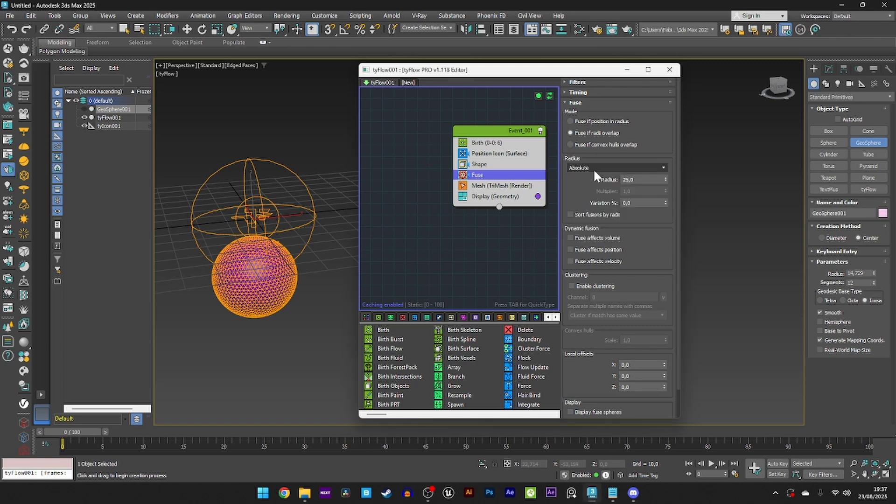
{"action": "left_click", "coordinate": [593, 168]}
{"action": "left_click", "coordinate": [580, 186]}
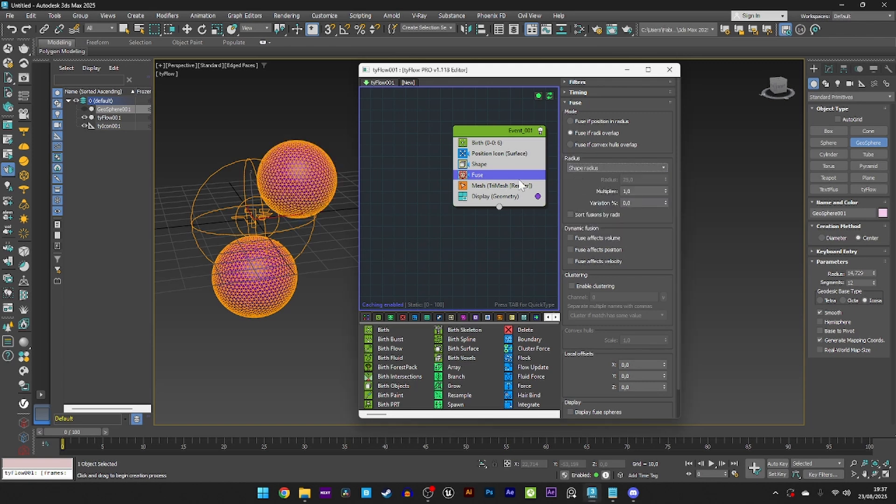
Enable Scale % in the Shape operator and reduce it so the spheres become smaller
{"action": "left_click", "coordinate": [481, 164]}
{"action": "left_click", "coordinate": [593, 348]}
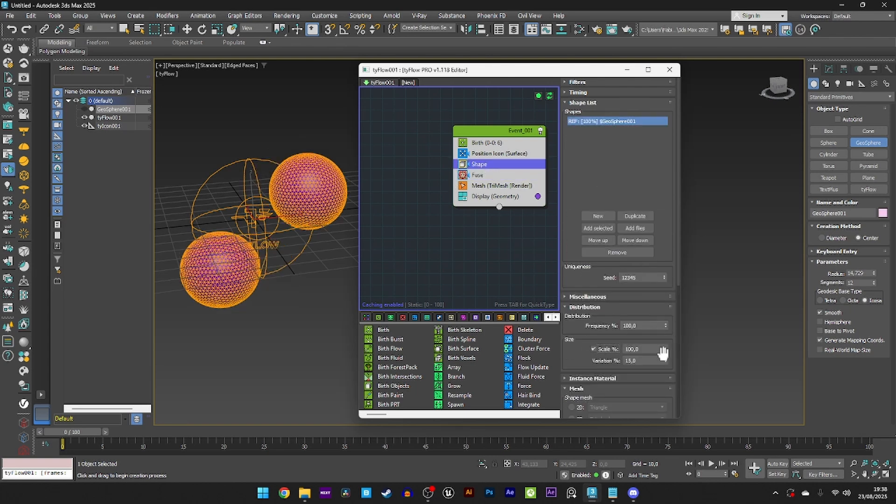
{"action": "left_click_drag", "start_coordinate": [665, 349], "coordinate": [668, 390]}
Raise the Birth operator's total to 13 particles
{"action": "left_click", "coordinate": [493, 141]}
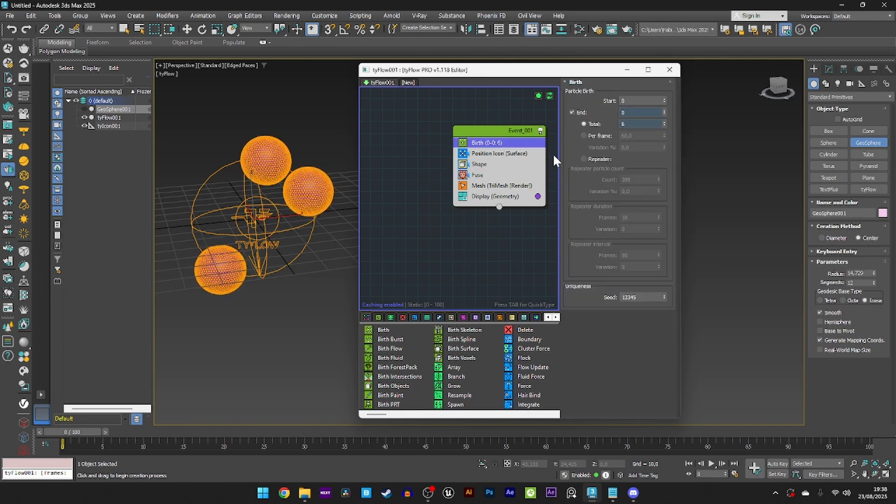
{"action": "left_click", "coordinate": [664, 122]}
{"action": "left_click", "coordinate": [664, 123]}
{"action": "left_click", "coordinate": [664, 122]}
{"action": "left_click", "coordinate": [665, 122]}
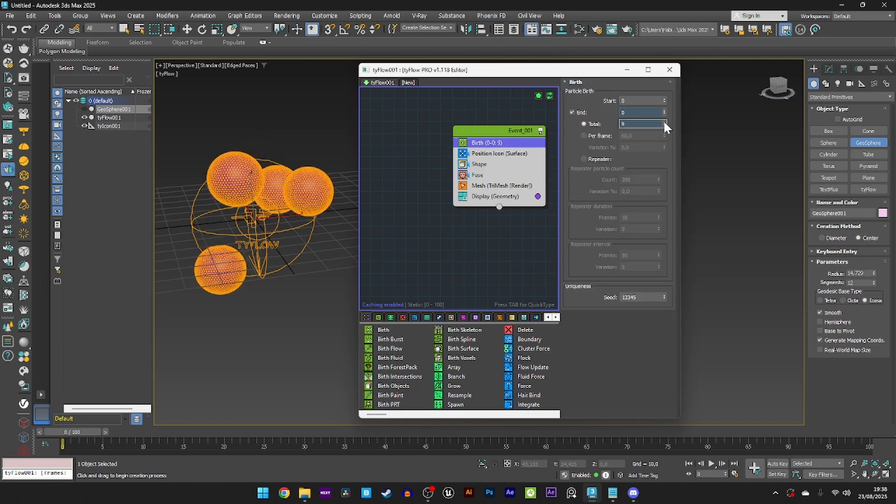
{"action": "left_click", "coordinate": [664, 122]}
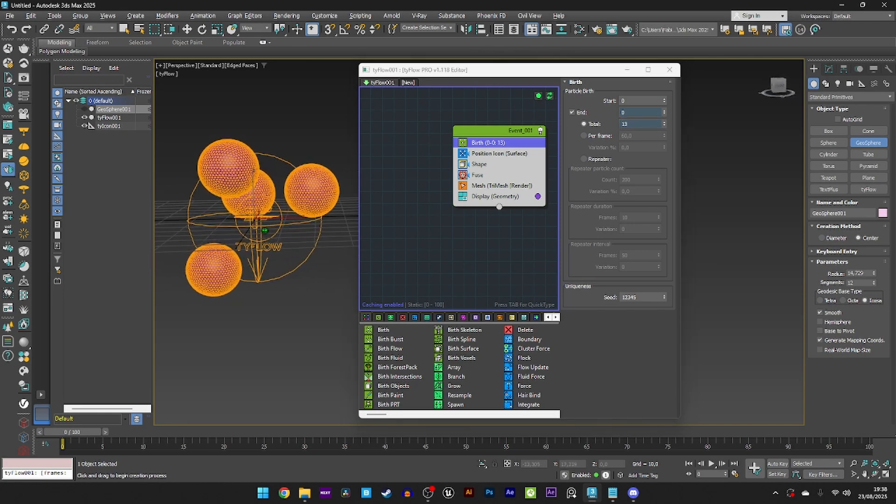
Turn off edged faces in the viewport, then widen the tyFlow editor and move it clear of the spheres
{"action": "middle_click_drag", "start_coordinate": [263, 212], "coordinate": [228, 219], "text": "alt"}
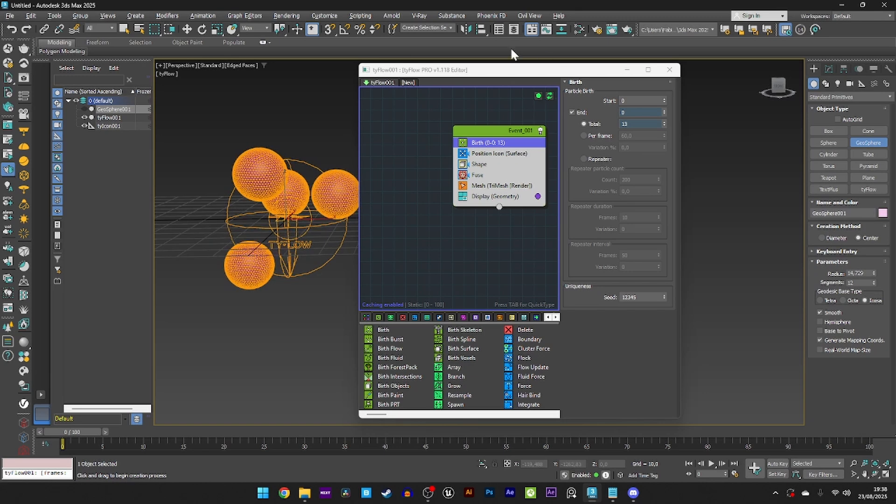
{"action": "key", "text": "F4"}
{"action": "scroll", "coordinate": [298, 176], "scroll_direction": "up", "scroll_amount": 3}
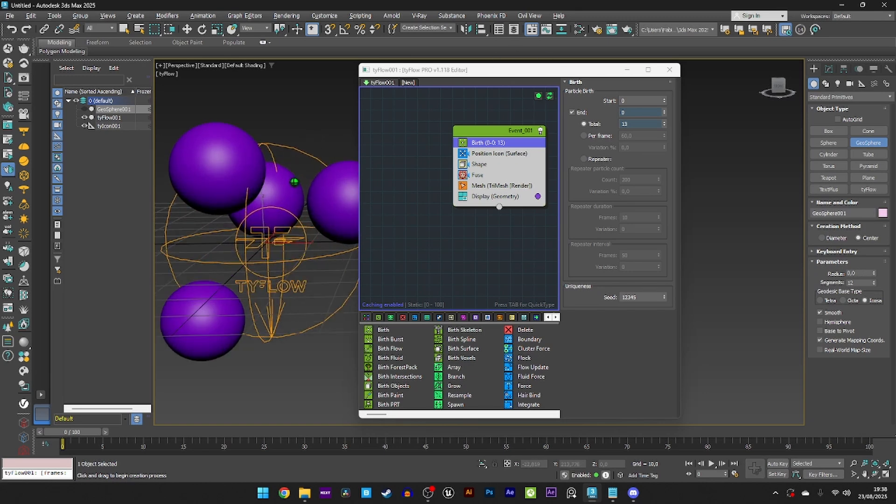
{"action": "left_click_drag", "start_coordinate": [357, 124], "coordinate": [447, 129]}
{"action": "middle_click_drag", "start_coordinate": [564, 144], "coordinate": [473, 140]}
{"action": "left_click_drag", "start_coordinate": [570, 70], "coordinate": [678, 67]}
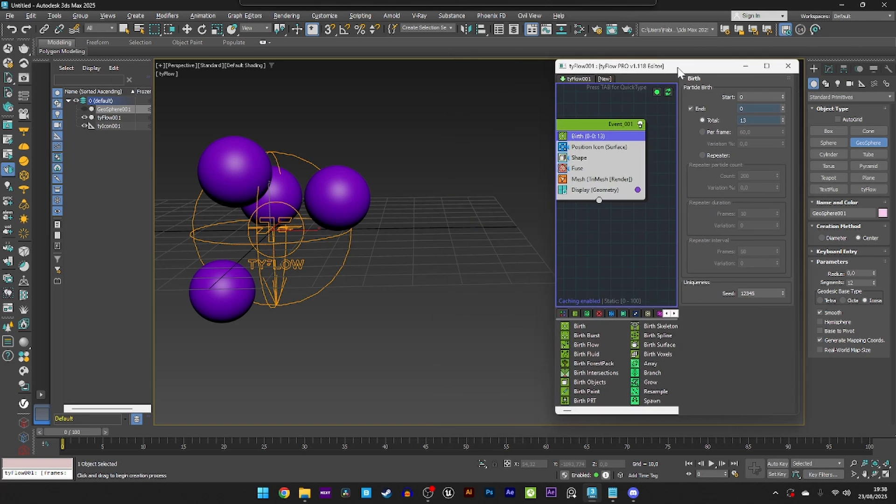
{"action": "left_click_drag", "start_coordinate": [556, 124], "coordinate": [499, 123]}
{"action": "middle_click_drag", "start_coordinate": [339, 167], "coordinate": [334, 188]}
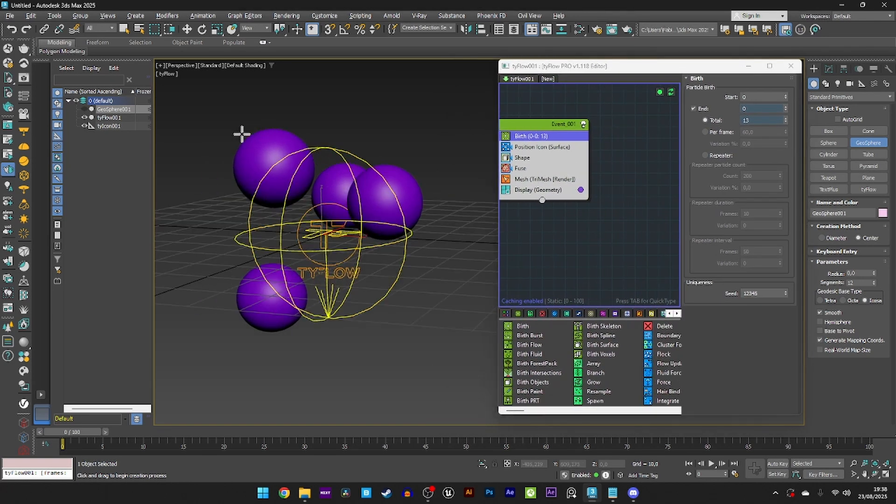
{"action": "left_click_drag", "start_coordinate": [531, 127], "coordinate": [552, 129]}
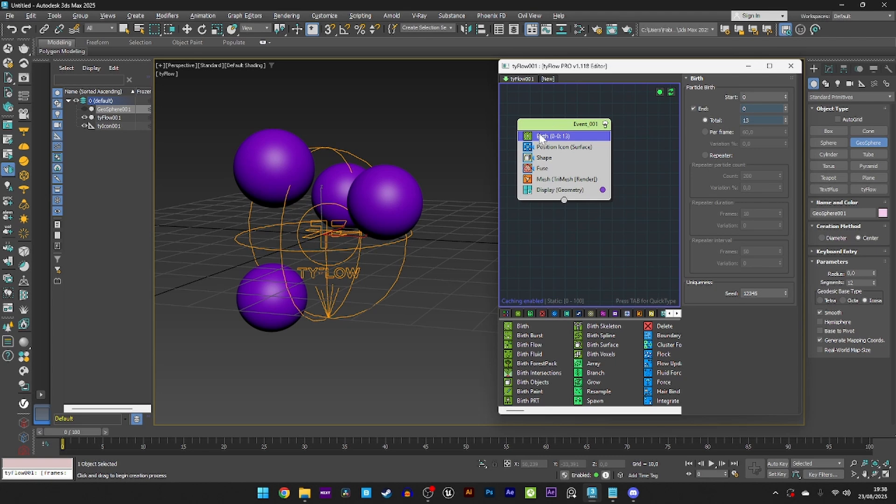
Add a Cloth Bind operator directly below Fuse in Event_001 and disable the Display operator
{"action": "left_click", "coordinate": [543, 167]}
{"action": "key", "text": "Tab"}
{"action": "type", "text": "clo"}
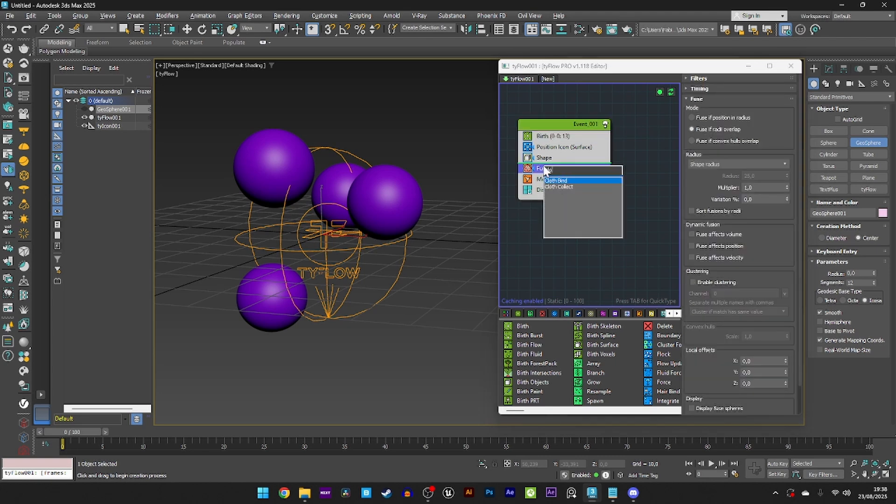
{"action": "left_click", "coordinate": [555, 180]}
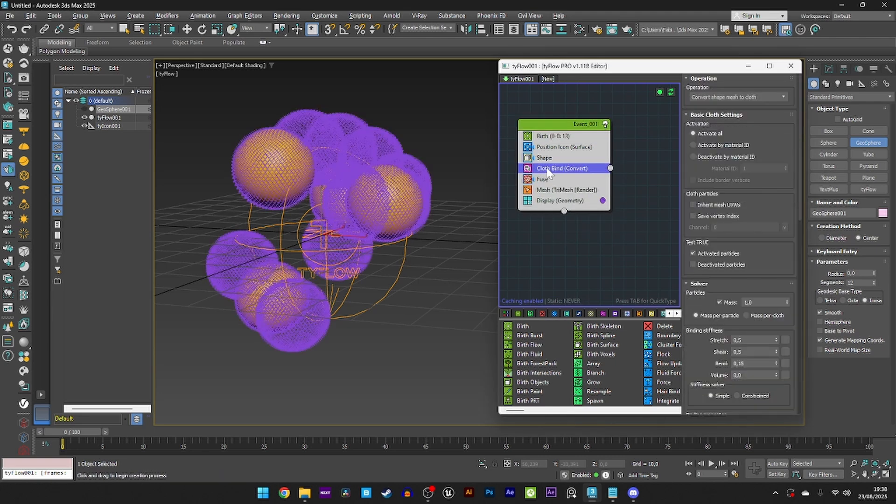
{"action": "left_click", "coordinate": [529, 201]}
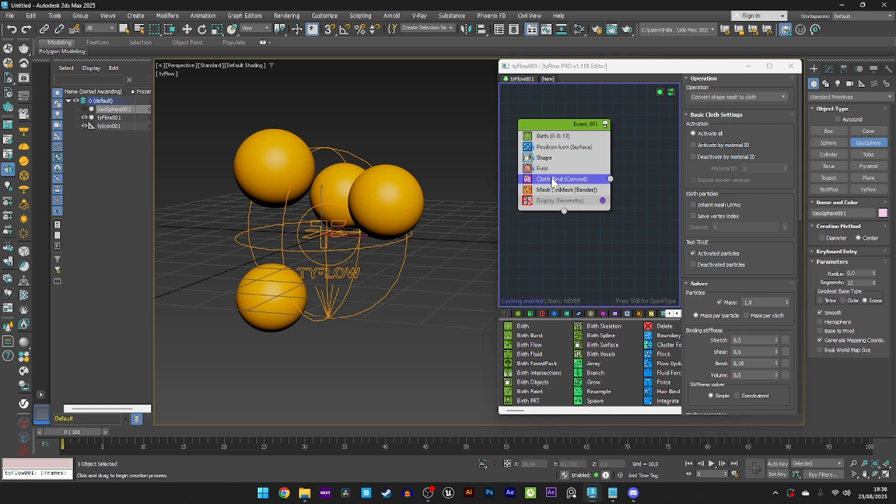
Add a Find Target operator to Event_001 and place it below Cloth Bind
{"action": "key", "text": "Tab"}
{"action": "type", "text": "fin"}
{"action": "key", "text": "Return"}
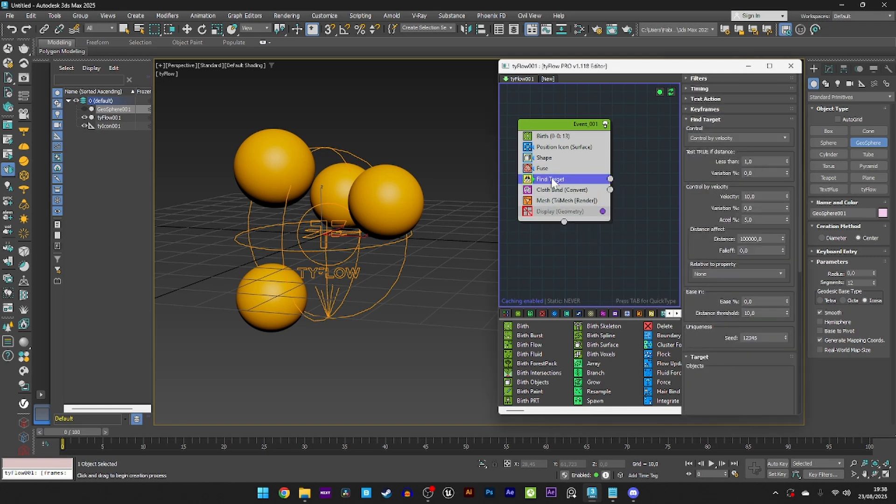
{"action": "left_click_drag", "start_coordinate": [552, 182], "coordinate": [554, 199]}
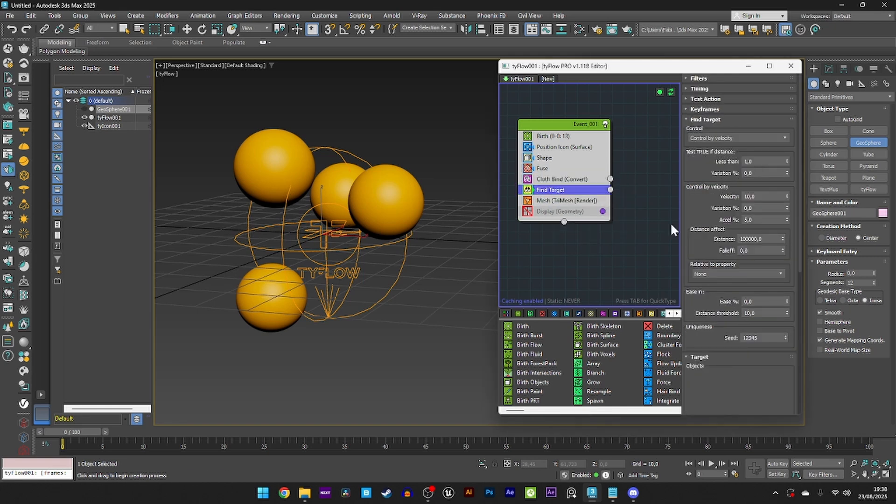
Pick tyIcon001 as the Find Target object and hide that icon in the scene
{"action": "scroll", "coordinate": [714, 296], "scroll_direction": "down", "scroll_amount": 5}
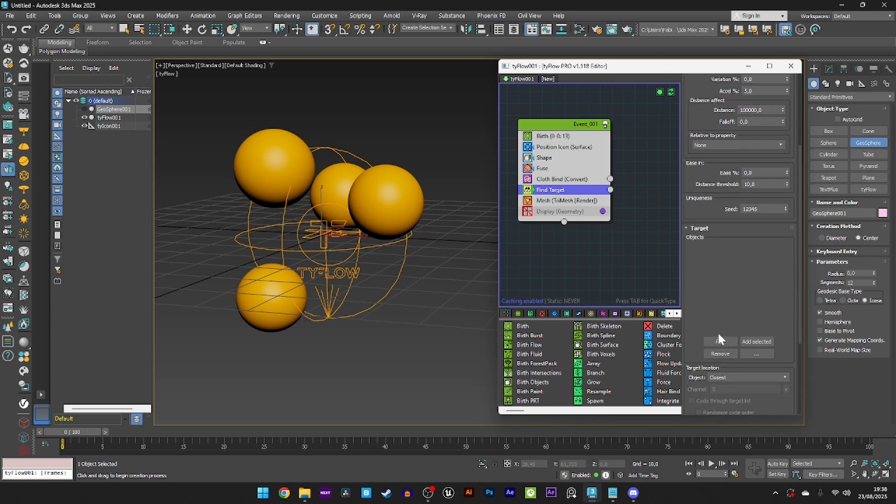
{"action": "left_click", "coordinate": [720, 341]}
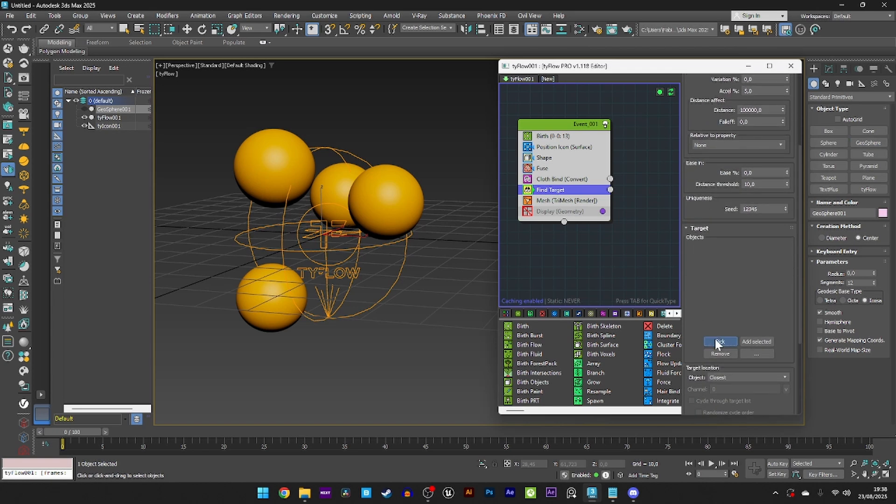
{"action": "left_click", "coordinate": [326, 250]}
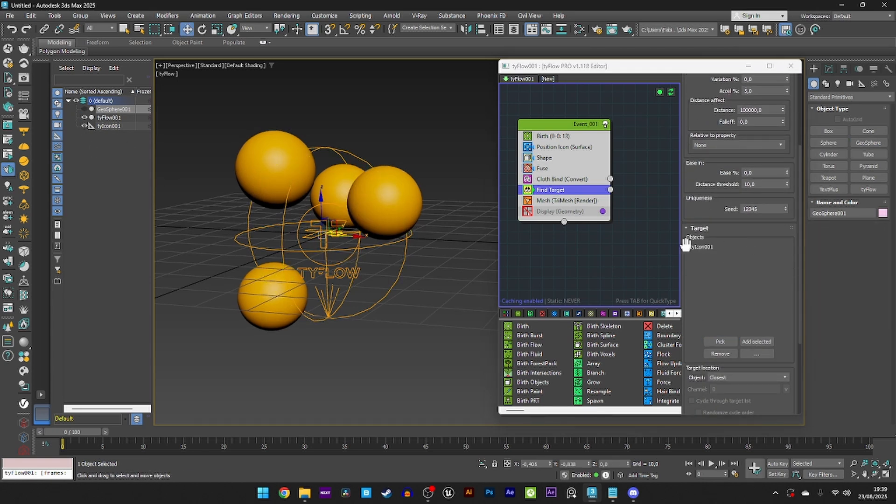
{"action": "left_click", "coordinate": [84, 126]}
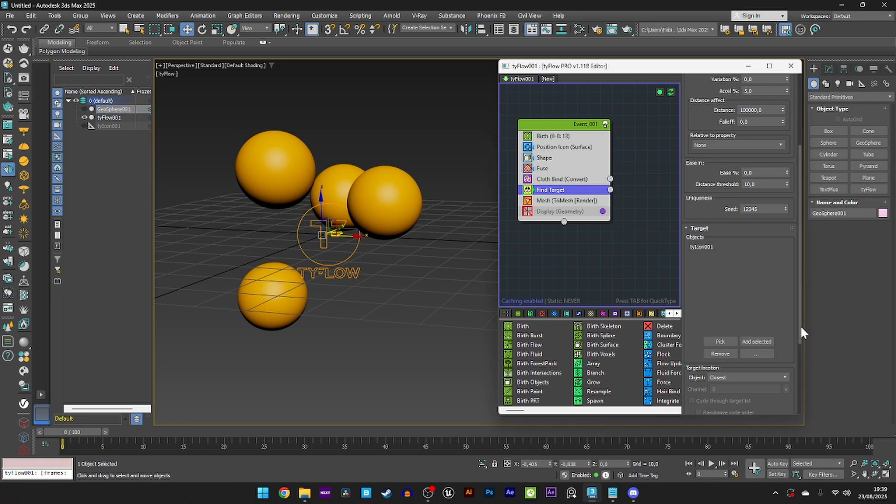
Set both the target object and the target point of Find Target to Random
{"action": "left_click_drag", "start_coordinate": [800, 324], "coordinate": [792, 356]}
{"action": "left_click", "coordinate": [752, 291]}
{"action": "left_click", "coordinate": [758, 300]}
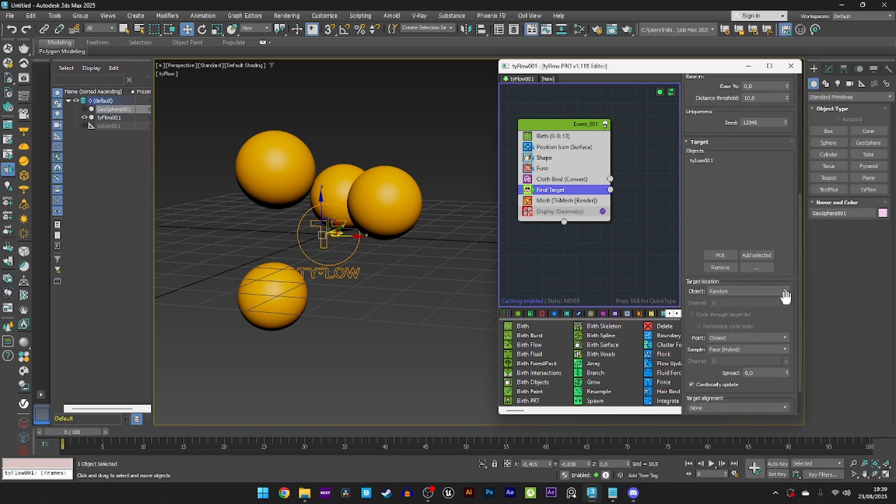
{"action": "left_click_drag", "start_coordinate": [799, 286], "coordinate": [799, 317]}
{"action": "left_click", "coordinate": [719, 365]}
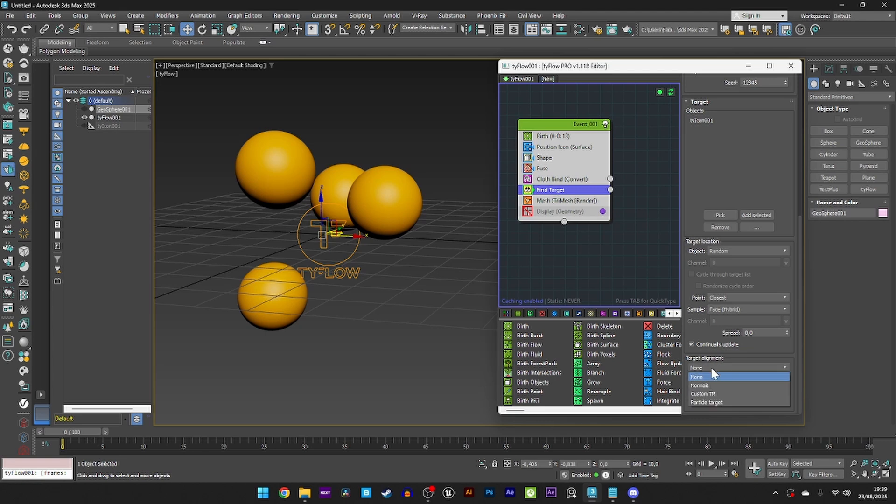
{"action": "left_click", "coordinate": [698, 186]}
{"action": "left_click", "coordinate": [721, 298]}
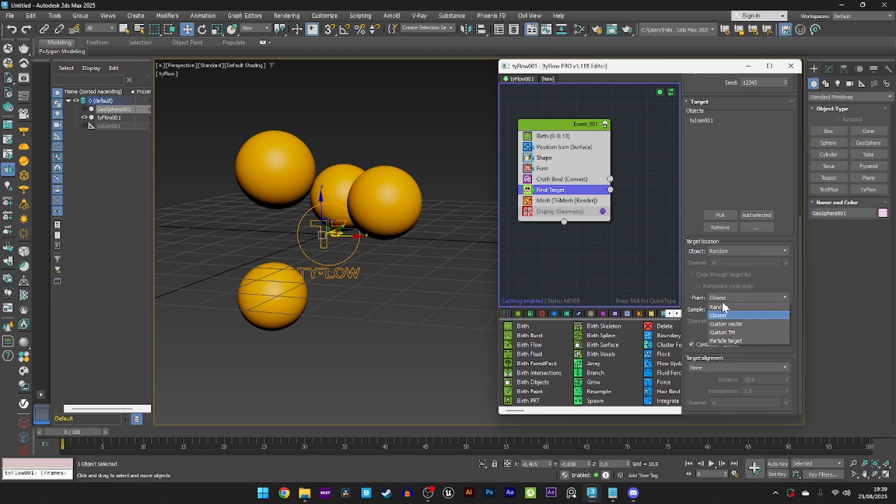
{"action": "left_click", "coordinate": [724, 308]}
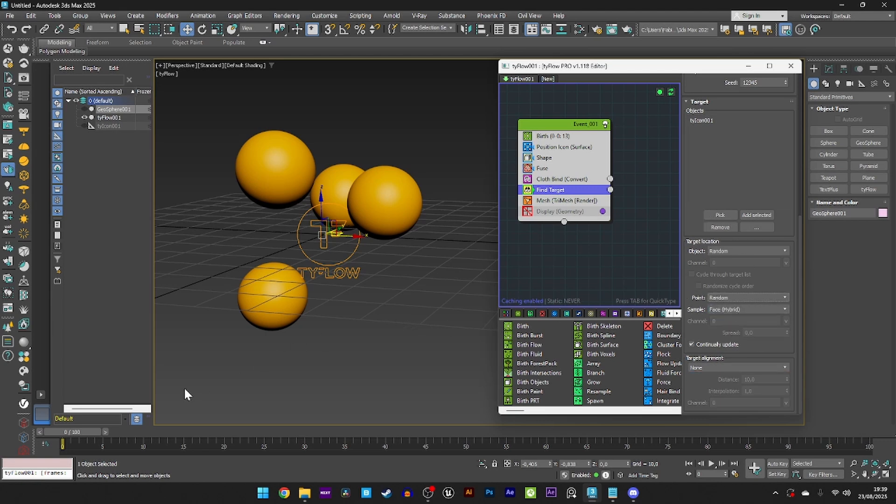
Advance the simulation to frame 4 and set Find Target's control velocity to 3
{"action": "left_click_drag", "start_coordinate": [68, 432], "coordinate": [97, 434]}
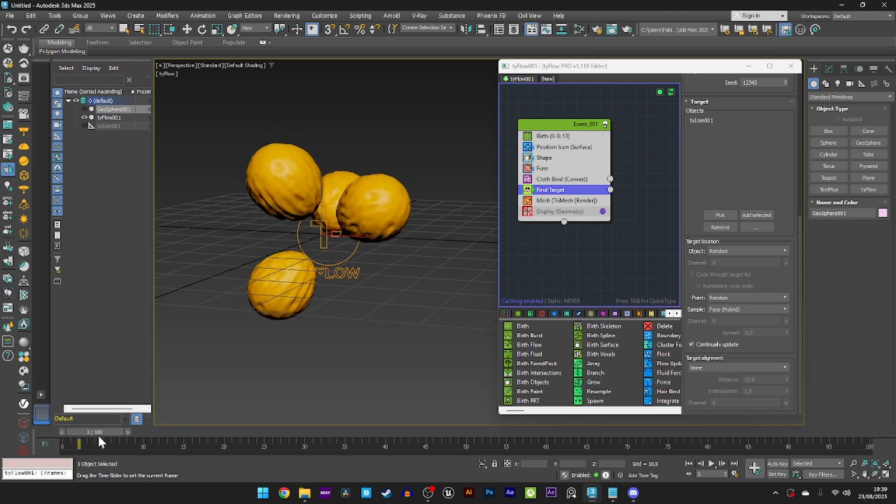
{"action": "key", "text": "w"}
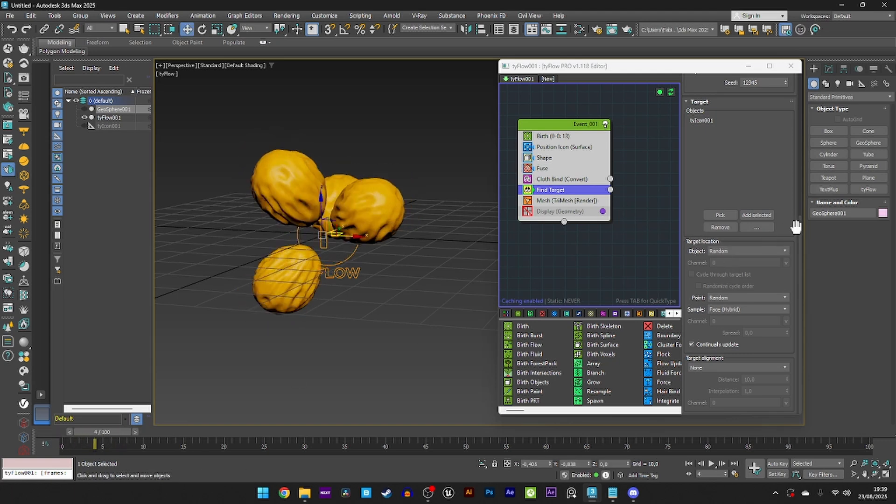
{"action": "left_click_drag", "start_coordinate": [798, 228], "coordinate": [811, 102]}
{"action": "left_click", "coordinate": [763, 166]}
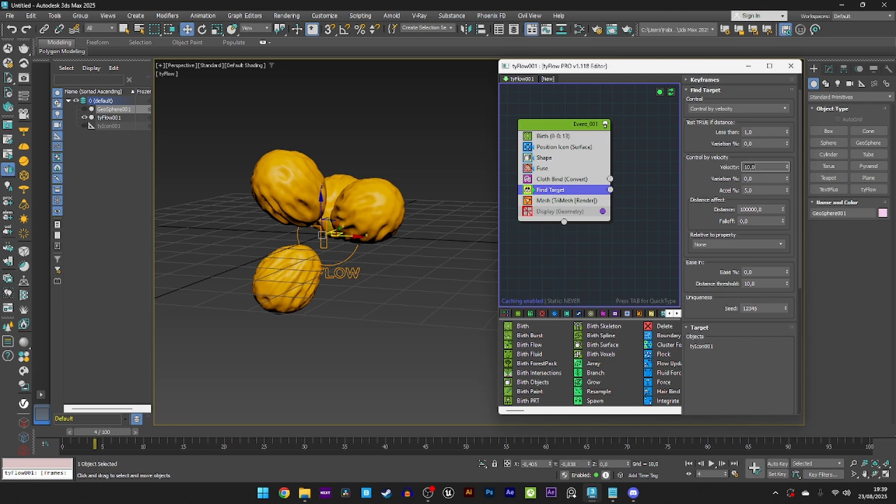
{"action": "key", "text": "Return"}
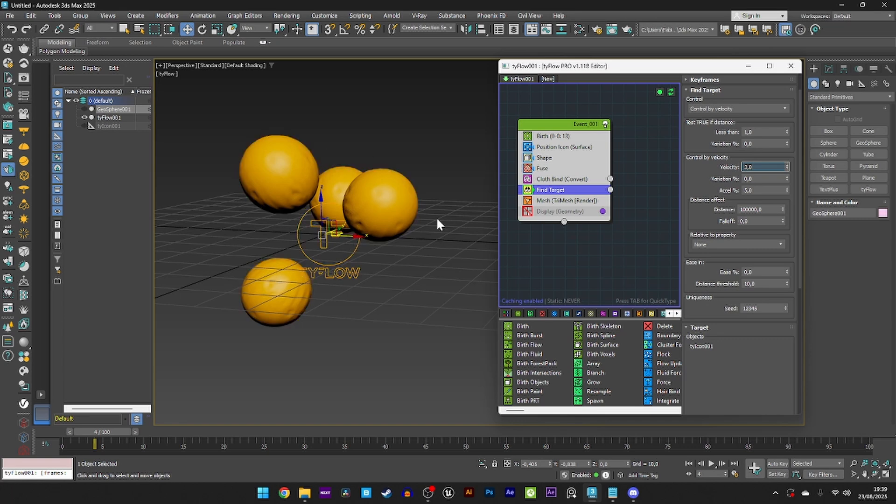
Select tyFlow001 and set its simulation time step to 1/2 frame in the modifier settings
{"action": "left_click", "coordinate": [125, 117]}
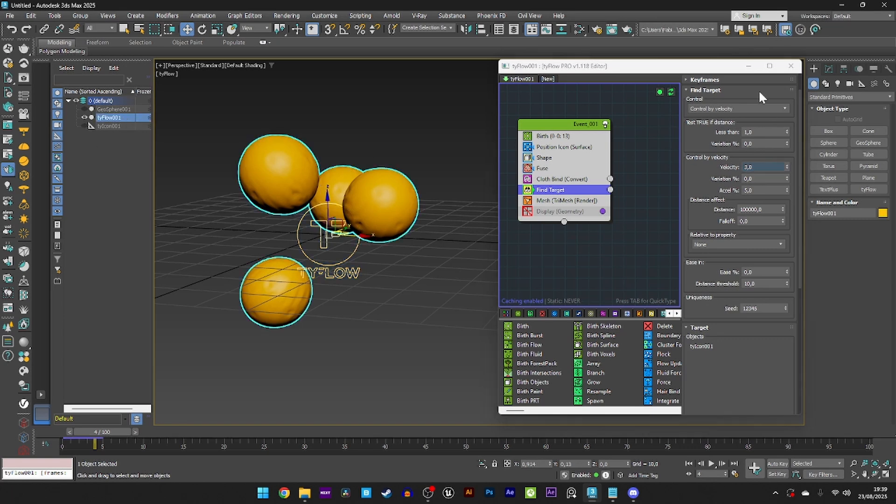
{"action": "left_click_drag", "start_coordinate": [721, 67], "coordinate": [683, 70]}
{"action": "left_click", "coordinate": [829, 69]}
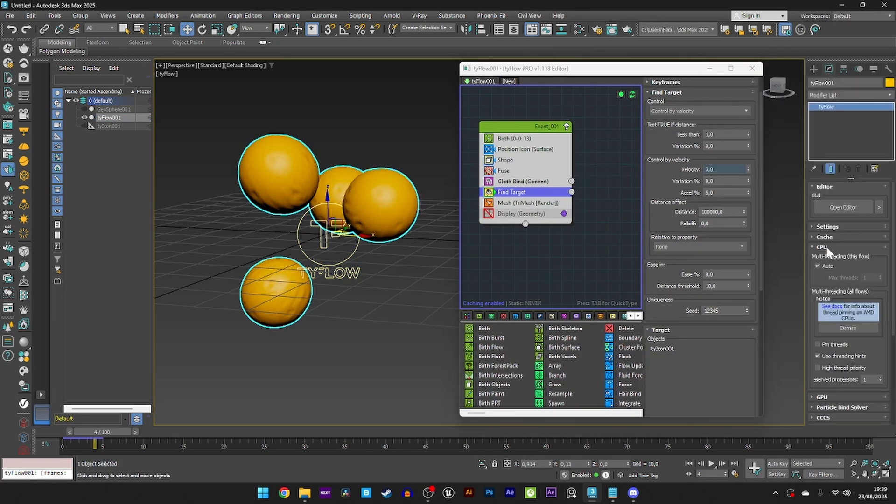
{"action": "mouse_move", "coordinate": [817, 273]}
{"action": "left_mouse_down"}
{"action": "mouse_move", "coordinate": [820, 262]}
{"action": "mouse_move", "coordinate": [822, 293]}
{"action": "mouse_move", "coordinate": [824, 257]}
{"action": "left_mouse_up"}
{"action": "left_click", "coordinate": [829, 227]}
{"action": "left_click", "coordinate": [818, 268]}
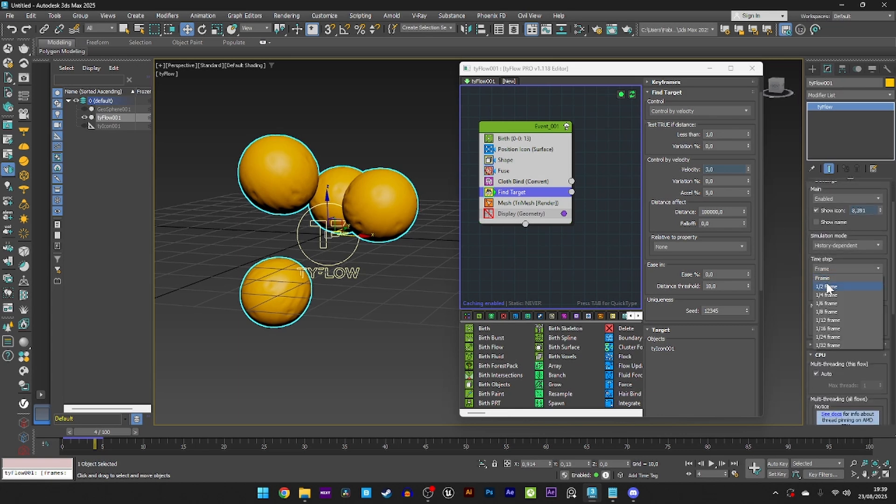
{"action": "left_click", "coordinate": [818, 288]}
{"action": "scroll", "coordinate": [819, 303], "scroll_direction": "down", "scroll_amount": 5}
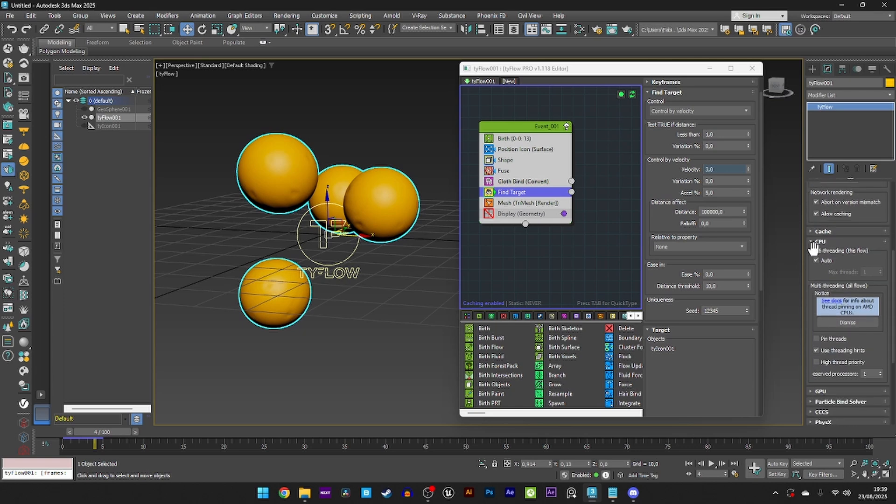
Set tyFlow001's Particle Bind Solver steps to 100 and check the opening frames of the simulation
{"action": "scroll", "coordinate": [829, 322], "scroll_direction": "down", "scroll_amount": 4}
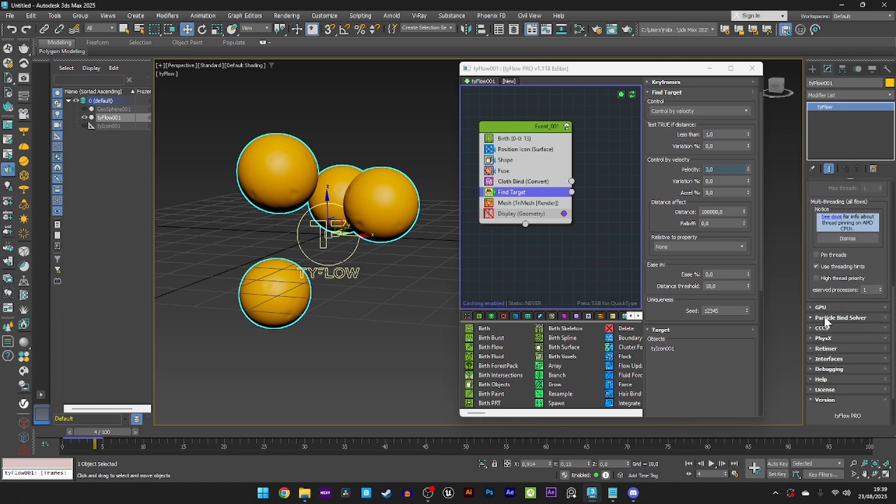
{"action": "left_click", "coordinate": [826, 321]}
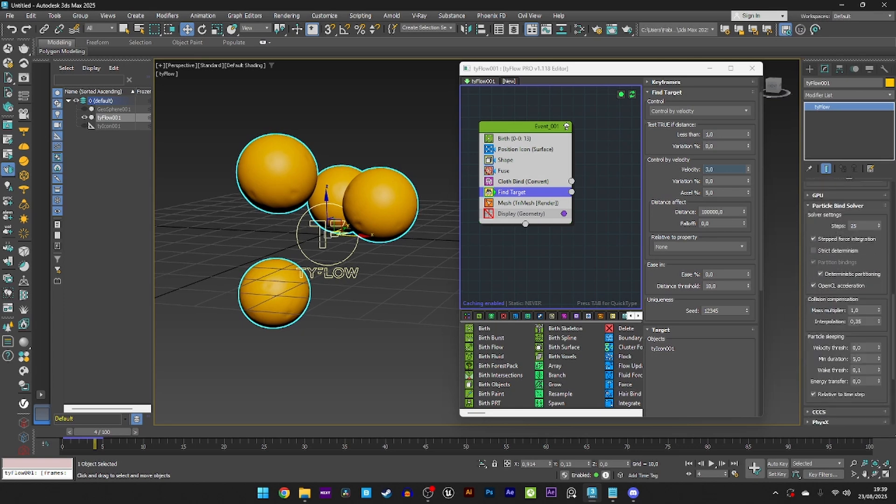
{"action": "left_click", "coordinate": [859, 226]}
{"action": "key", "text": "Return"}
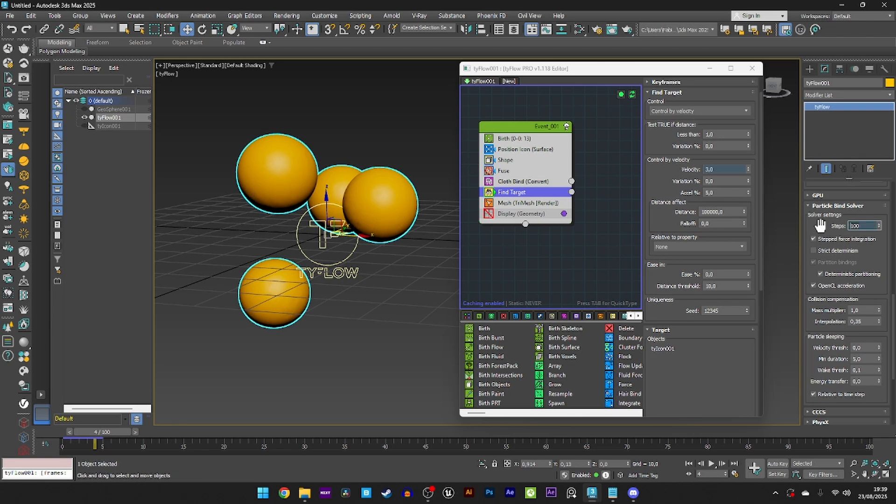
{"action": "mouse_move", "coordinate": [89, 434]}
{"action": "left_mouse_down"}
{"action": "mouse_move", "coordinate": [189, 435]}
{"action": "mouse_move", "coordinate": [74, 439]}
{"action": "left_mouse_up"}
{"action": "mouse_move", "coordinate": [73, 439]}
{"action": "left_mouse_down"}
{"action": "mouse_move", "coordinate": [178, 440]}
{"action": "mouse_move", "coordinate": [90, 443]}
{"action": "left_mouse_up"}
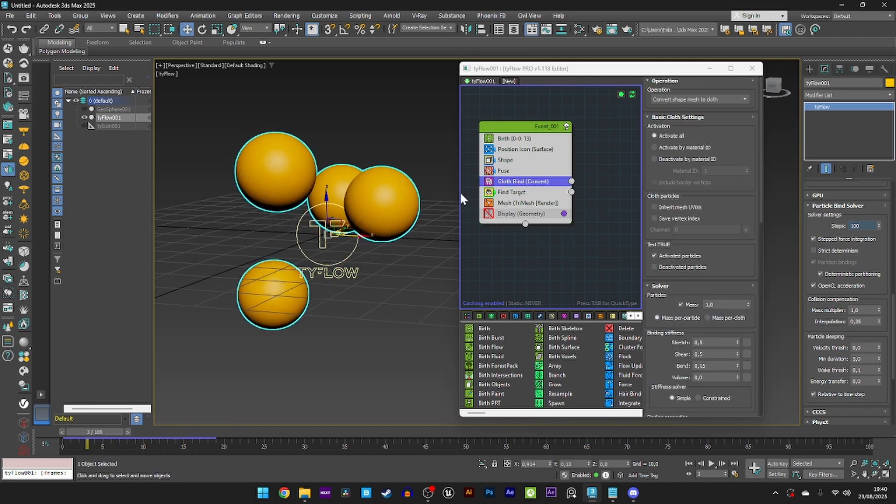
Enable the CUDA collision solver in the Cloth Bind operator and inspect the spheres at frame 17
{"action": "left_click", "coordinate": [512, 173]}
{"action": "left_click", "coordinate": [514, 182]}
{"action": "left_click_drag", "start_coordinate": [761, 201], "coordinate": [761, 334]}
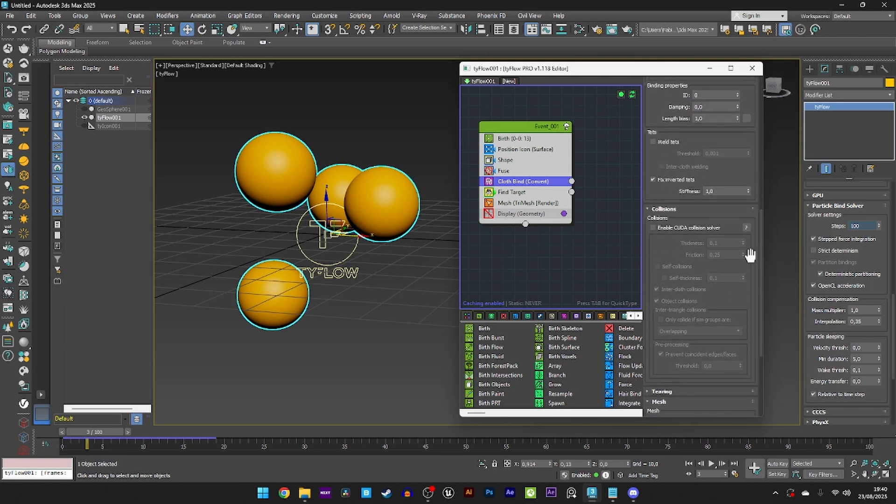
{"action": "left_click", "coordinate": [664, 225]}
{"action": "left_click_drag", "start_coordinate": [86, 437], "coordinate": [199, 439]}
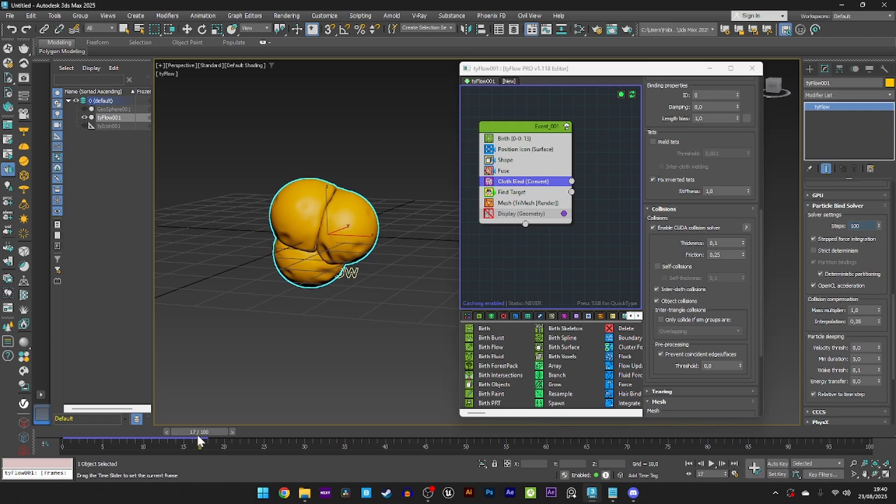
{"action": "key", "text": "w"}
{"action": "scroll", "coordinate": [336, 224], "scroll_direction": "up", "scroll_amount": 3}
{"action": "middle_click_drag", "start_coordinate": [366, 213], "coordinate": [321, 207], "text": "alt"}
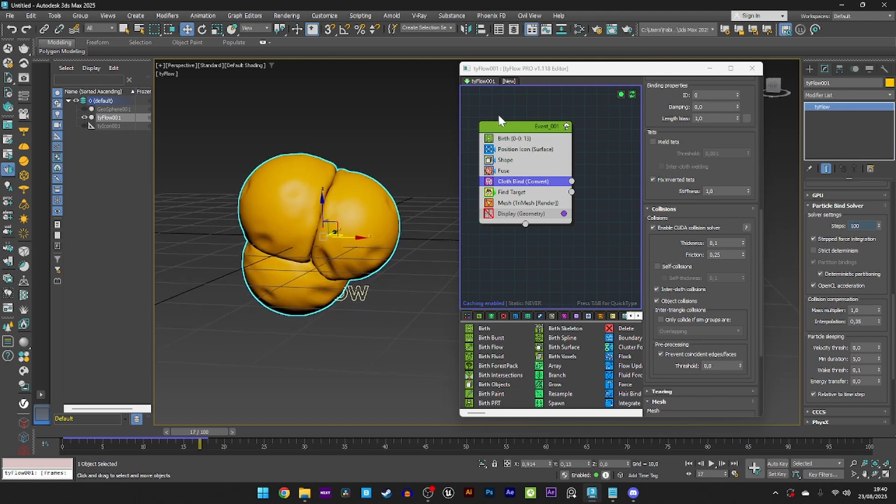
Set Cloth Bind's bend stiffness to 0,5
{"action": "scroll", "coordinate": [689, 263], "scroll_direction": "up", "scroll_amount": 5}
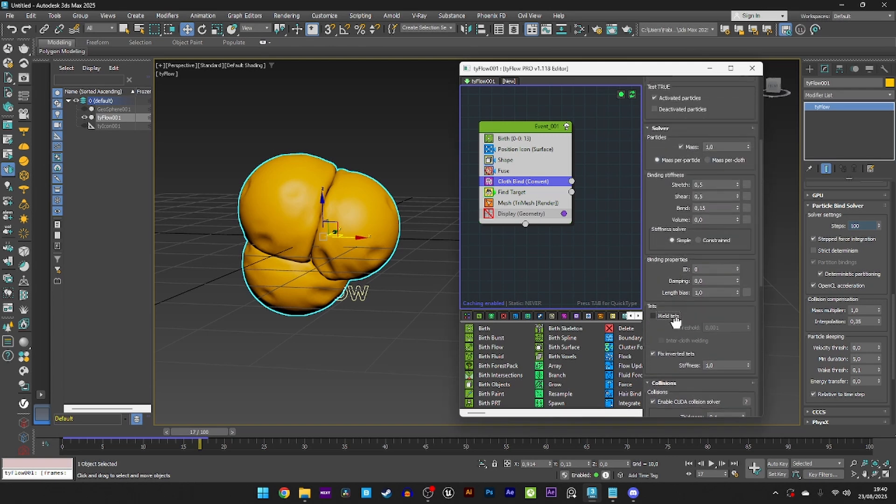
{"action": "scroll", "coordinate": [690, 264], "scroll_direction": "up", "scroll_amount": 5}
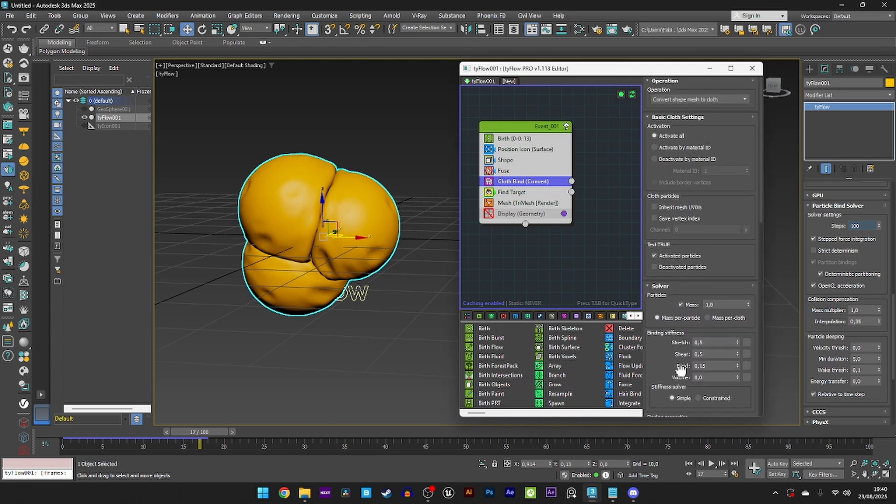
{"action": "scroll", "coordinate": [722, 260], "scroll_direction": "down", "scroll_amount": 4}
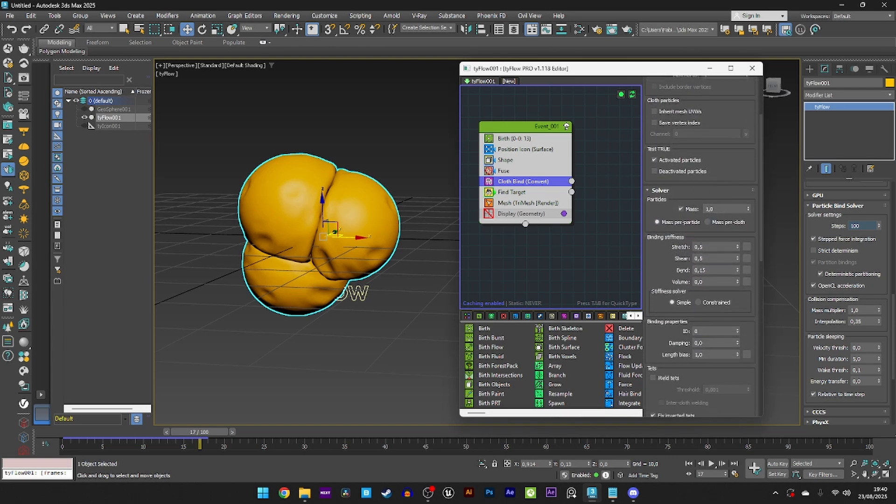
{"action": "left_click", "coordinate": [709, 269]}
{"action": "key", "text": "BackSpace"}
{"action": "type", "text": "5"}
{"action": "key", "text": "Return"}
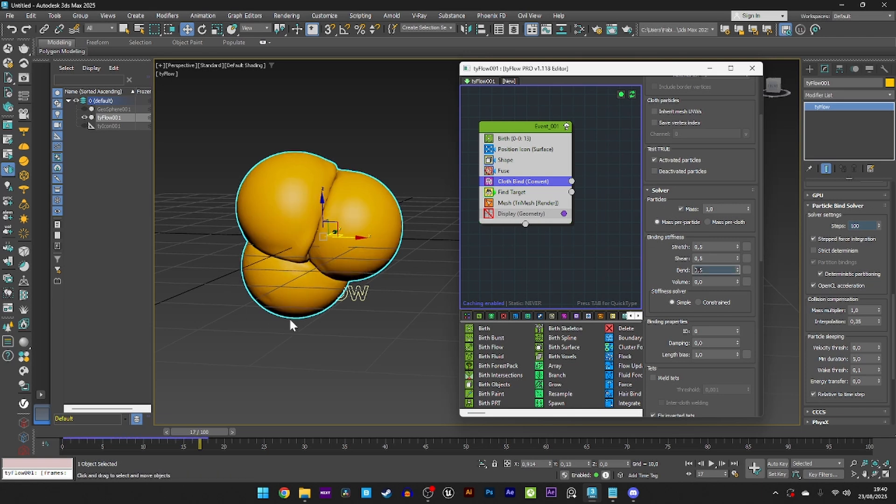
Set Cloth Bind's volume stiffness to 0,5 and advance the simulation to frame 21
{"action": "left_click", "coordinate": [713, 282]}
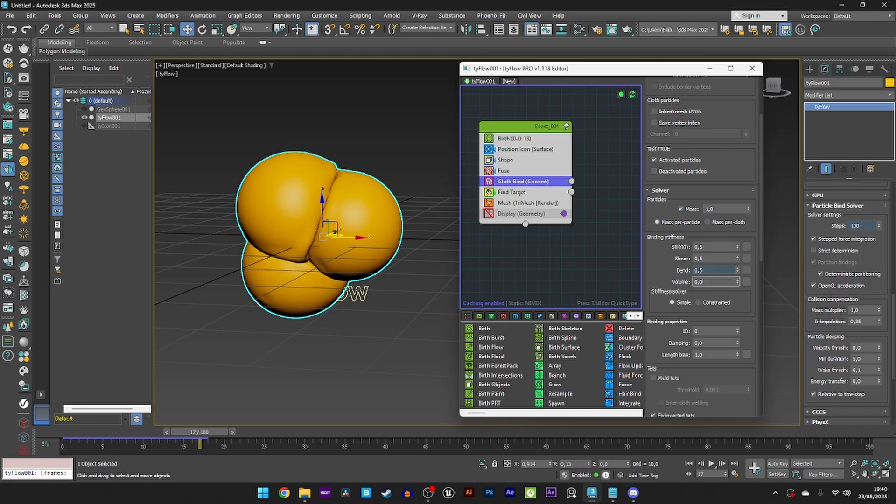
{"action": "key", "text": "Return"}
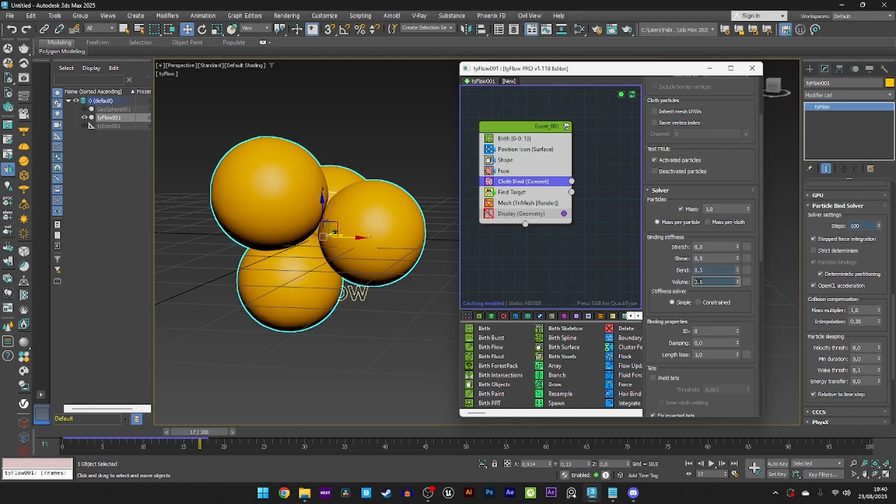
{"action": "left_click_drag", "start_coordinate": [199, 432], "coordinate": [232, 438]}
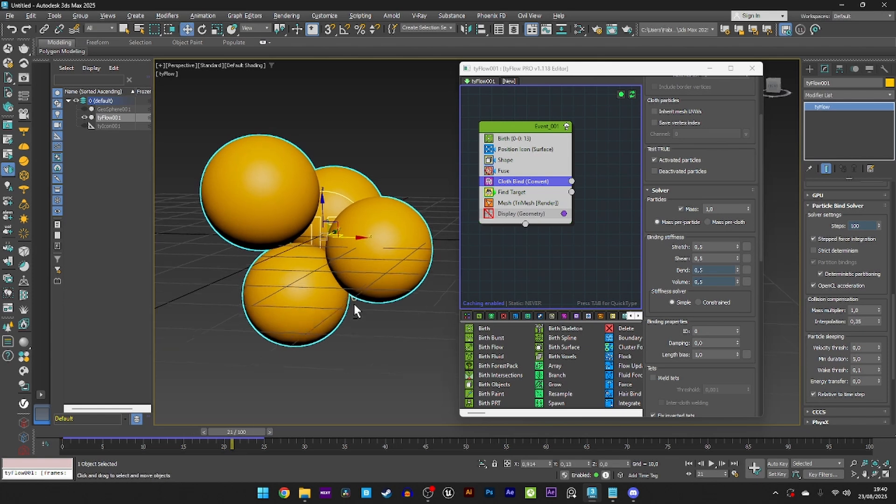
Review how the cloth spheres collide from several view angles over the first frames, returning to frame 2
{"action": "middle_click_drag", "start_coordinate": [354, 304], "coordinate": [360, 327], "text": "alt"}
{"action": "left_click_drag", "start_coordinate": [67, 433], "coordinate": [273, 444]}
{"action": "middle_click_drag", "start_coordinate": [287, 348], "coordinate": [276, 191], "text": "alt"}
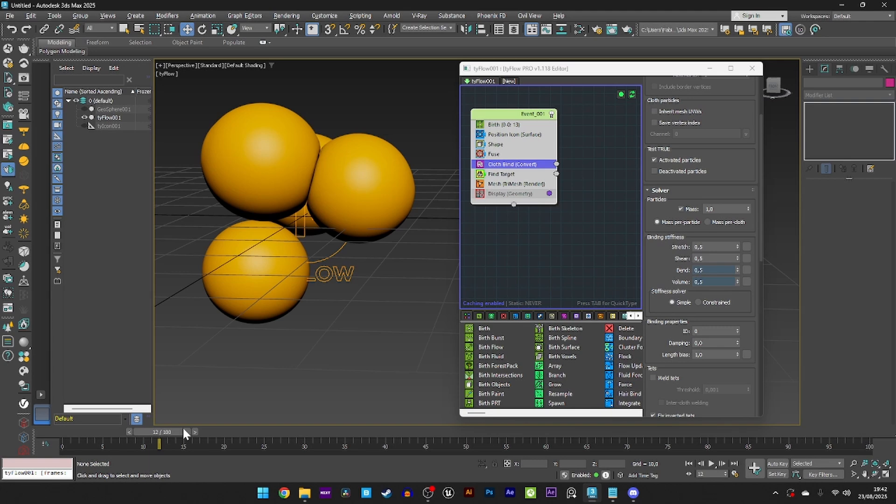
{"action": "left_click_drag", "start_coordinate": [173, 432], "coordinate": [94, 430]}
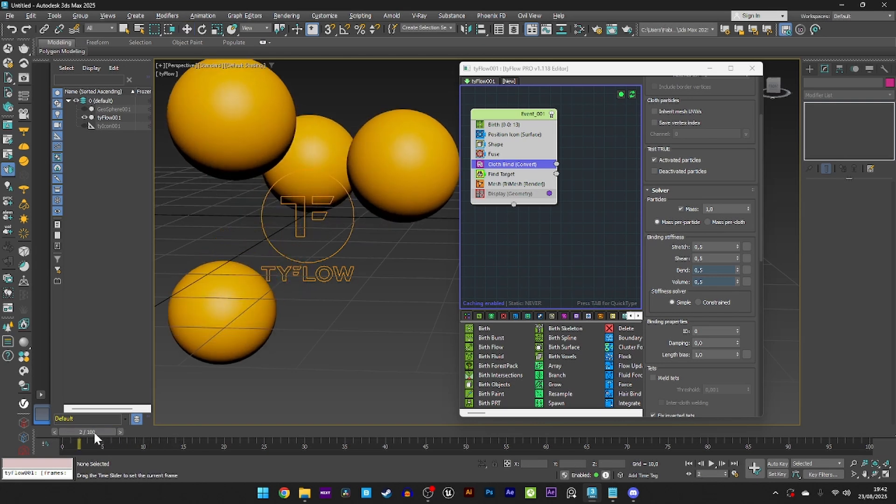
Disable Event_001, copy it and paste it as an instance beside the original
{"action": "left_click", "coordinate": [552, 113]}
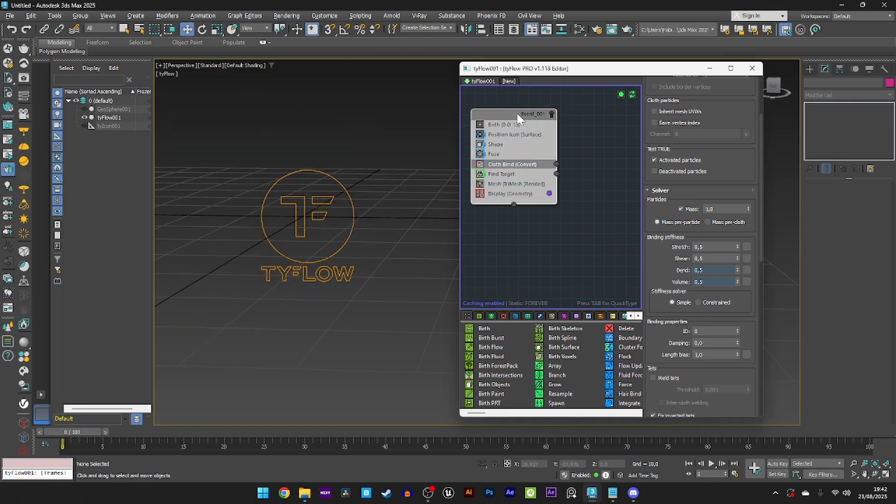
{"action": "right_click", "coordinate": [517, 113]}
{"action": "left_click", "coordinate": [534, 120]}
{"action": "middle_click_drag", "start_coordinate": [553, 133], "coordinate": [532, 135]}
{"action": "right_click", "coordinate": [563, 112]}
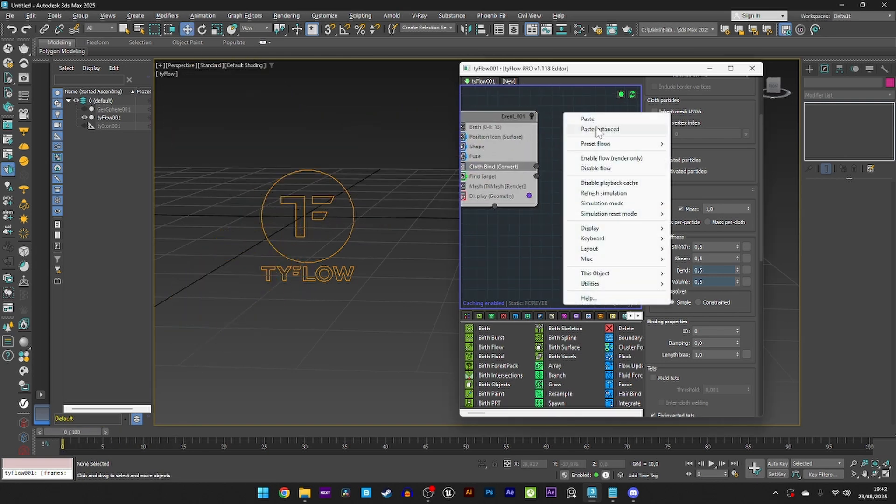
{"action": "left_click", "coordinate": [597, 130]}
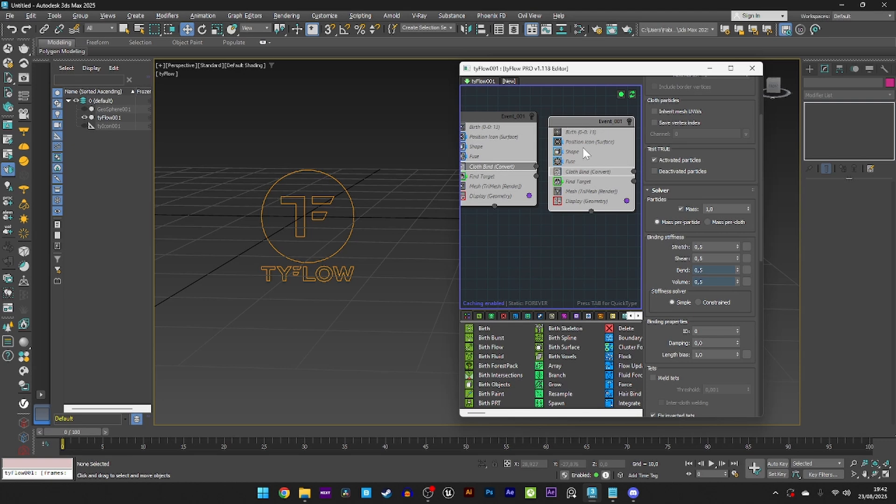
Activate the pasted event with its Cloth Bind operator disabled and its Display operator enabled
{"action": "left_click", "coordinate": [629, 122]}
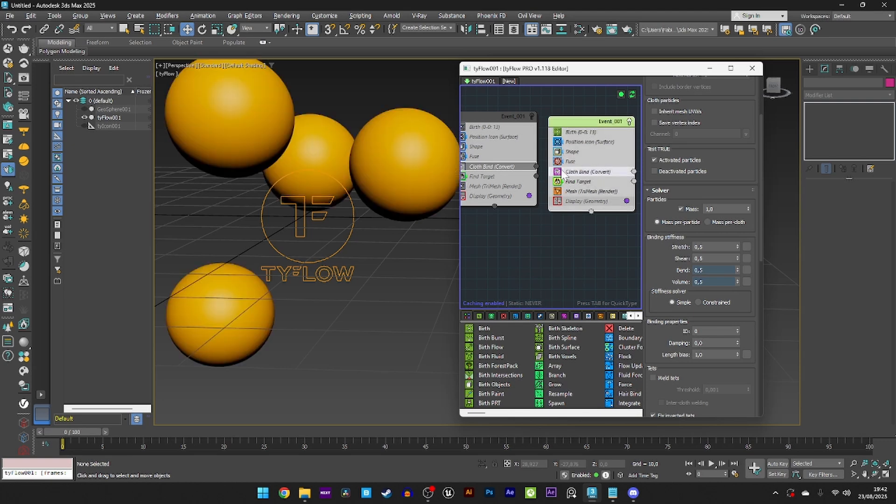
{"action": "left_click", "coordinate": [558, 172]}
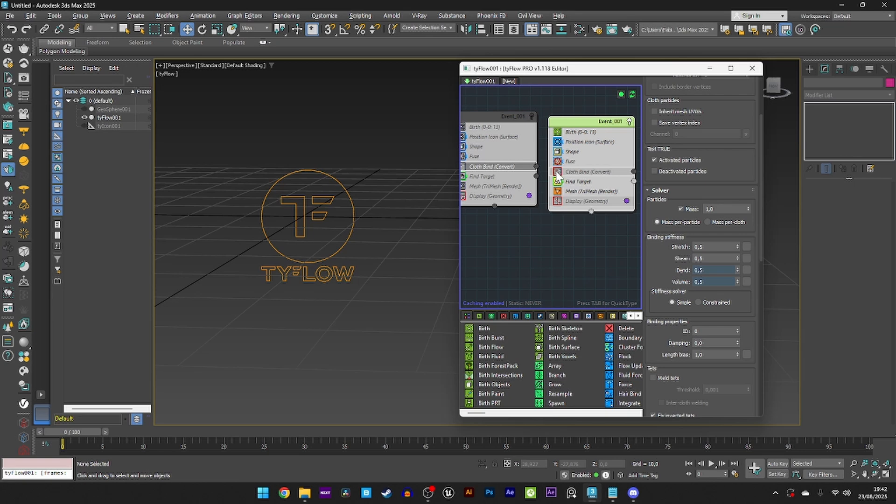
{"action": "left_click", "coordinate": [558, 201]}
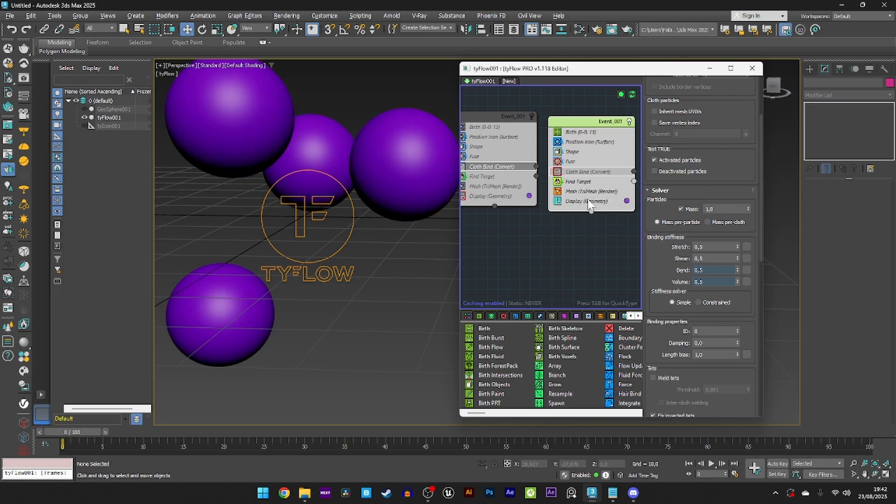
{"action": "left_click", "coordinate": [589, 201]}
{"action": "mouse_move", "coordinate": [76, 434]}
{"action": "left_mouse_down"}
{"action": "mouse_move", "coordinate": [206, 440]}
{"action": "mouse_move", "coordinate": [63, 441]}
{"action": "left_mouse_up"}
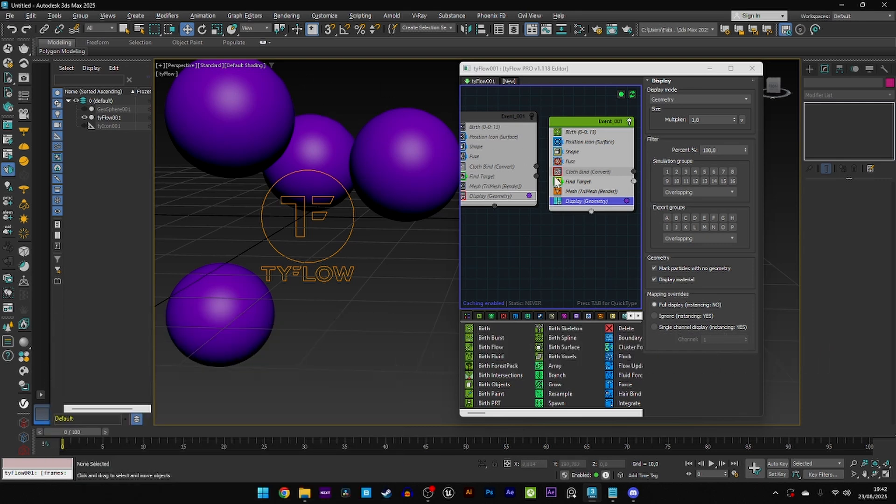
Add a Delete operator above Find Target in the pasted event
{"action": "left_click", "coordinate": [572, 182]}
{"action": "key", "text": "Tab"}
{"action": "type", "text": "dele"}
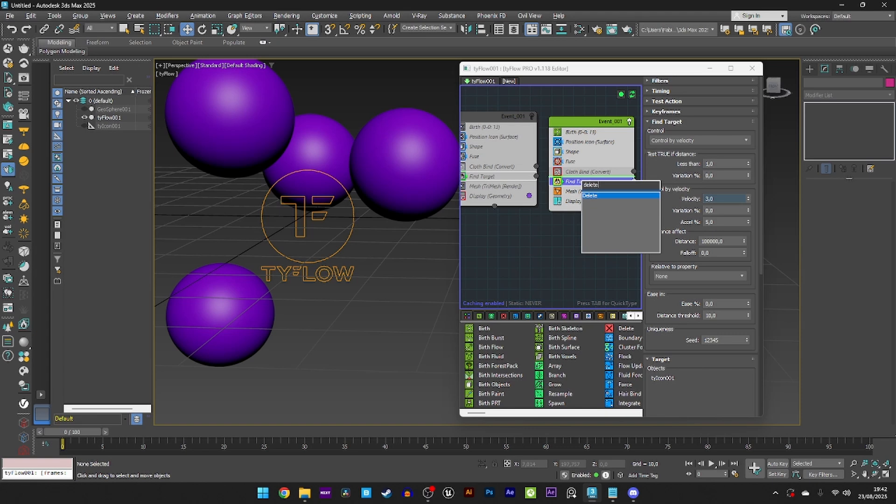
{"action": "type", "text": "te"}
{"action": "key", "text": "Return"}
Set the Delete operator's timing to Event age with the range starting at 1, and check it at the first frames
{"action": "left_click", "coordinate": [663, 90]}
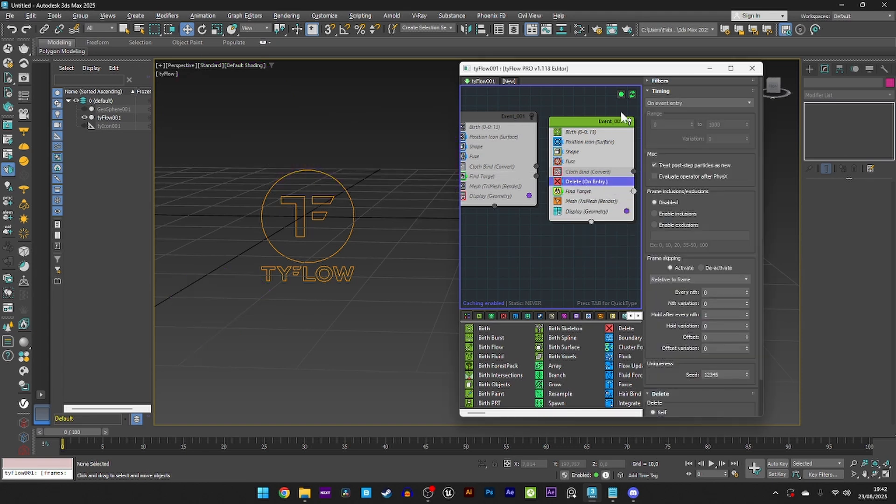
{"action": "left_click", "coordinate": [681, 104]}
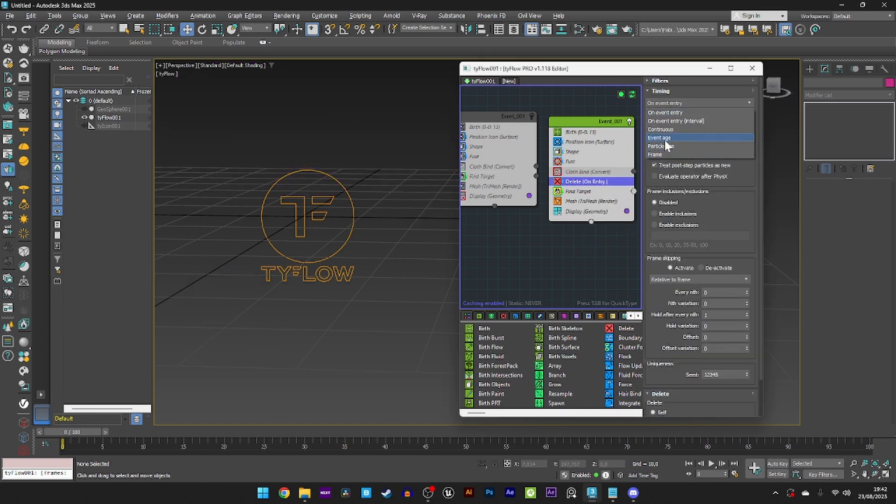
{"action": "left_click", "coordinate": [660, 138]}
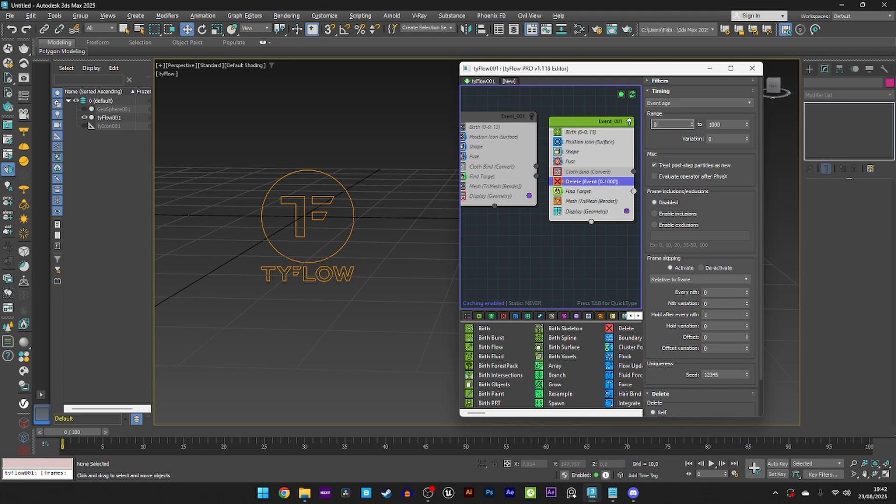
{"action": "type", "text": "1"}
{"action": "key", "text": "Return"}
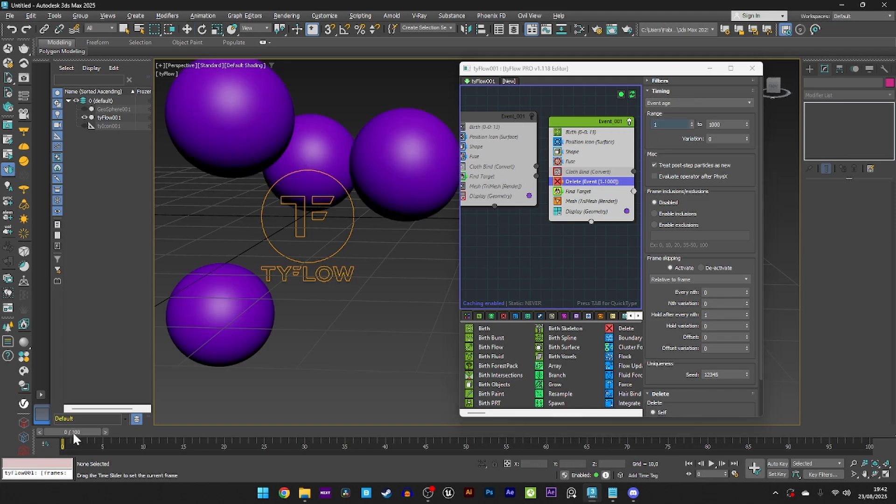
{"action": "key", "text": "w"}
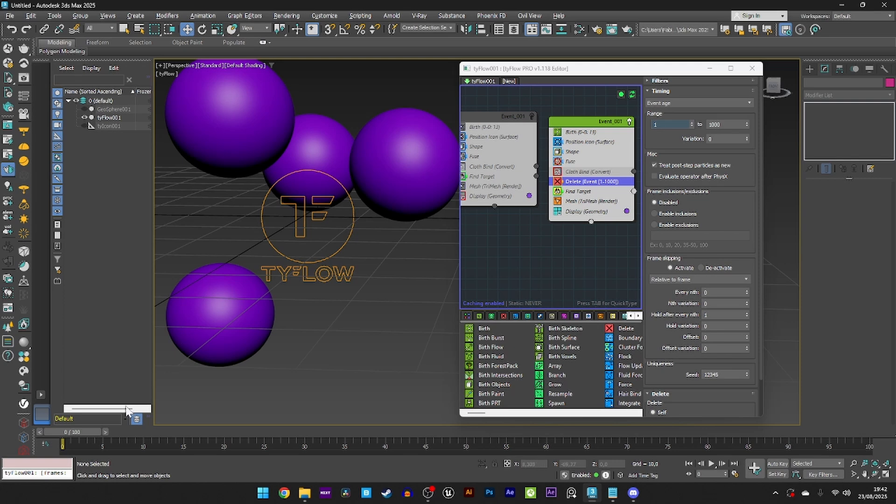
{"action": "left_click_drag", "start_coordinate": [74, 434], "coordinate": [32, 424]}
Re-enable the original event and align the two events side by side
{"action": "left_click", "coordinate": [511, 120]}
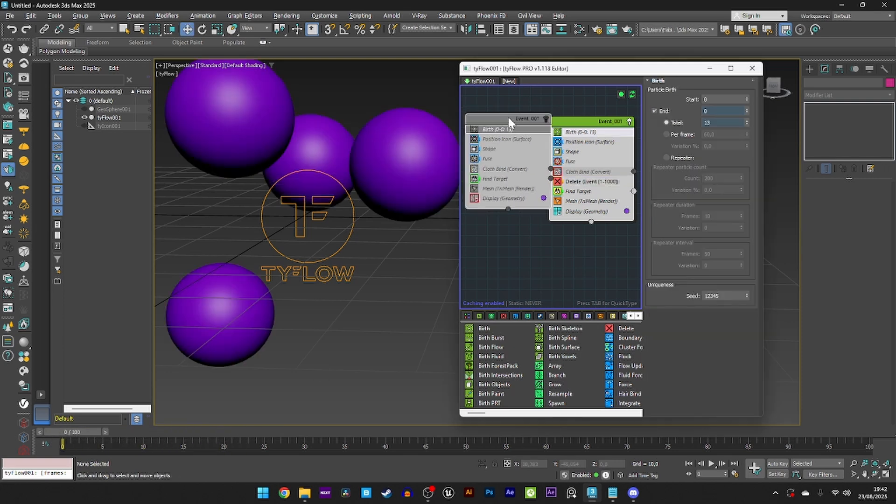
{"action": "left_click", "coordinate": [539, 123]}
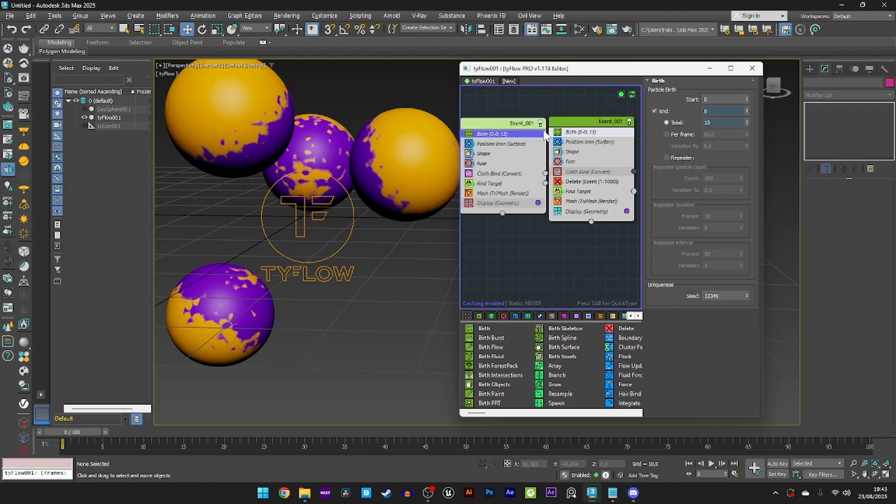
{"action": "left_click_drag", "start_coordinate": [564, 124], "coordinate": [568, 127]}
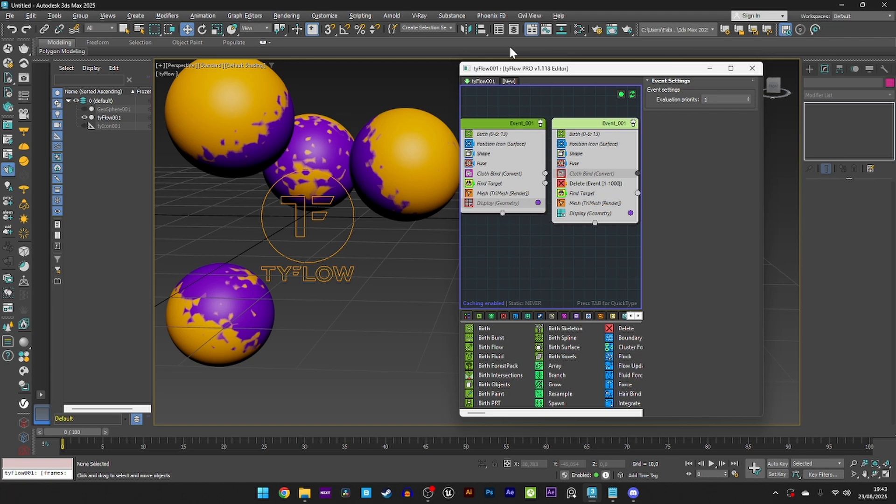
Preview both events over the first frames, return to frame 0 and inspect the Mesh operator of the pasted event
{"action": "left_click_drag", "start_coordinate": [70, 431], "coordinate": [192, 429]}
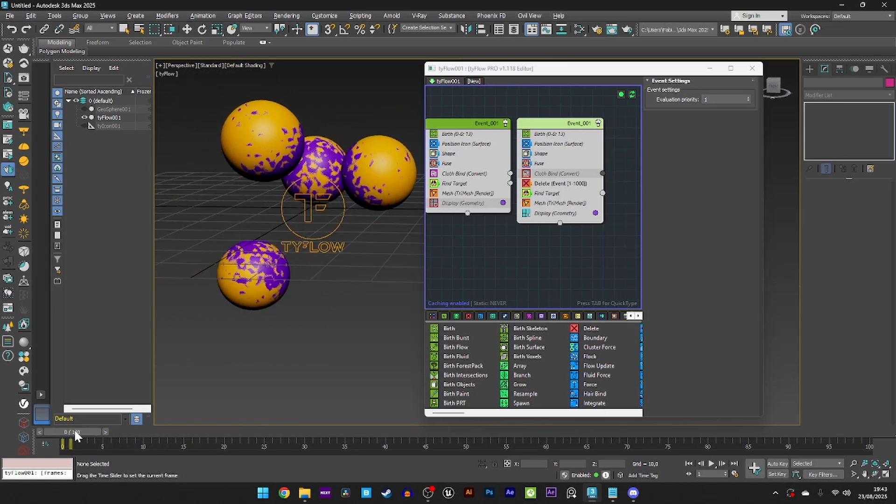
{"action": "left_click_drag", "start_coordinate": [74, 429], "coordinate": [63, 430]}
{"action": "key", "text": "w"}
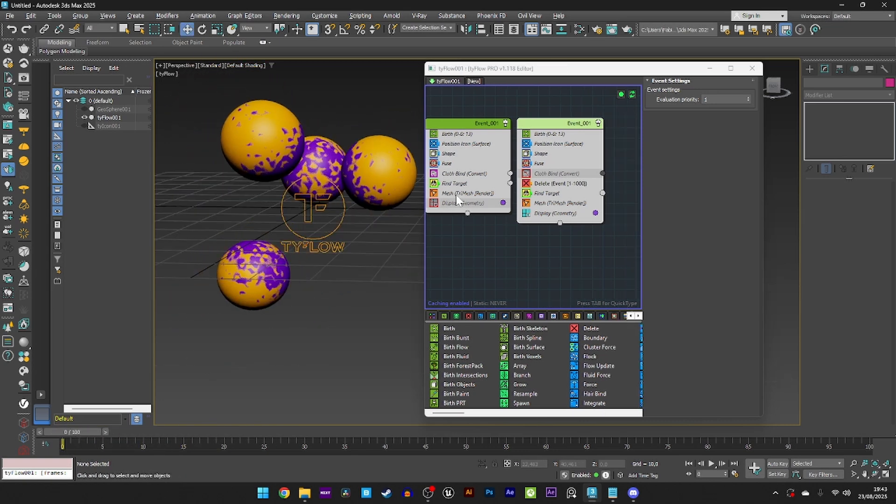
{"action": "left_click", "coordinate": [558, 203]}
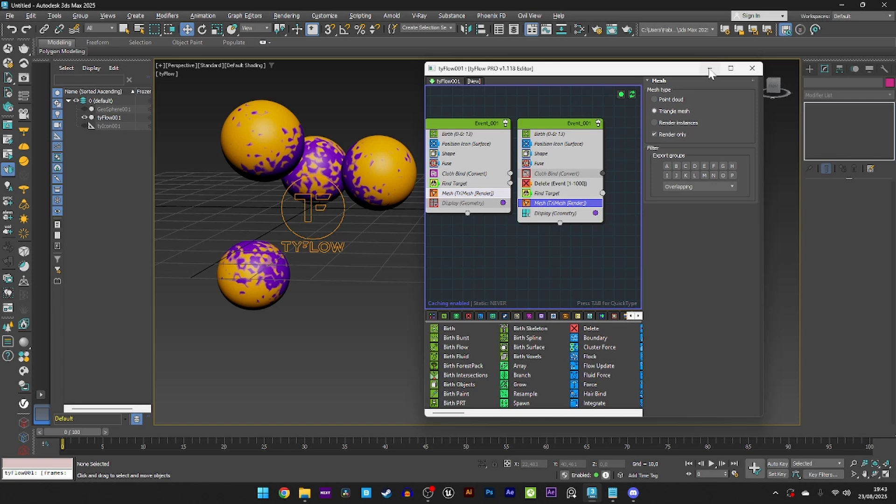
Turn off Render only in the pasted event's Mesh operator and create a second, empty tyFlow
{"action": "left_click", "coordinate": [661, 134]}
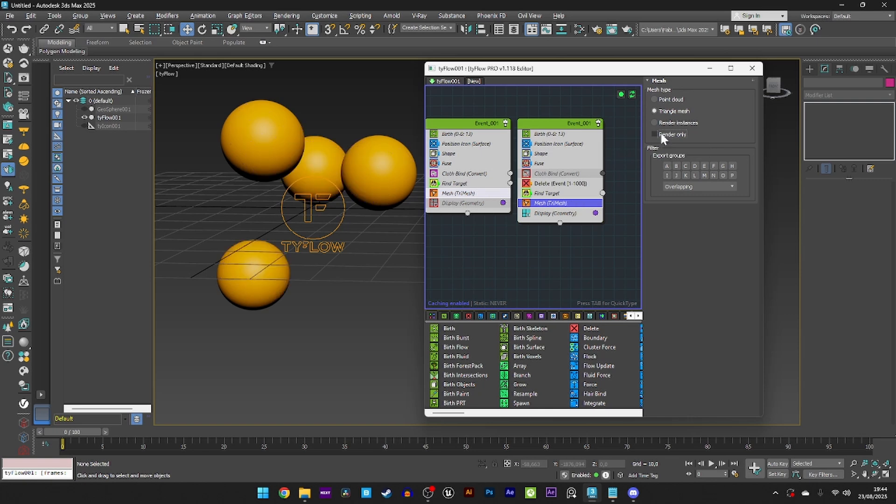
{"action": "left_click", "coordinate": [473, 82]}
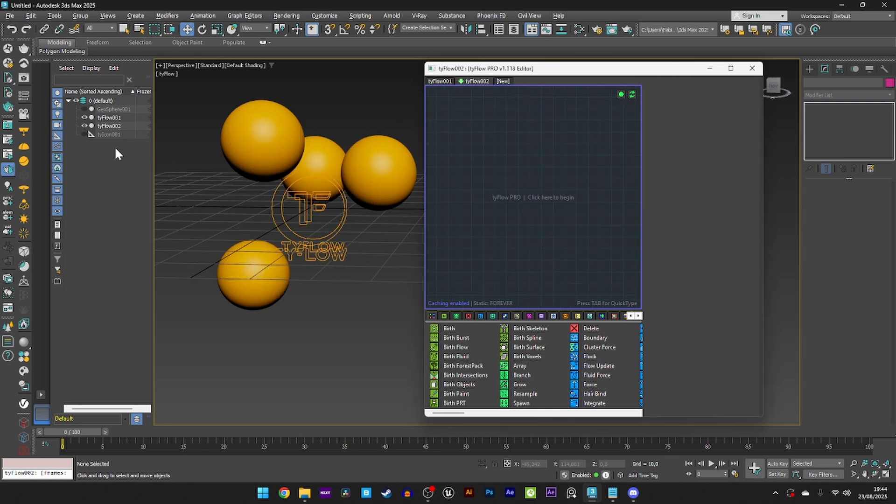
Hide tyFlow001 and add a Birth Flow operator to tyFlow002 with tyFlow001 as its source flow
{"action": "left_click", "coordinate": [105, 126]}
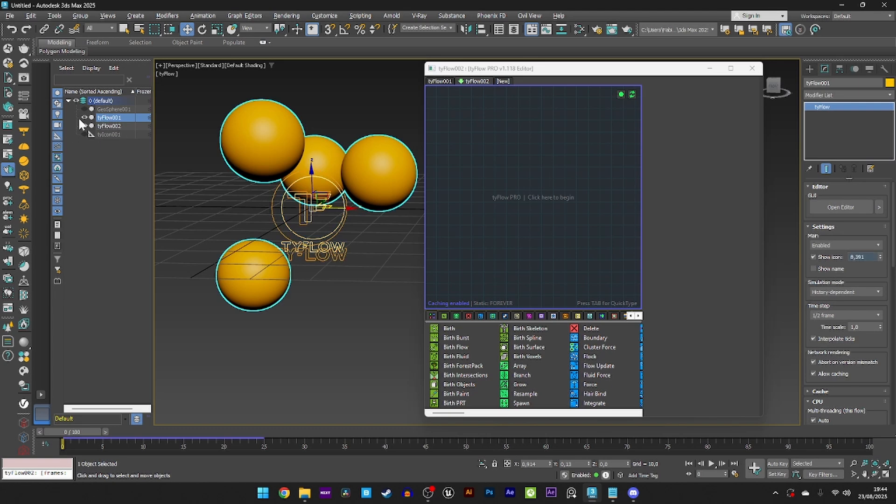
{"action": "left_click", "coordinate": [84, 117]}
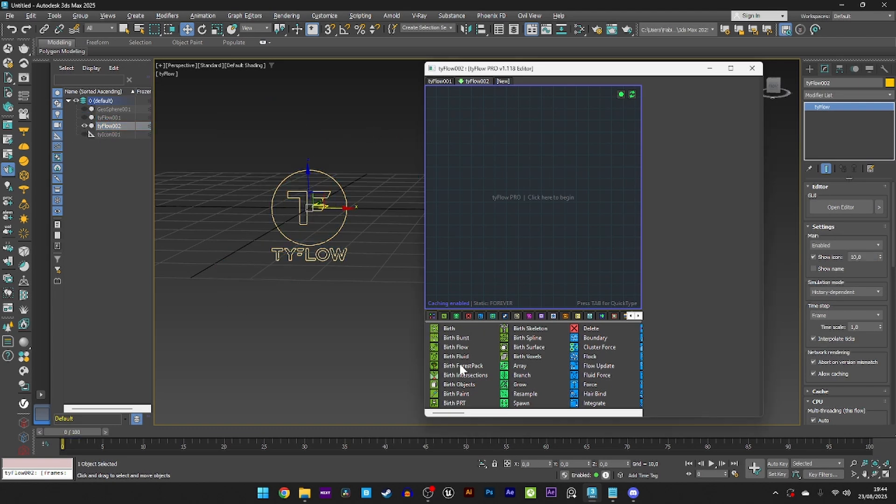
{"action": "left_click_drag", "start_coordinate": [457, 351], "coordinate": [464, 123]}
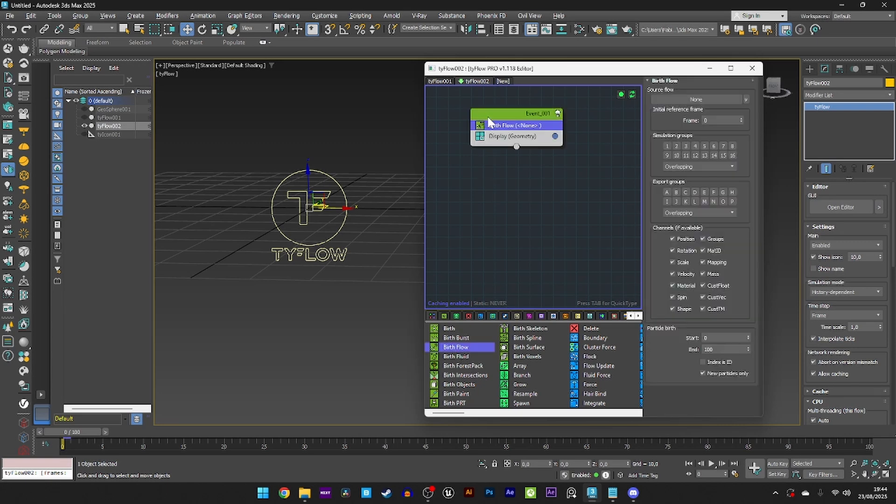
{"action": "left_click", "coordinate": [691, 99]}
{"action": "left_click", "coordinate": [110, 118]}
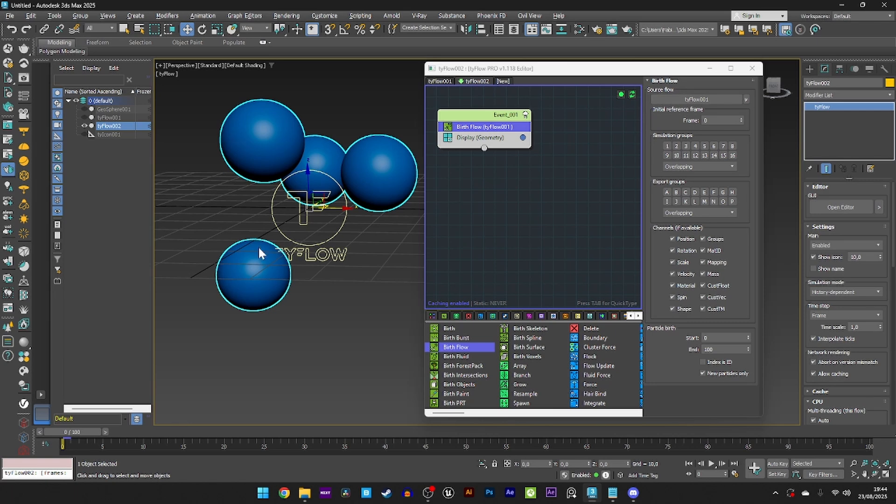
Add a Scale operator below Birth Flow and set its X, Y and Z scale values to 80%
{"action": "left_click", "coordinate": [446, 145]}
{"action": "left_click", "coordinate": [481, 130]}
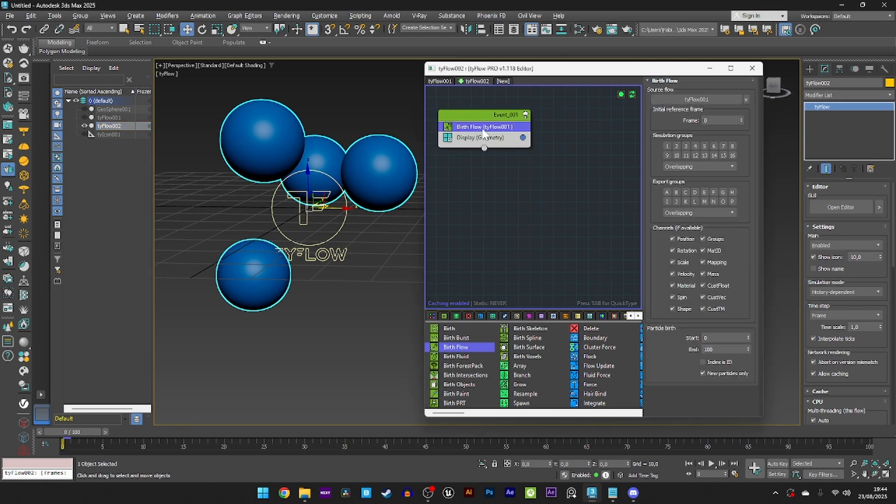
{"action": "key", "text": "Tab"}
{"action": "type", "text": "scale"}
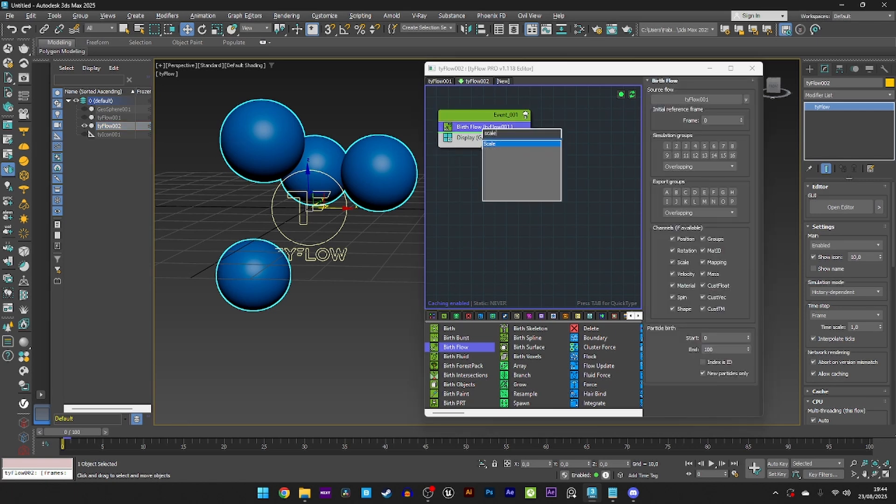
{"action": "key", "text": "Return"}
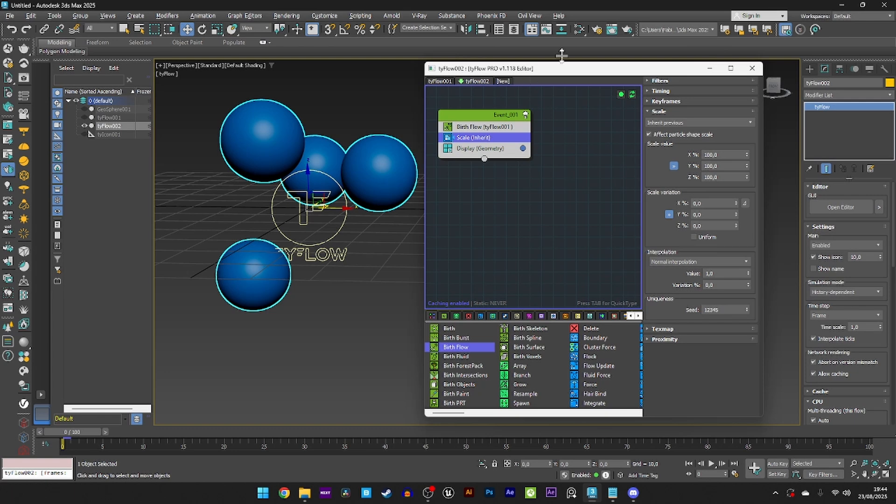
{"action": "left_click", "coordinate": [695, 155]}
{"action": "type", "text": "80"}
{"action": "key", "text": "Return"}
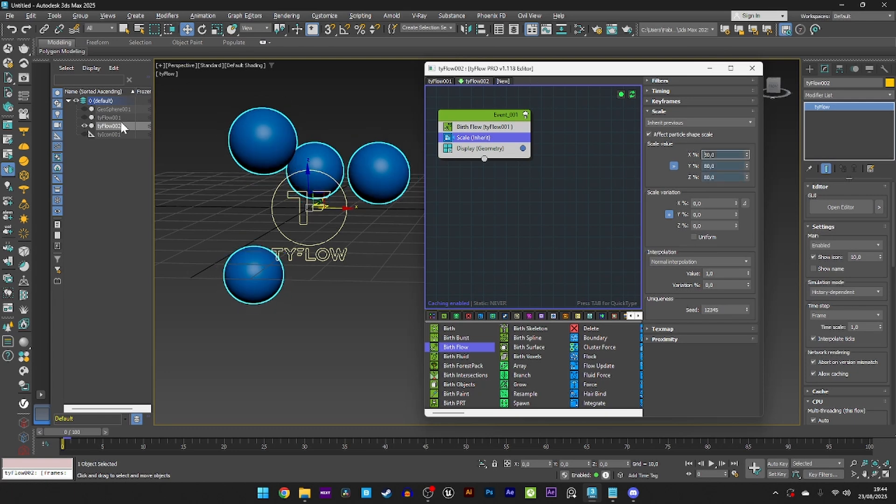
Compare the inner spheres with tyFlow001 shown, set the Scale values to 85% and hide tyFlow001 again
{"action": "left_click", "coordinate": [84, 118]}
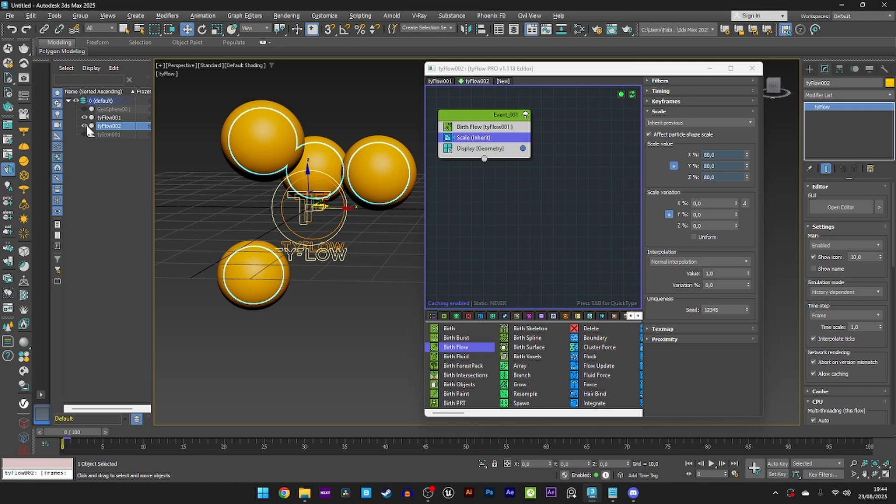
{"action": "left_click", "coordinate": [85, 125]}
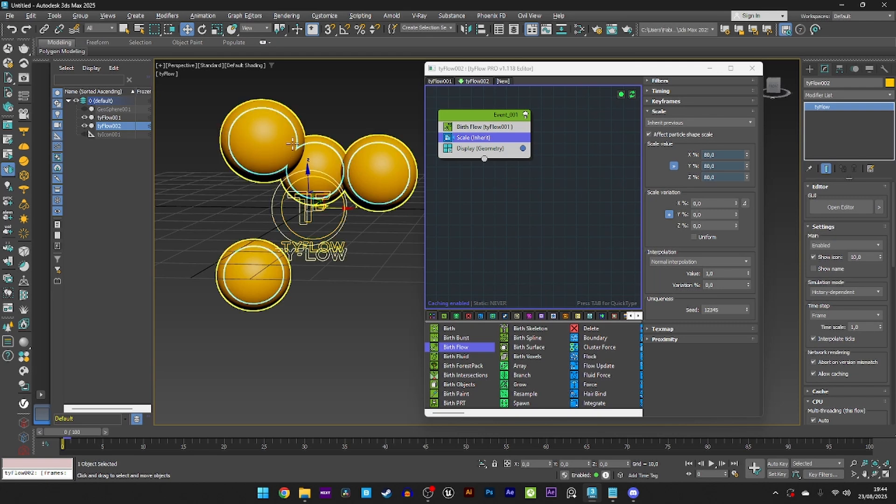
{"action": "left_click", "coordinate": [704, 155]}
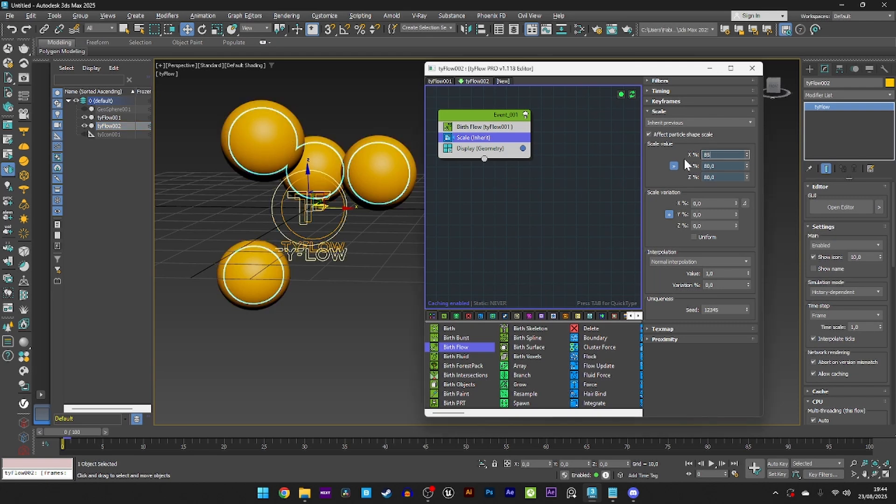
{"action": "key", "text": "Return"}
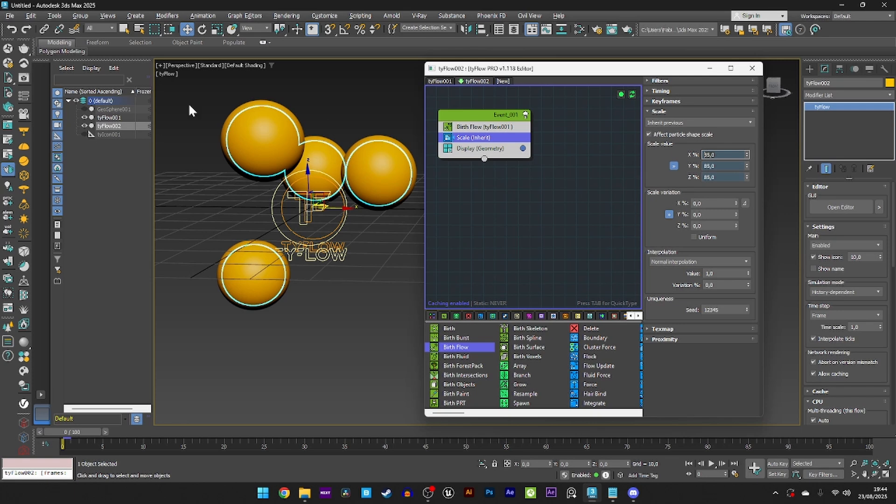
{"action": "left_click", "coordinate": [85, 117]}
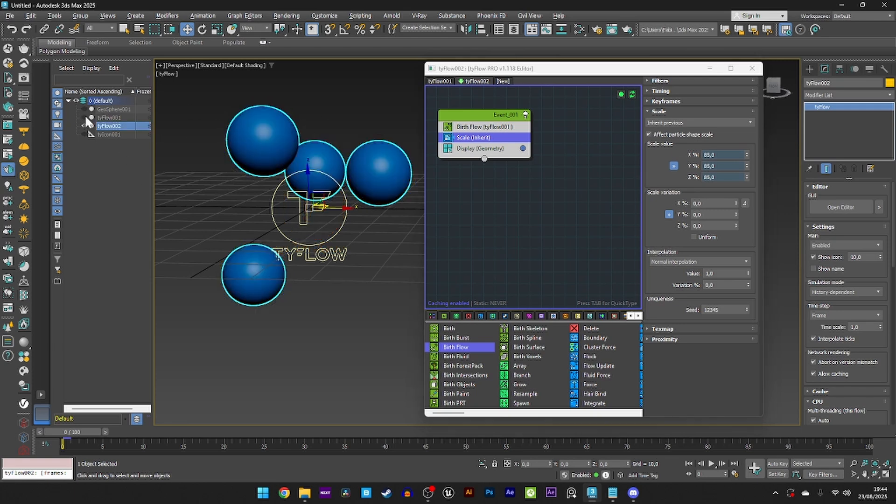
Add a Spawn operator beneath Scale and place a Display operator in a new separate event
{"action": "left_click", "coordinate": [225, 211]}
{"action": "key", "text": "Tab"}
{"action": "type", "text": "spawb"}
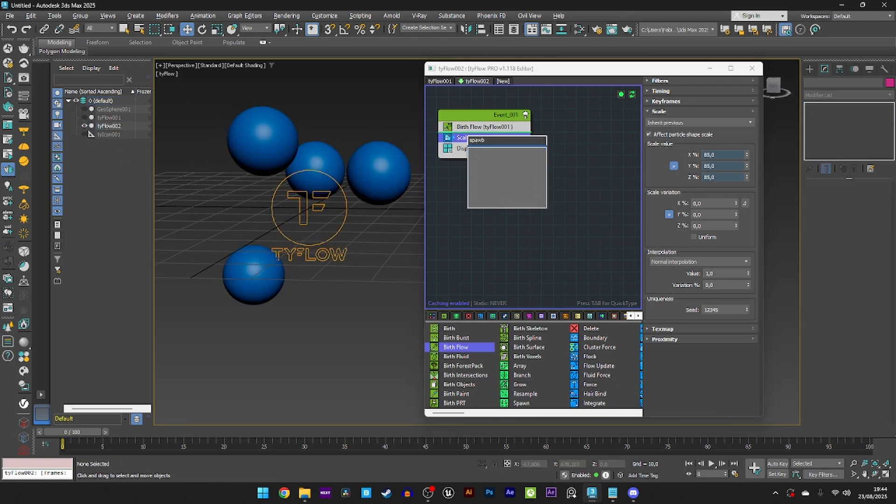
{"action": "key", "text": "BackSpace"}
{"action": "type", "text": "n"}
{"action": "key", "text": "Return"}
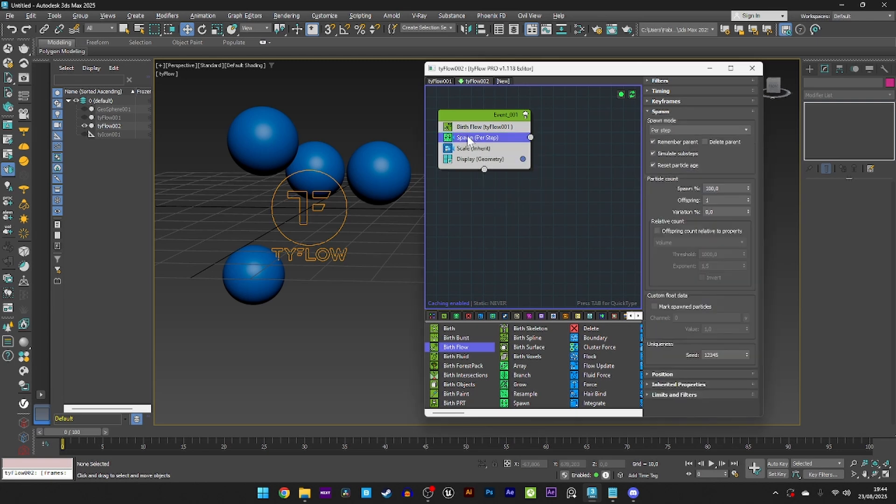
{"action": "left_click_drag", "start_coordinate": [468, 139], "coordinate": [563, 174]}
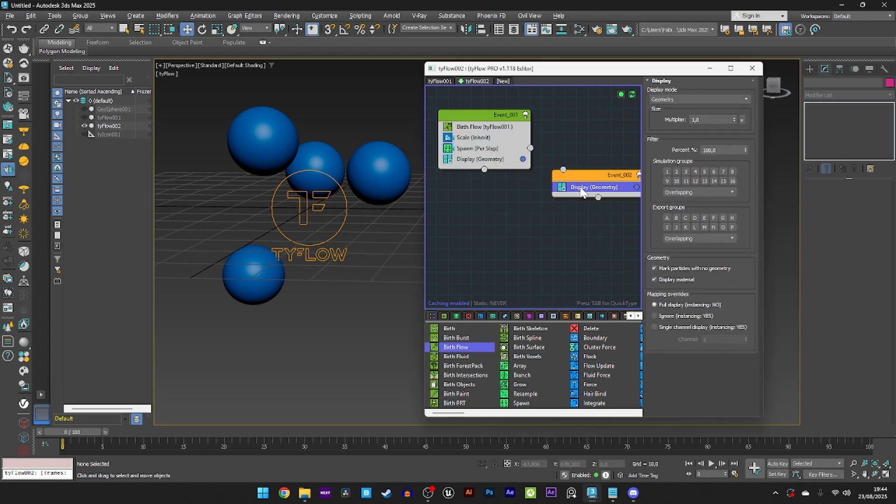
Change the display colour of the new event's particles to red
{"action": "left_click", "coordinate": [636, 187]}
{"action": "left_click_drag", "start_coordinate": [708, 241], "coordinate": [722, 217]}
{"action": "left_click_drag", "start_coordinate": [738, 249], "coordinate": [738, 219]}
{"action": "left_click", "coordinate": [837, 299]}
Connect the Spawn operator's output to the input of Event_002
{"action": "middle_click_drag", "start_coordinate": [560, 226], "coordinate": [536, 222]}
{"action": "left_click", "coordinate": [467, 145]}
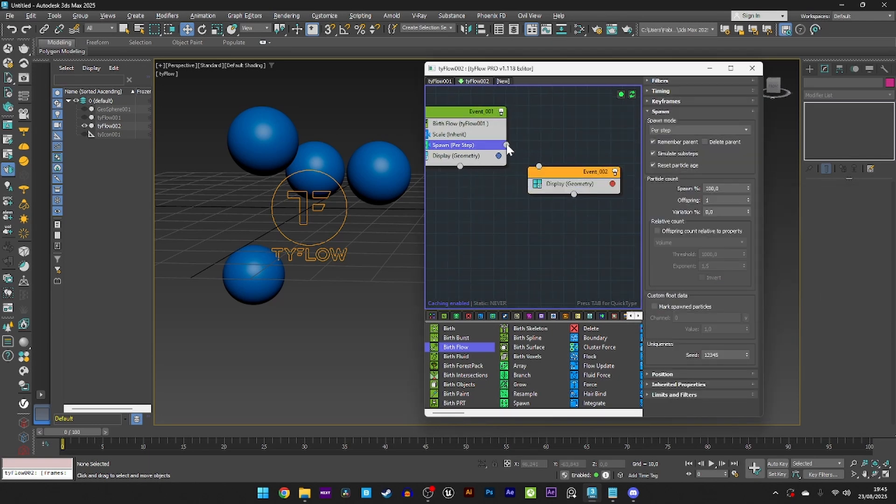
{"action": "left_click_drag", "start_coordinate": [506, 146], "coordinate": [539, 166]}
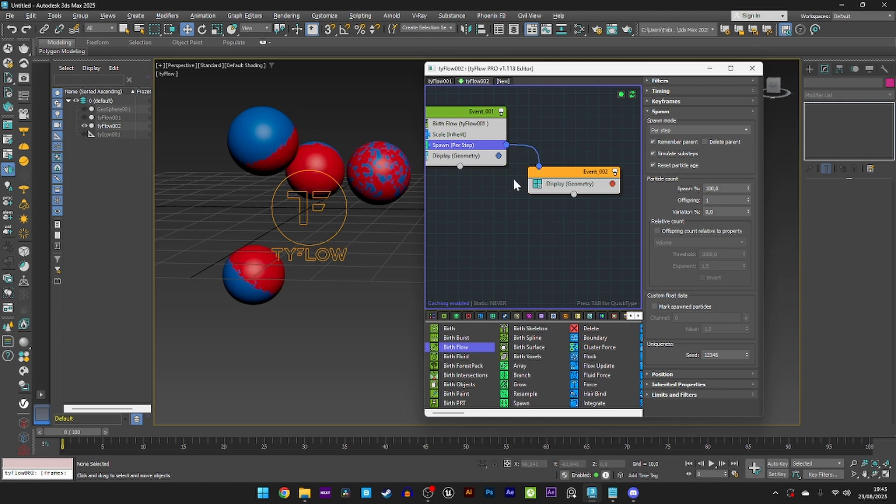
{"action": "middle_click_drag", "start_coordinate": [513, 177], "coordinate": [536, 179]}
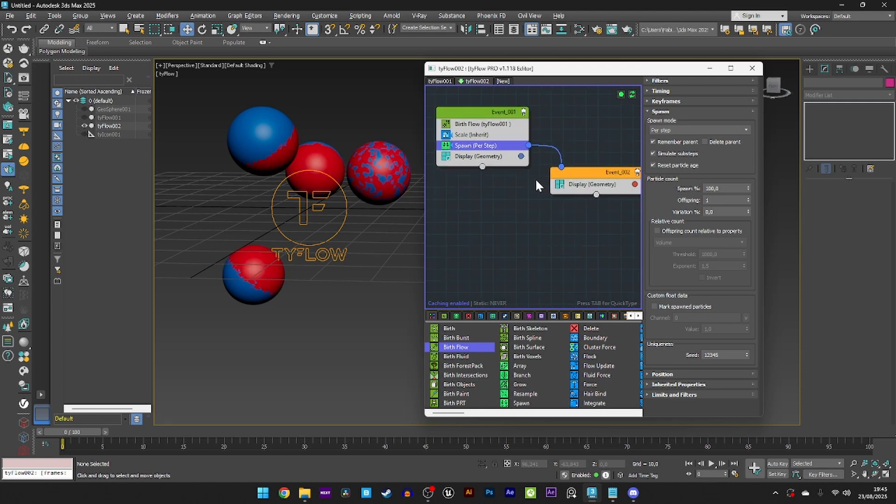
Disable the Display operator in Event_001 and set the Spawn mode to Voxels inside shape
{"action": "left_click", "coordinate": [447, 158]}
{"action": "middle_click_drag", "start_coordinate": [482, 191], "coordinate": [475, 192]}
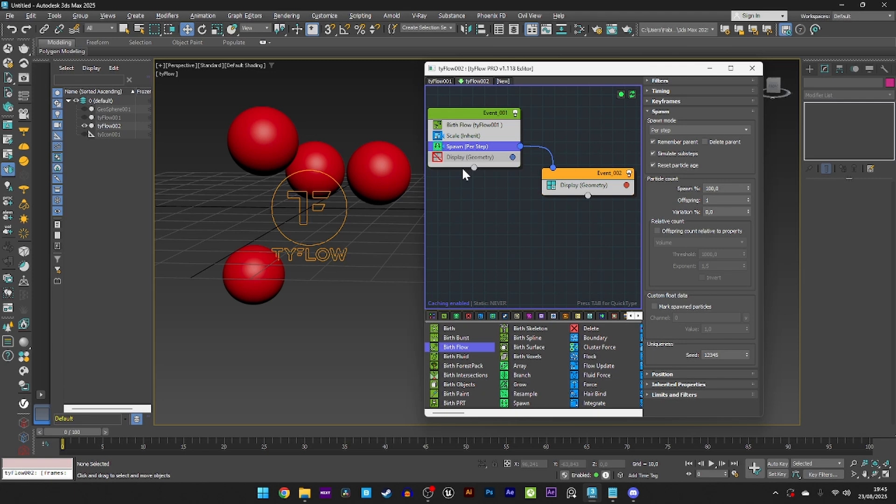
{"action": "left_click", "coordinate": [673, 128]}
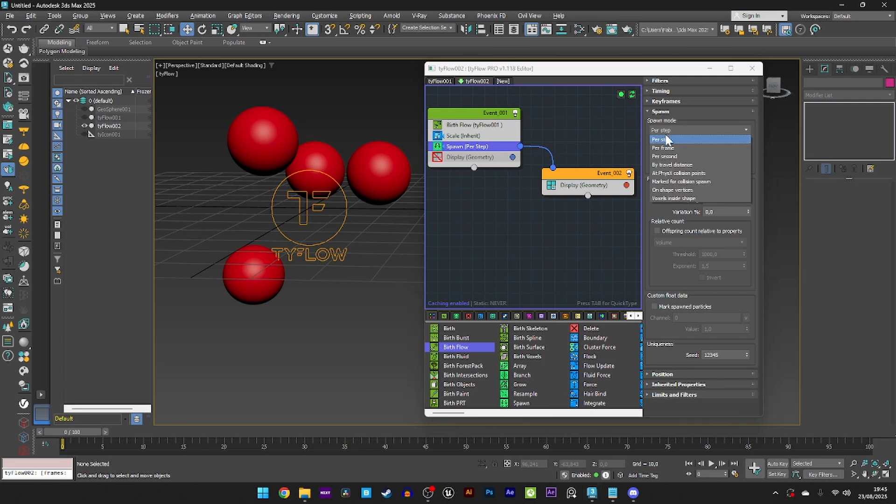
{"action": "left_click", "coordinate": [671, 197]}
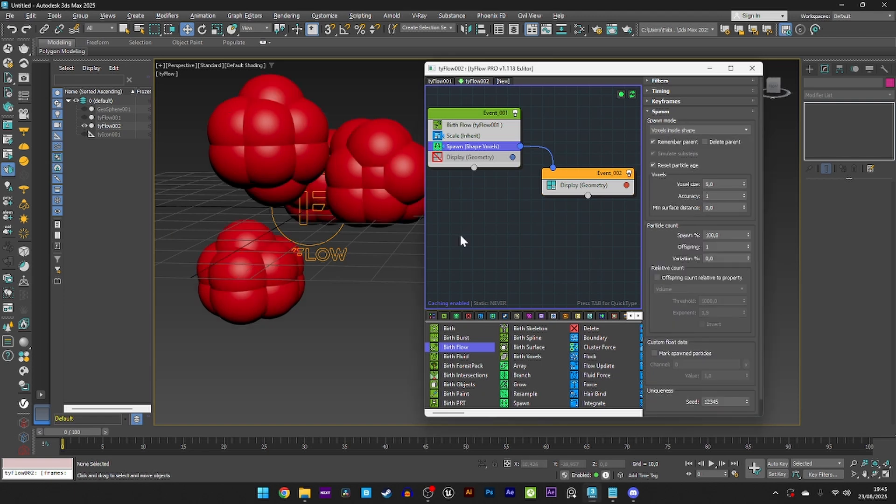
Add a Shape operator below Display in Event_002
{"action": "middle_click_drag", "start_coordinate": [522, 202], "coordinate": [510, 202]}
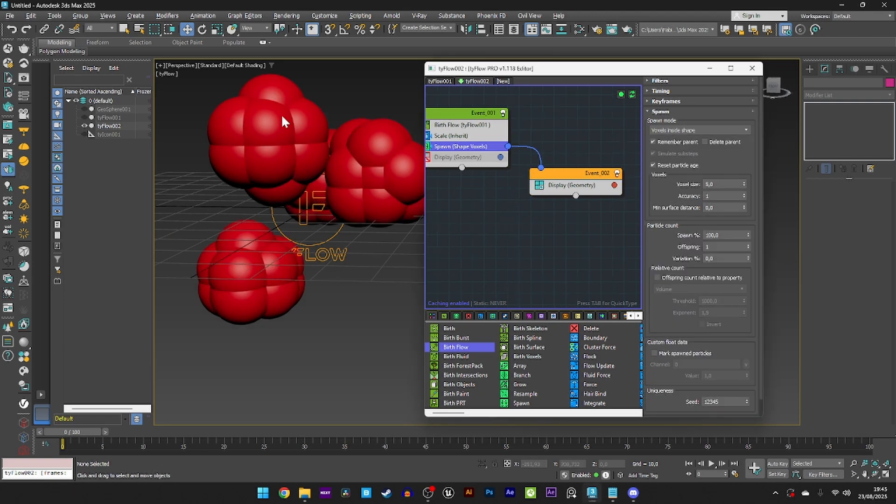
{"action": "middle_click_drag", "start_coordinate": [500, 171], "coordinate": [514, 178]}
{"action": "left_click", "coordinate": [544, 191]}
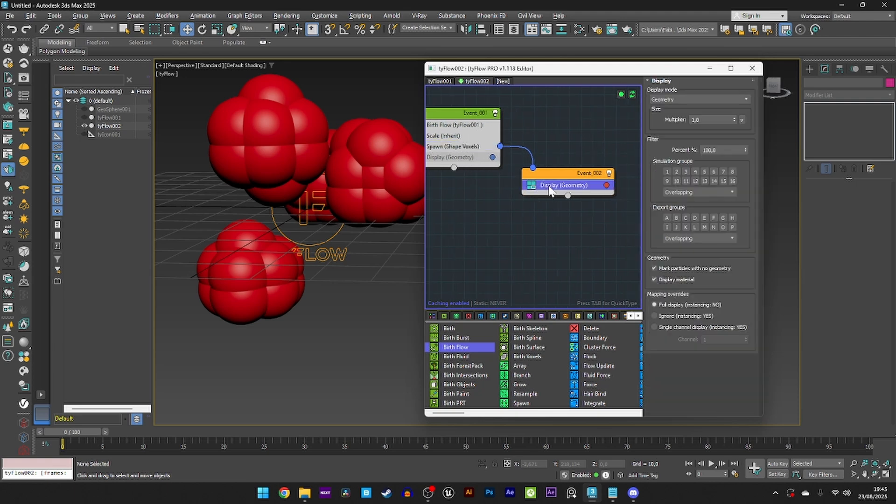
{"action": "key", "text": "Tab"}
{"action": "type", "text": "shape"}
{"action": "key", "text": "Return"}
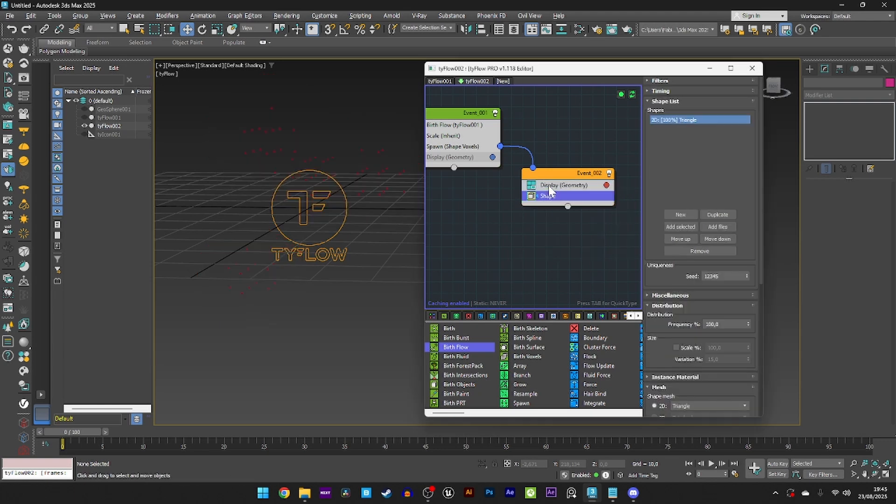
Change the Shape operator's triangle entry to the 3D mesh Geosphere (MidRes)
{"action": "scroll", "coordinate": [276, 147], "scroll_direction": "up", "scroll_amount": 3}
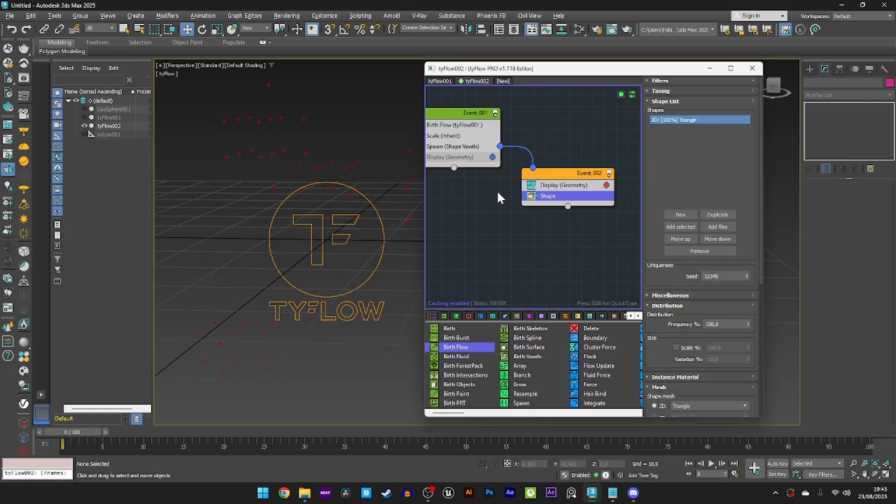
{"action": "left_click", "coordinate": [689, 173]}
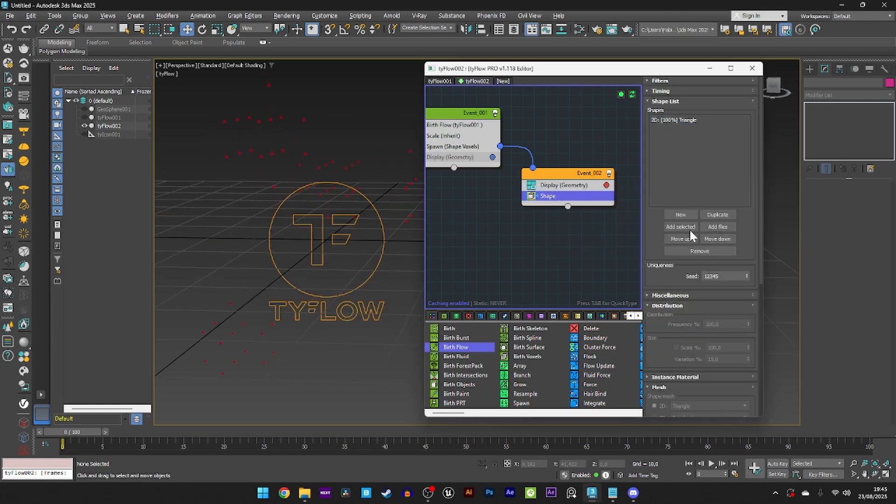
{"action": "left_click", "coordinate": [694, 122]}
{"action": "scroll", "coordinate": [751, 236], "scroll_direction": "down", "scroll_amount": 5}
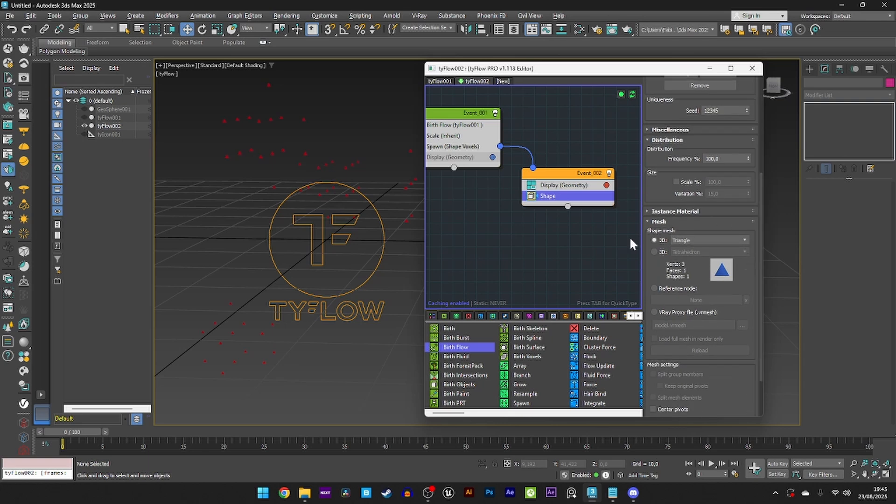
{"action": "left_click", "coordinate": [659, 253]}
{"action": "left_click", "coordinate": [701, 252]}
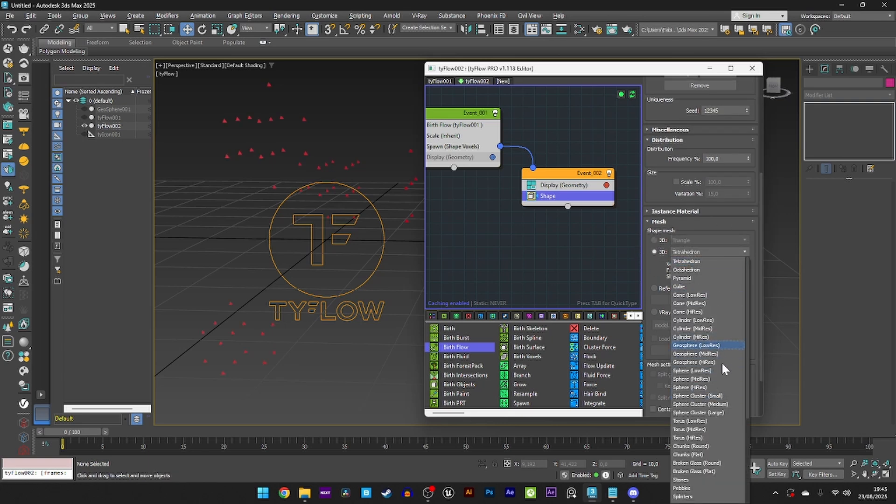
{"action": "left_click", "coordinate": [692, 353]}
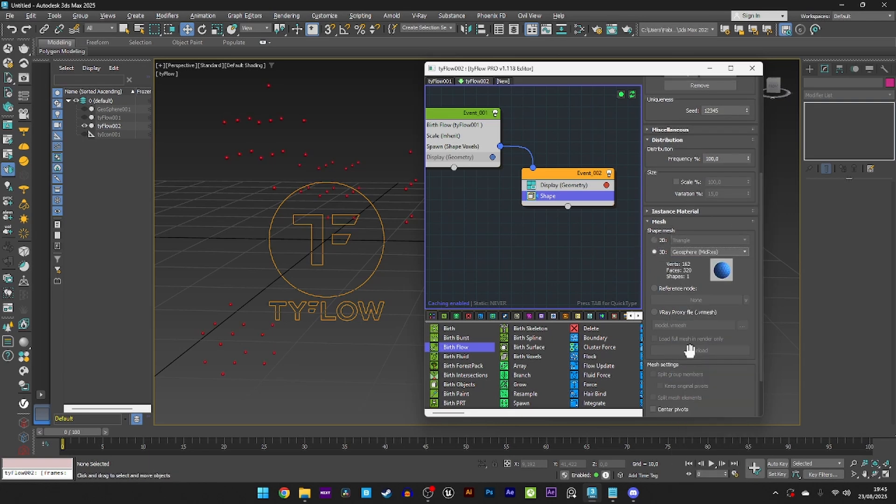
Enable the Shape operator's size scaling and set Scale to 200% with a Variation of 100%
{"action": "left_click", "coordinate": [676, 182]}
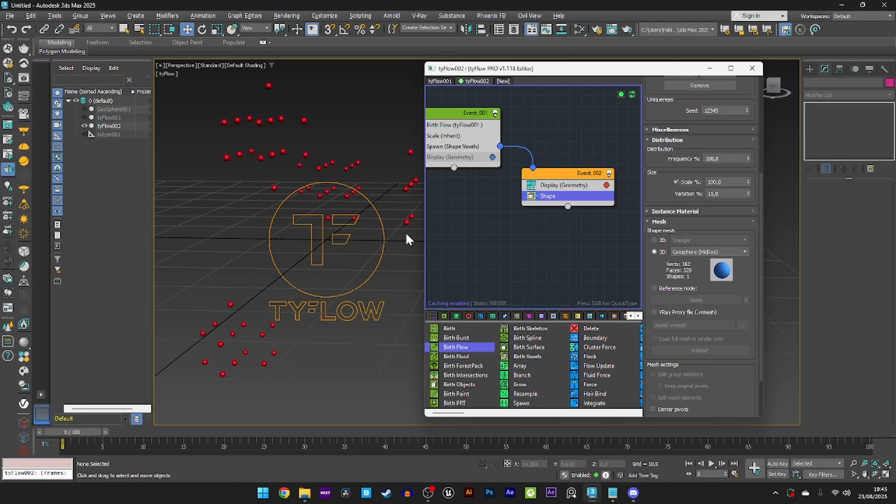
{"action": "left_click", "coordinate": [726, 182]}
{"action": "type", "text": "200"}
{"action": "key", "text": "Return"}
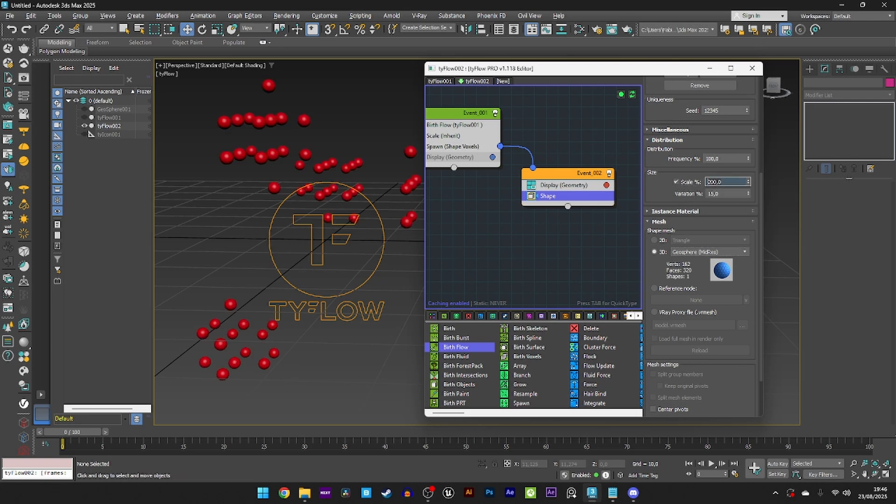
{"action": "key", "text": "Tab"}
{"action": "type", "text": "100"}
{"action": "key", "text": "Return"}
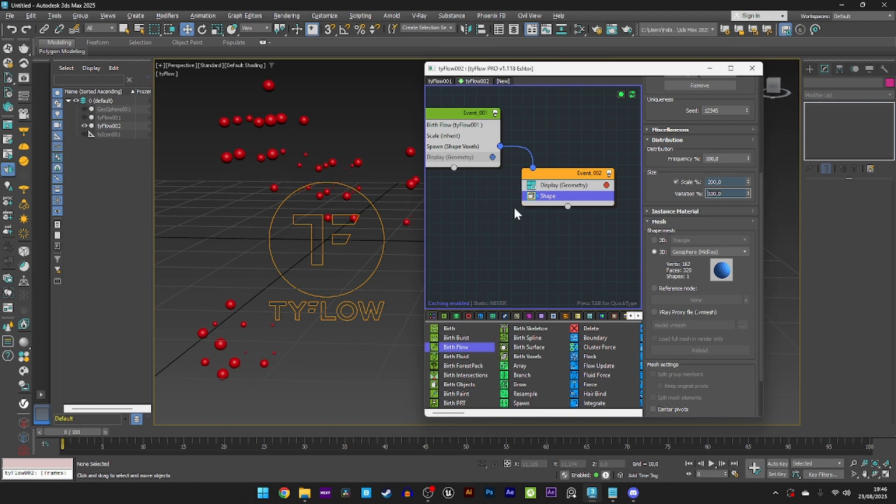
Set the Scale of the Shape operator's Geosphere entry to 100%
{"action": "scroll", "coordinate": [353, 199], "scroll_direction": "down", "scroll_amount": 3}
{"action": "middle_click_drag", "start_coordinate": [353, 198], "coordinate": [341, 198]}
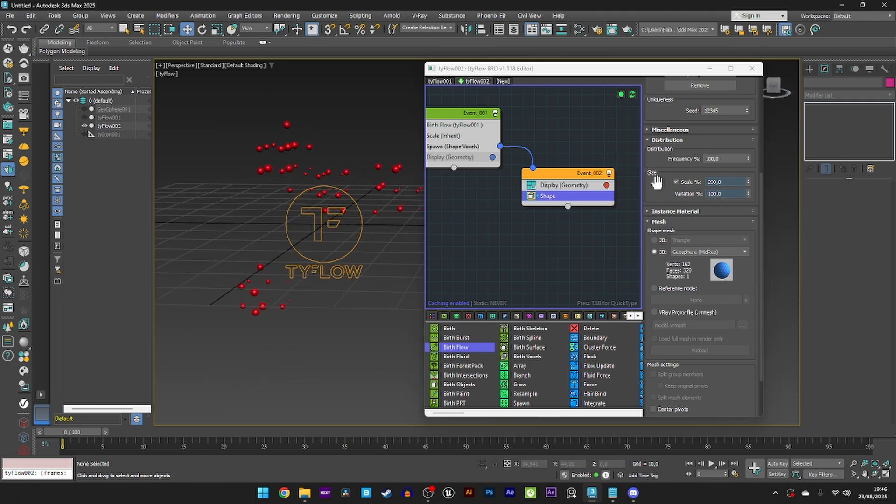
{"action": "double_click", "coordinate": [725, 181]}
{"action": "type", "text": "100"}
{"action": "key", "text": "Return"}
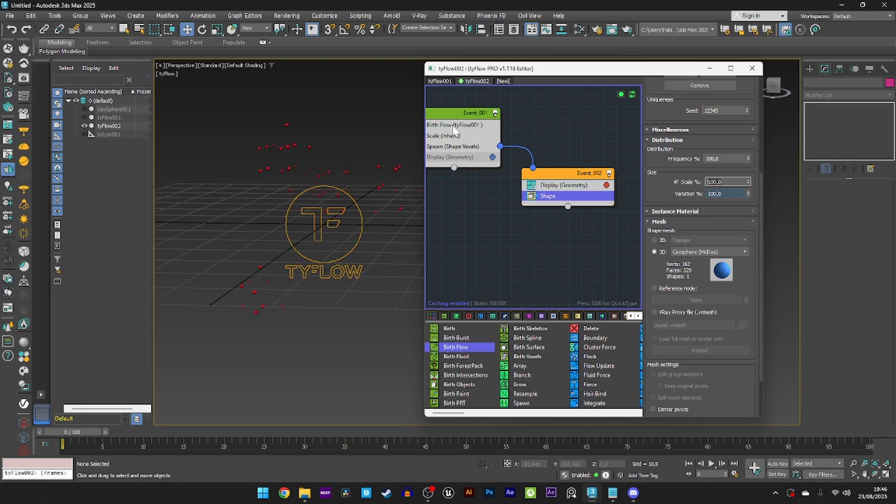
Duplicate the Geosphere entry in the shape list and set the copy's Scale to 300% and Frequency to 10%
{"action": "scroll", "coordinate": [762, 132], "scroll_direction": "up", "scroll_amount": 5}
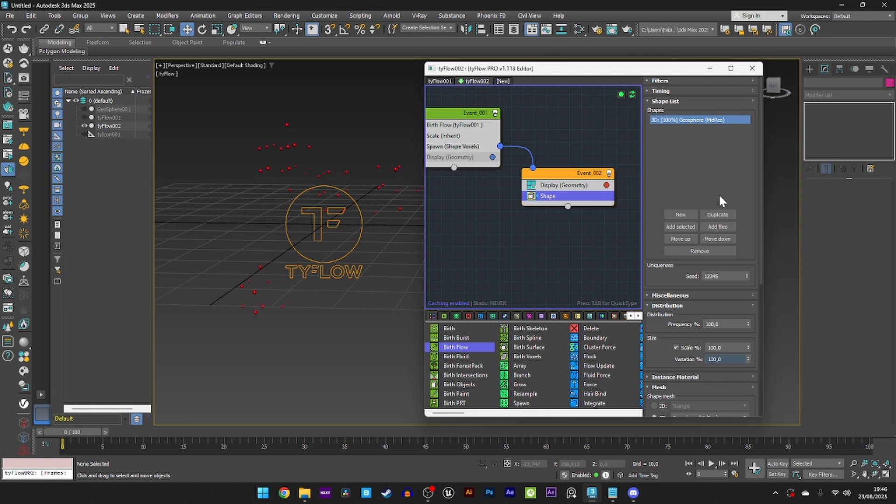
{"action": "left_click", "coordinate": [718, 215]}
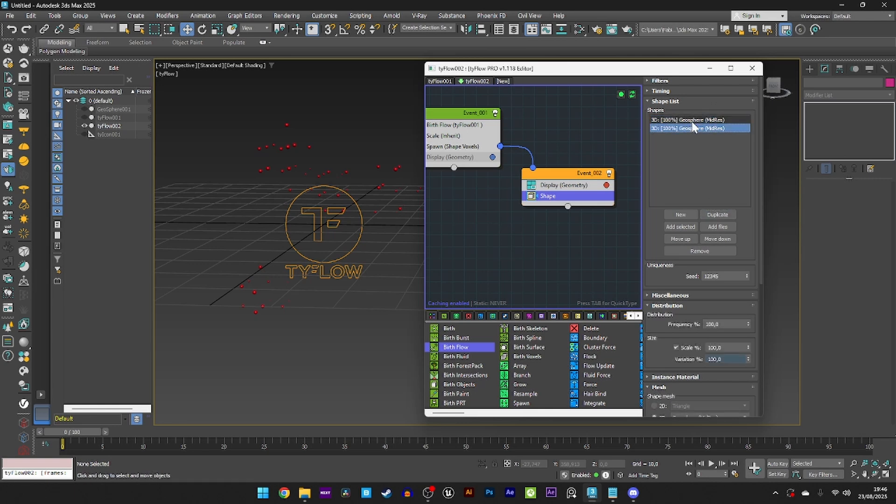
{"action": "scroll", "coordinate": [678, 350], "scroll_direction": "down", "scroll_amount": 3}
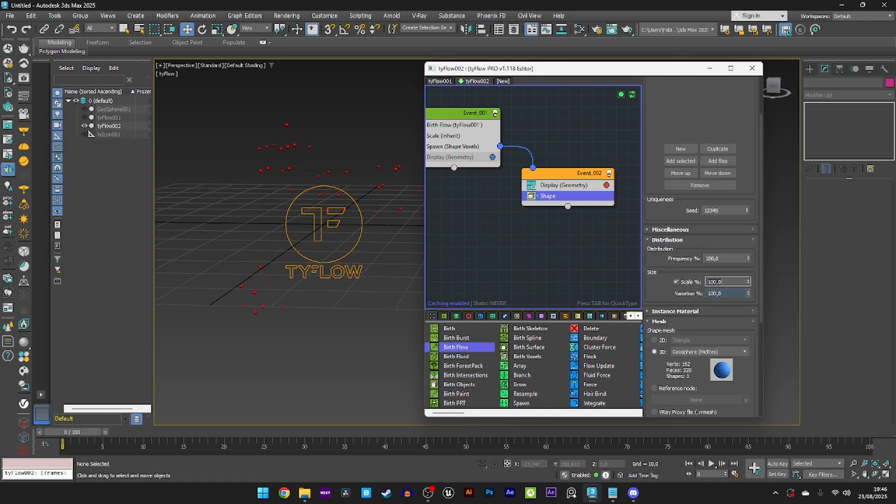
{"action": "type", "text": "300"}
{"action": "key", "text": "Return"}
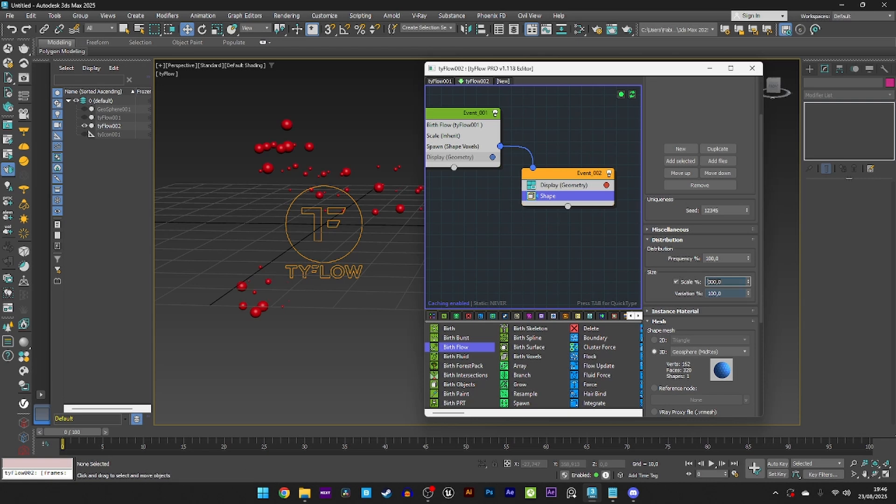
{"action": "left_click", "coordinate": [712, 258]}
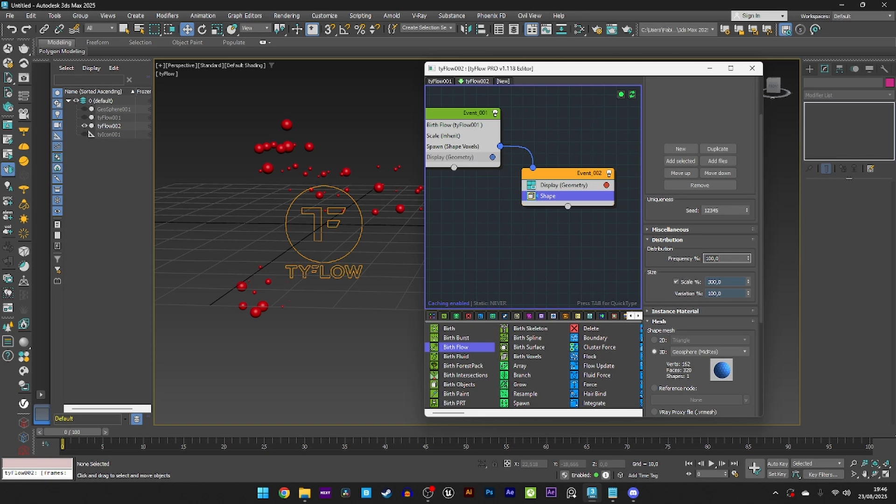
{"action": "type", "text": "10"}
{"action": "key", "text": "Return"}
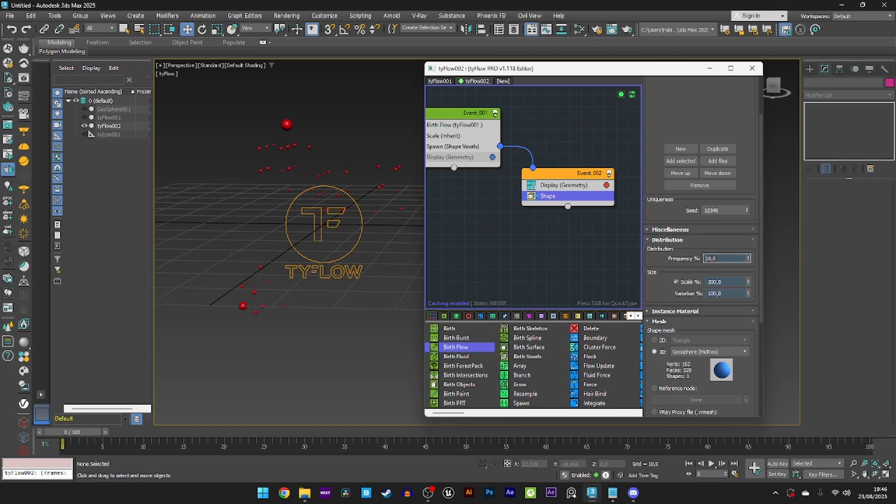
Set the Spawn operator's Voxel size to 2.0 in Event_001 and inspect the filled spheres from several angles
{"action": "middle_click_drag", "start_coordinate": [312, 244], "coordinate": [306, 245]}
{"action": "scroll", "coordinate": [367, 231], "scroll_direction": "up", "scroll_amount": 3}
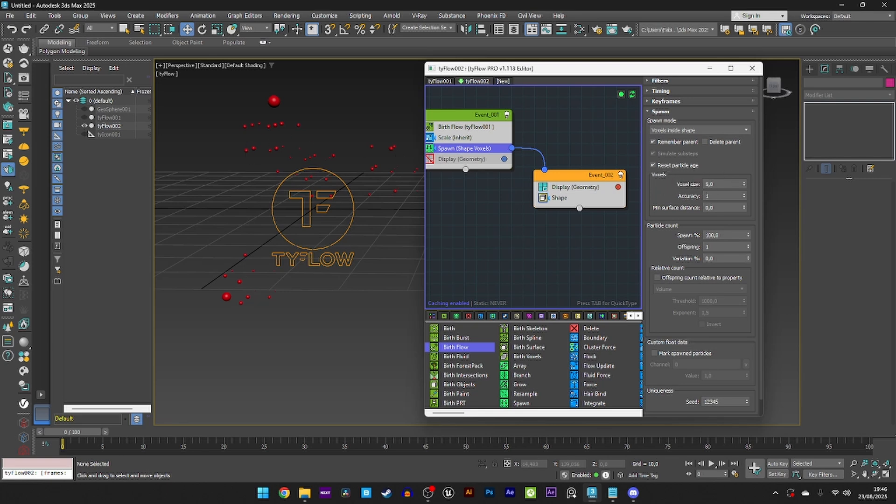
{"action": "left_click", "coordinate": [712, 184]}
{"action": "type", "text": "2"}
{"action": "key", "text": "Return"}
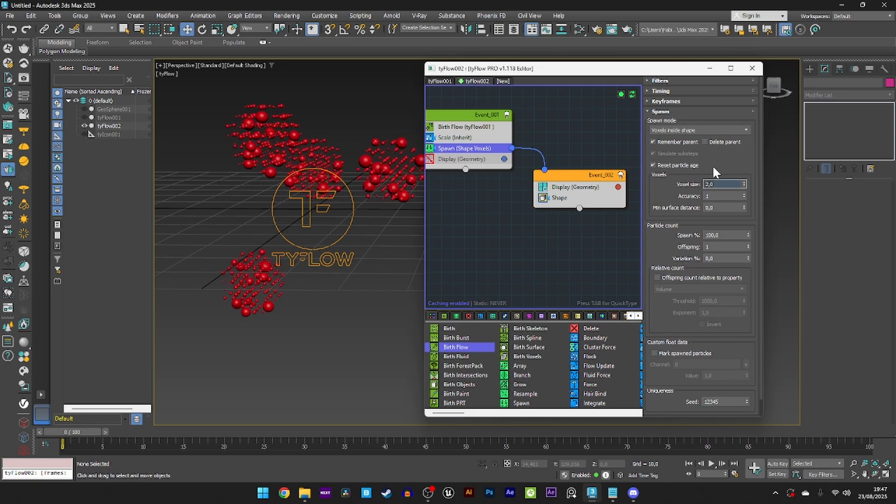
{"action": "mouse_move", "coordinate": [294, 169]}
{"action": "middle_mouse_down", "text": "alt"}
{"action": "mouse_move", "coordinate": [319, 168]}
{"action": "mouse_move", "coordinate": [290, 183]}
{"action": "middle_mouse_up", "text": "alt"}
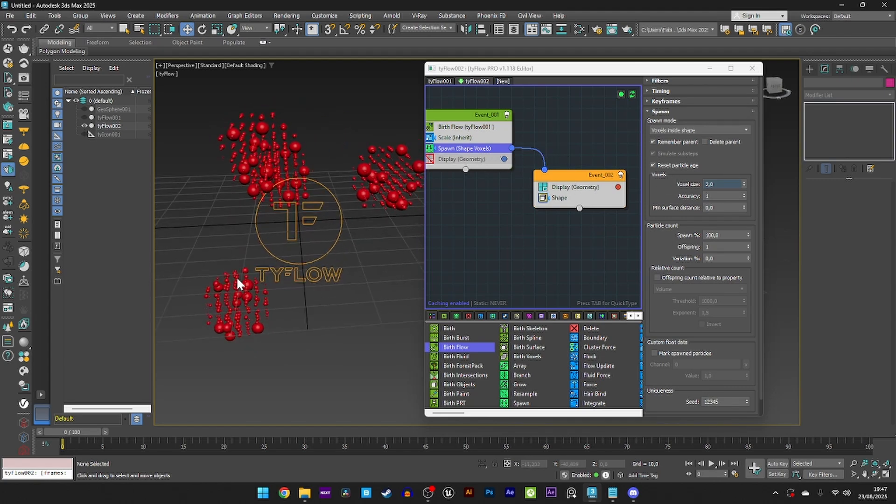
{"action": "middle_click_drag", "start_coordinate": [237, 283], "coordinate": [285, 266], "text": "alt"}
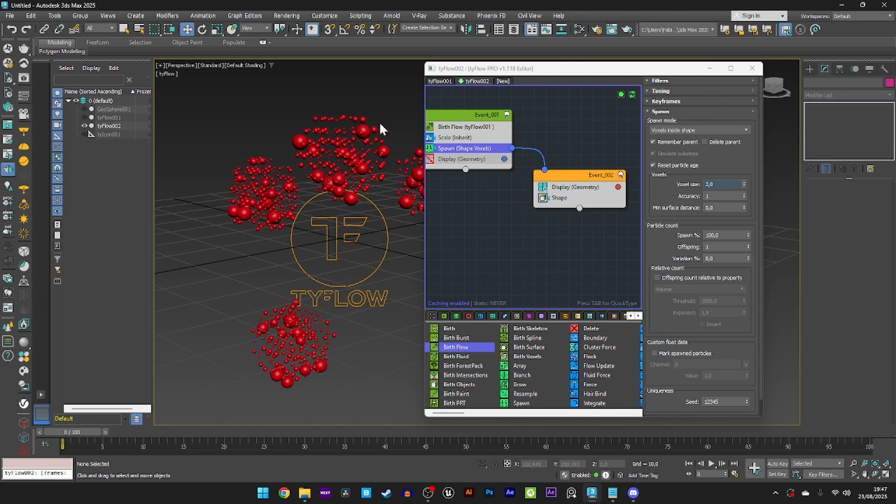
{"action": "middle_click_drag", "start_coordinate": [317, 161], "coordinate": [365, 205], "text": "alt"}
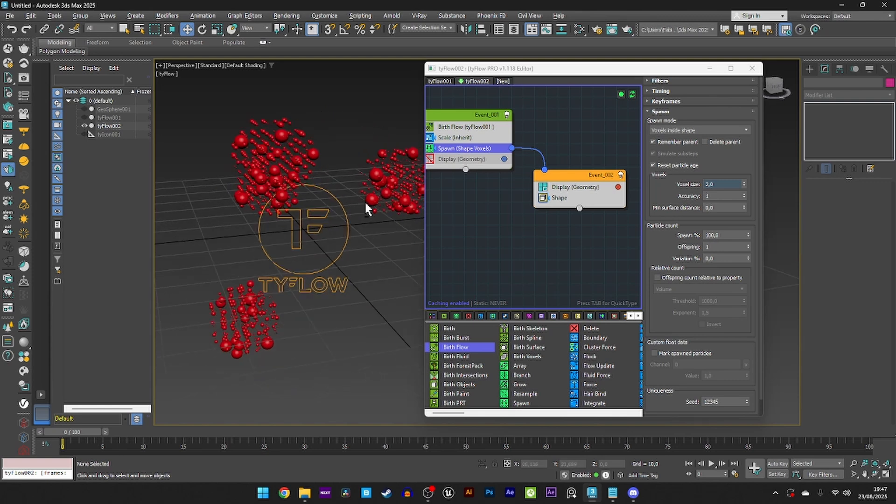
Move the Display operator below the Shape operator in Event_002
{"action": "left_click", "coordinate": [557, 189]}
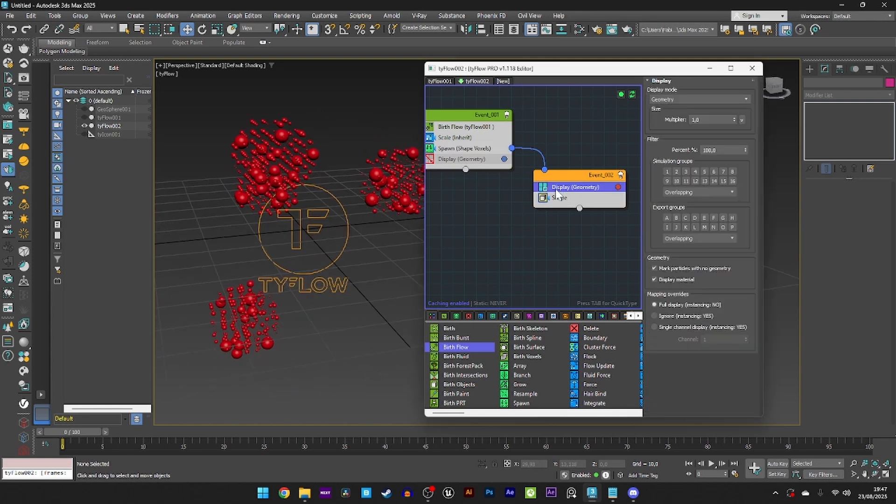
{"action": "left_click_drag", "start_coordinate": [558, 189], "coordinate": [564, 204]}
{"action": "left_click", "coordinate": [577, 190]}
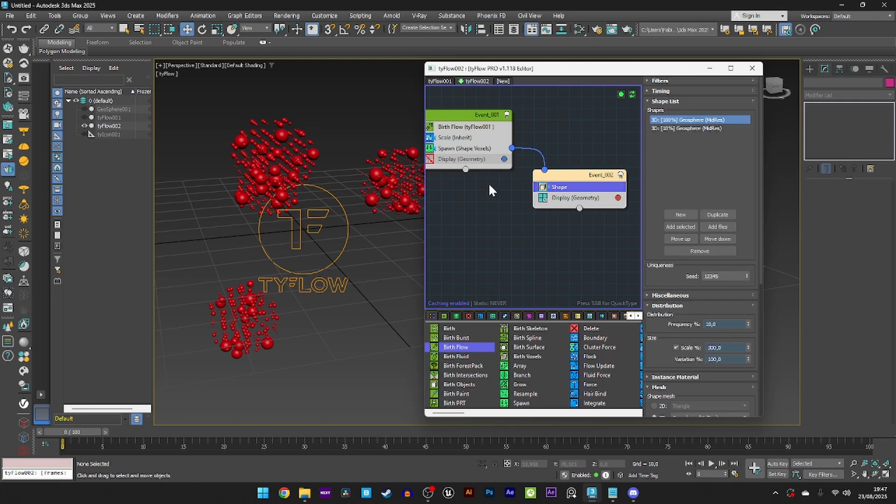
Add a Spread operator above Shape in Event_002 and set its Random spread to 1.0 on X, Y and Z
{"action": "key", "text": "Tab"}
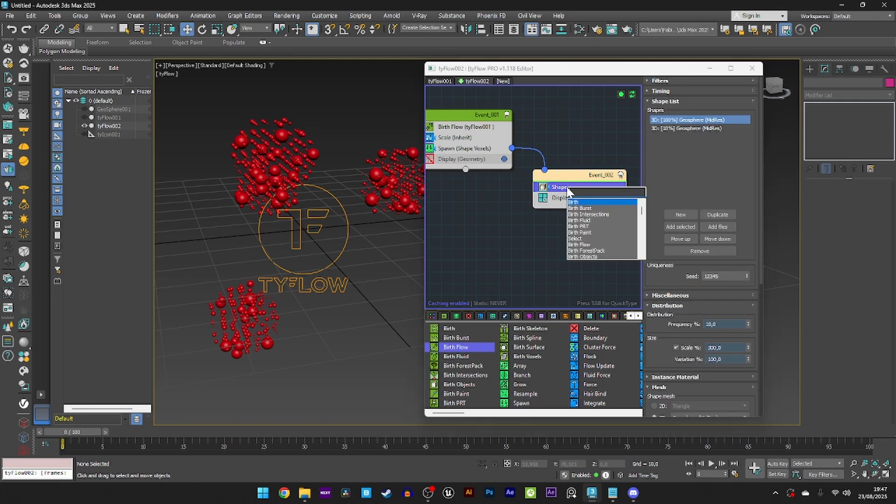
{"action": "type", "text": "spr"}
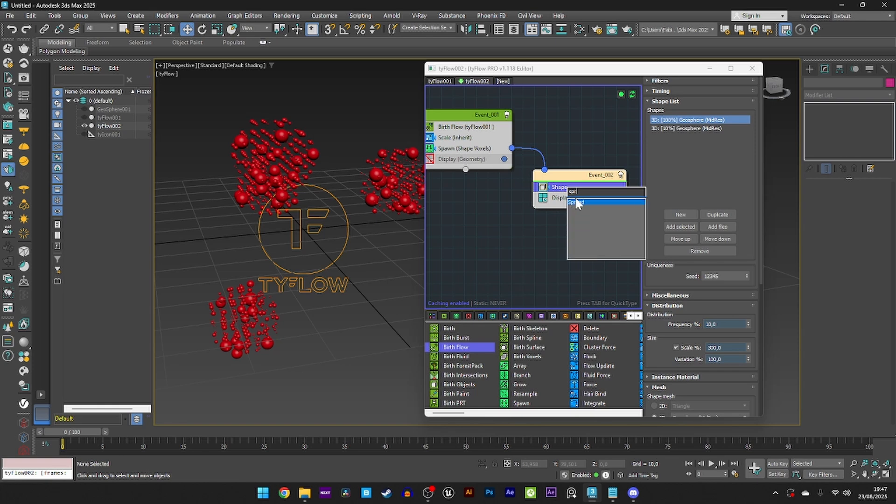
{"action": "left_click", "coordinate": [578, 202]}
{"action": "scroll", "coordinate": [683, 196], "scroll_direction": "down", "scroll_amount": 2}
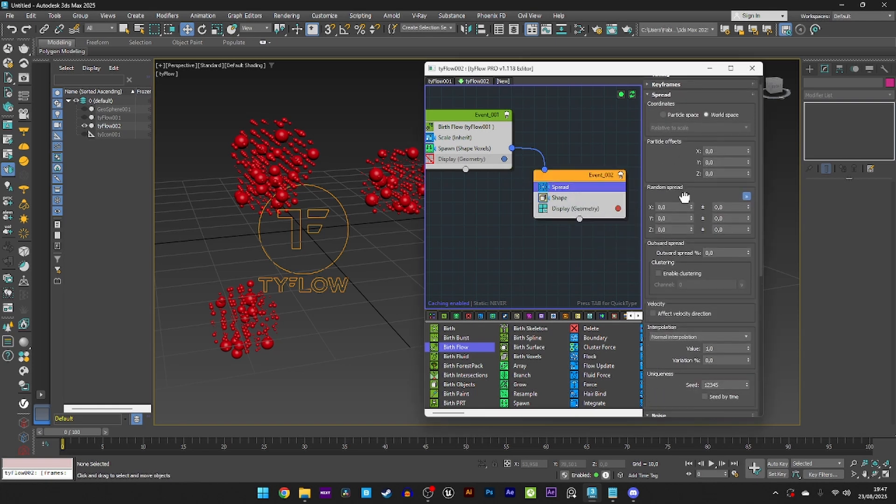
{"action": "scroll", "coordinate": [683, 196], "scroll_direction": "down", "scroll_amount": 1}
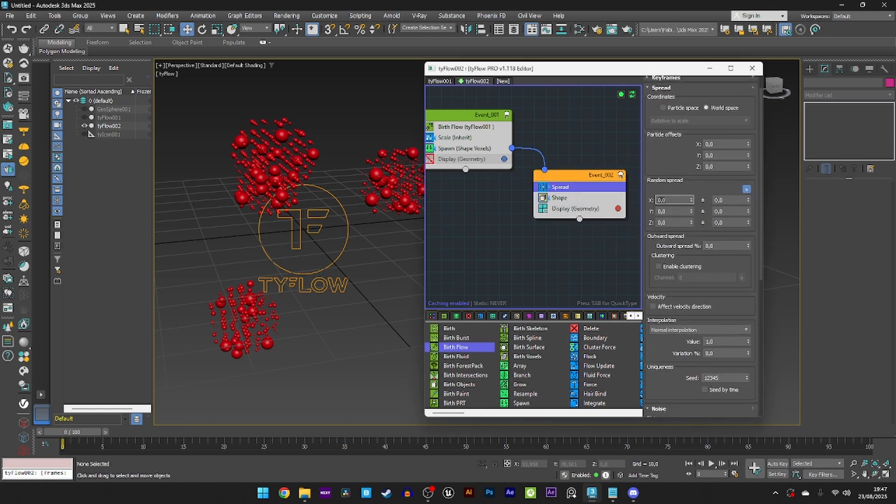
{"action": "key", "text": "Return"}
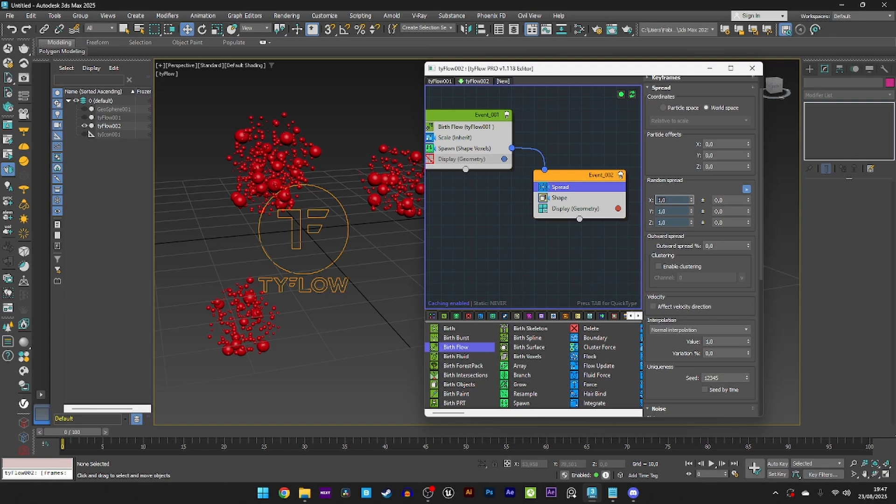
Briefly show tyFlow001 to compare against its spheres, and reduce the Random spread to 0.5 on X, Y and Z
{"action": "left_click", "coordinate": [84, 118]}
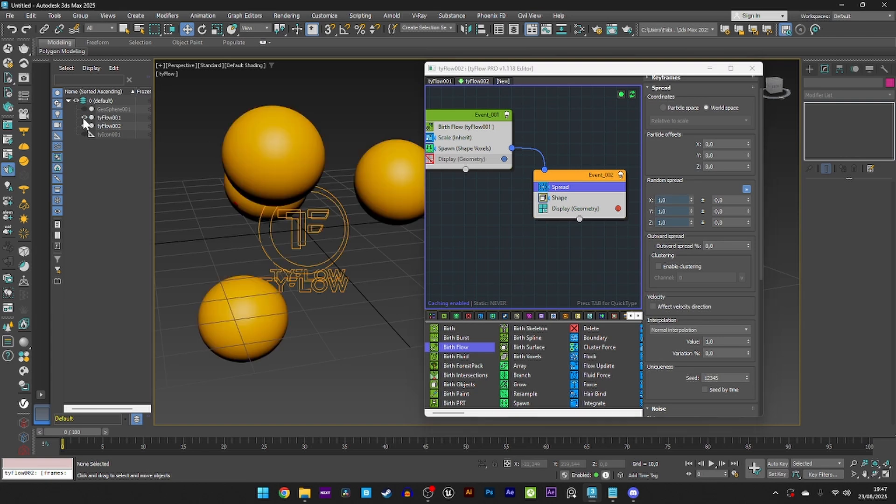
{"action": "left_click", "coordinate": [87, 118]}
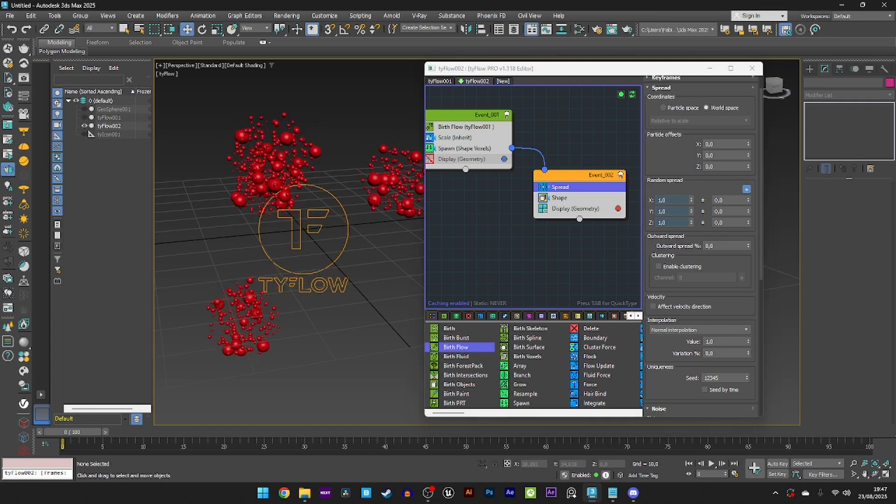
{"action": "type", "text": "0,5"}
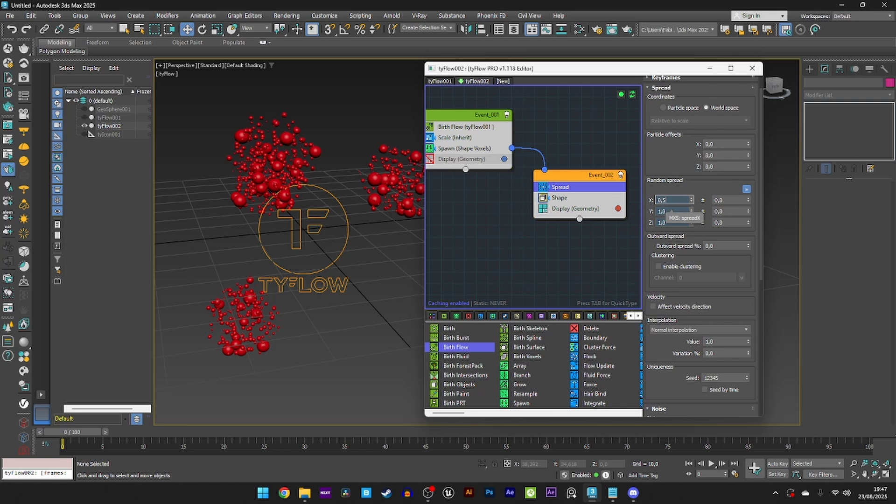
{"action": "key", "text": "Return"}
Set the inherited scale value of the Scale operator in Event_001 to 80%
{"action": "left_click", "coordinate": [461, 125]}
{"action": "left_click", "coordinate": [459, 139]}
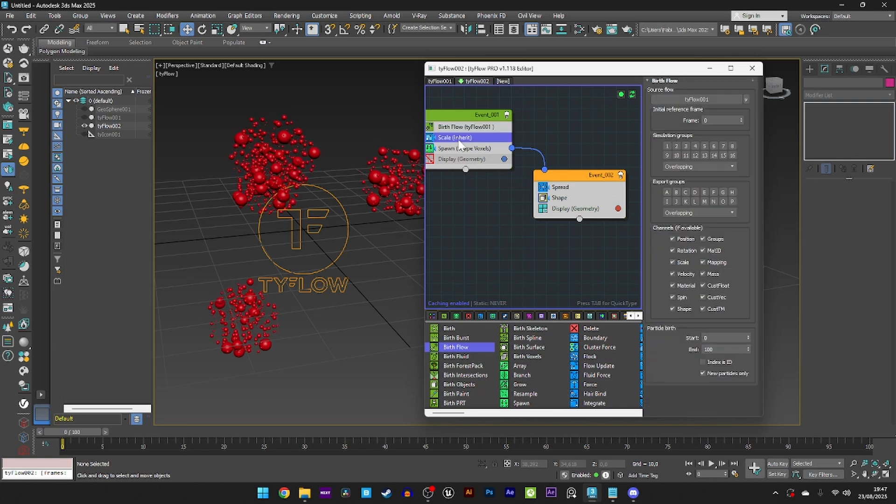
{"action": "left_click", "coordinate": [715, 155]}
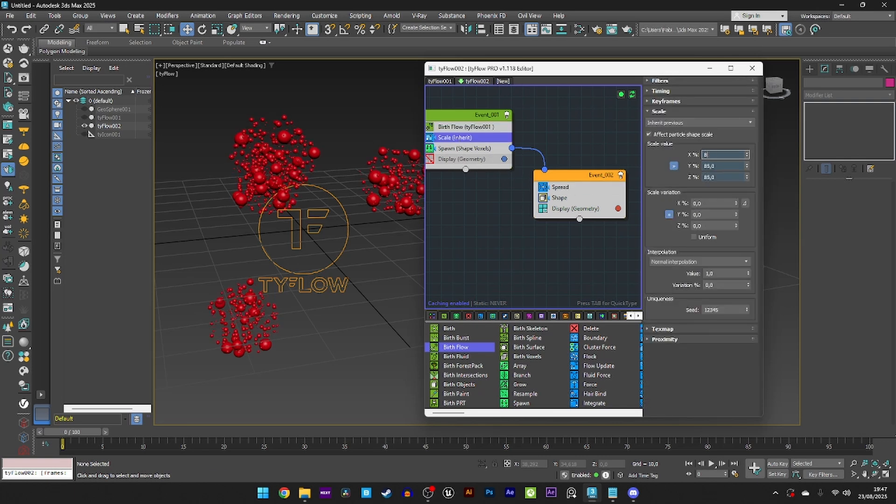
{"action": "type", "text": "80"}
{"action": "key", "text": "Return"}
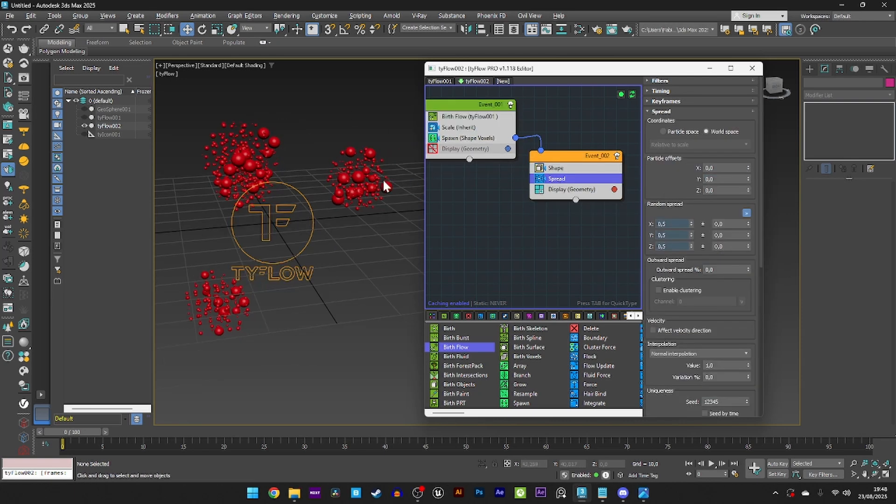
Add a Rotation operator with Random 3D orientation to Event_002 and place it between Spread and Display
{"action": "scroll", "coordinate": [362, 175], "scroll_direction": "up", "scroll_amount": 3}
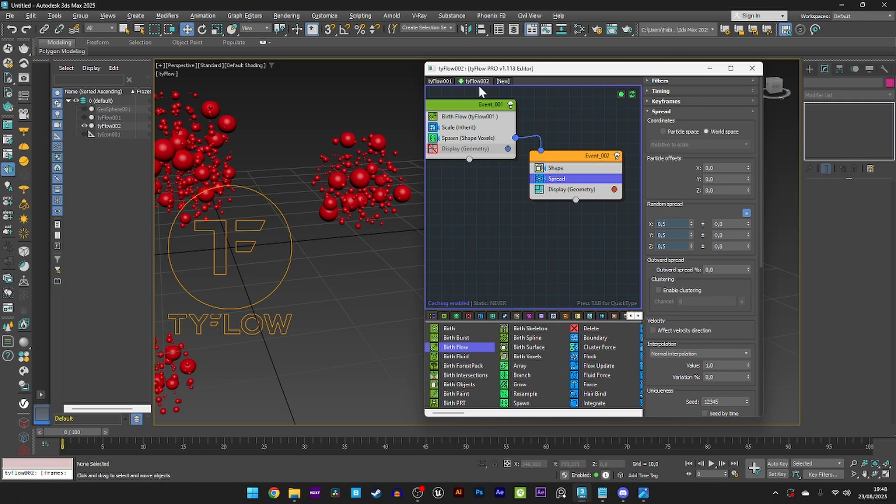
{"action": "key", "text": "Tab"}
{"action": "type", "text": "rot"}
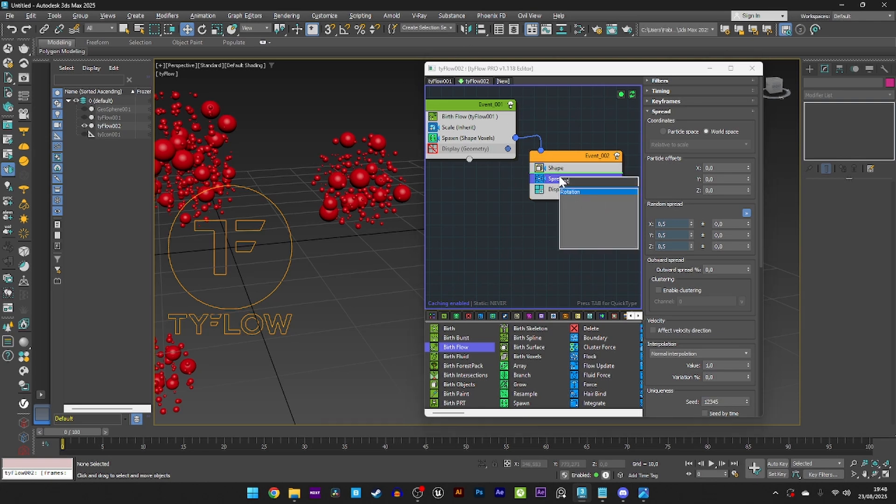
{"action": "left_click", "coordinate": [576, 190]}
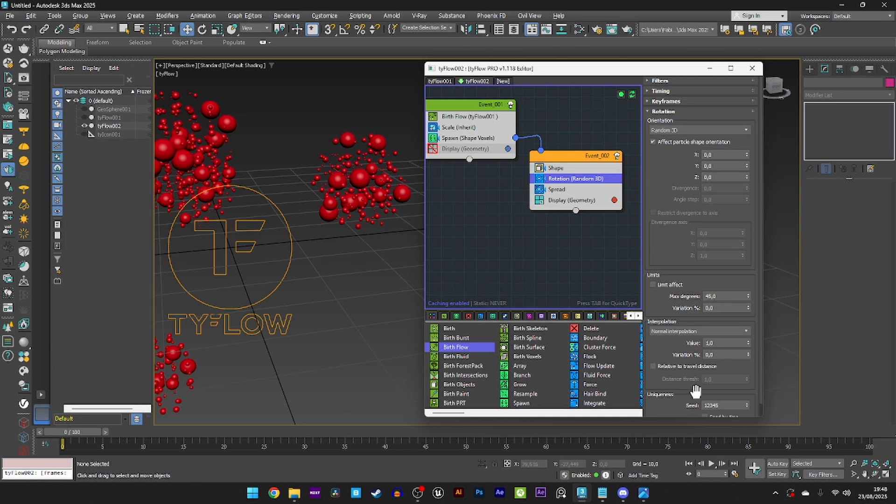
{"action": "scroll", "coordinate": [684, 310], "scroll_direction": "down", "scroll_amount": 1}
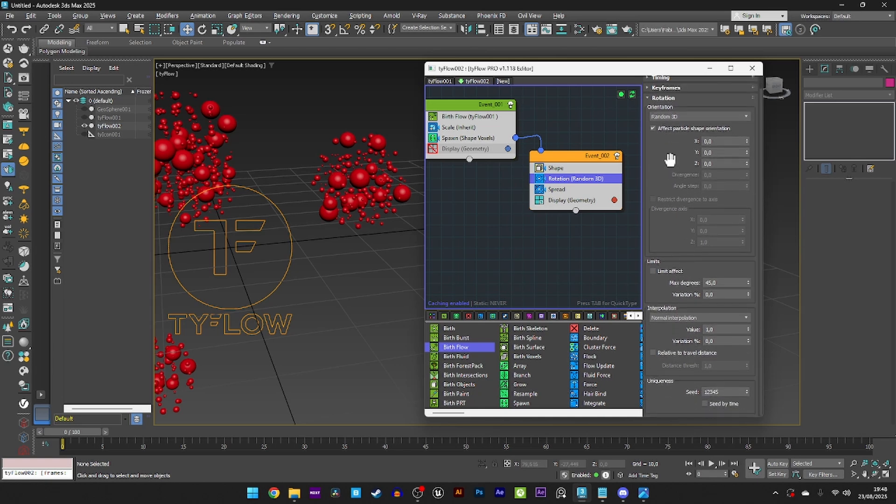
{"action": "left_click_drag", "start_coordinate": [567, 182], "coordinate": [570, 196]}
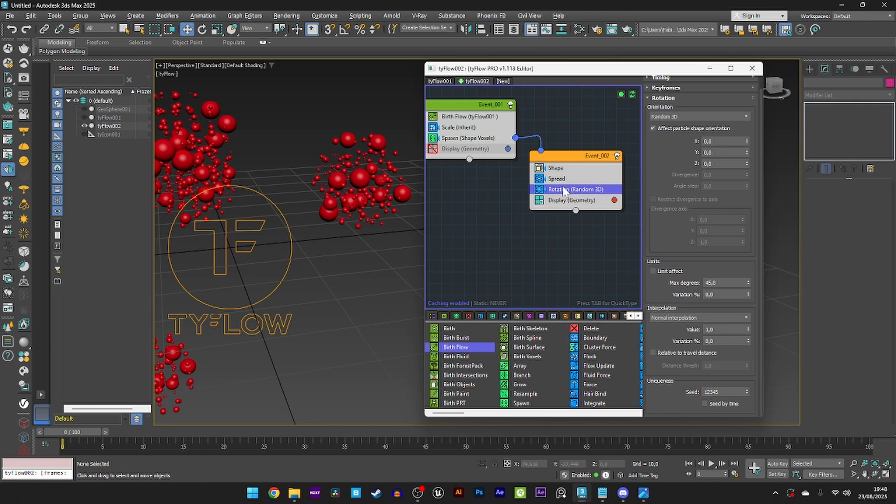
Add a Spin operator above Rotation in Event_002 and set its spin axis to Travel direction
{"action": "key", "text": "Tab"}
{"action": "type", "text": "spin"}
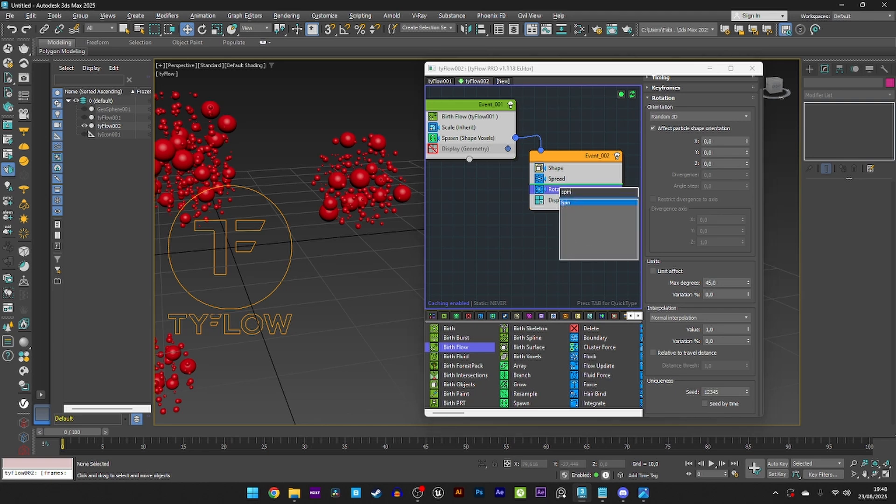
{"action": "key", "text": "Return"}
{"action": "scroll", "coordinate": [677, 161], "scroll_direction": "down", "scroll_amount": 1}
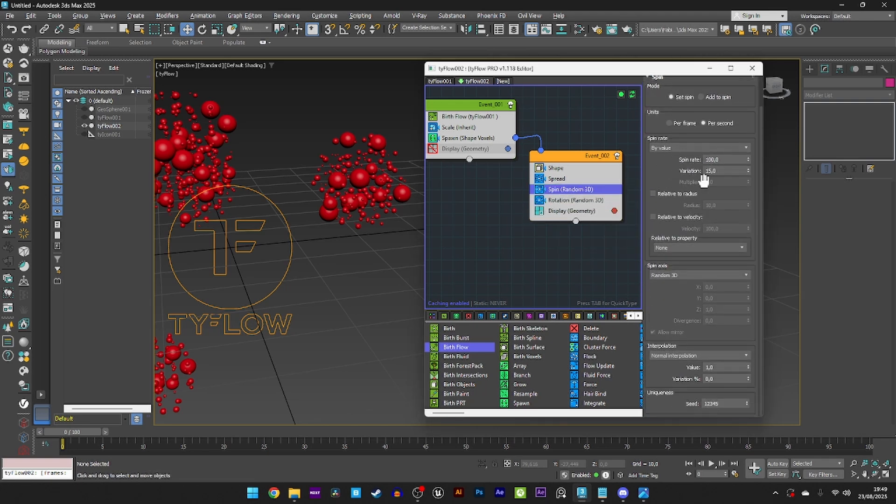
{"action": "left_click", "coordinate": [666, 275]}
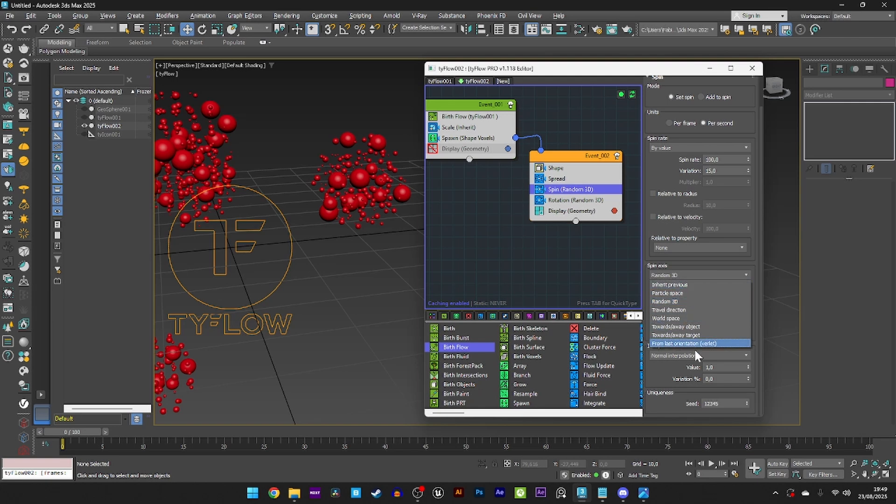
{"action": "left_click", "coordinate": [676, 310]}
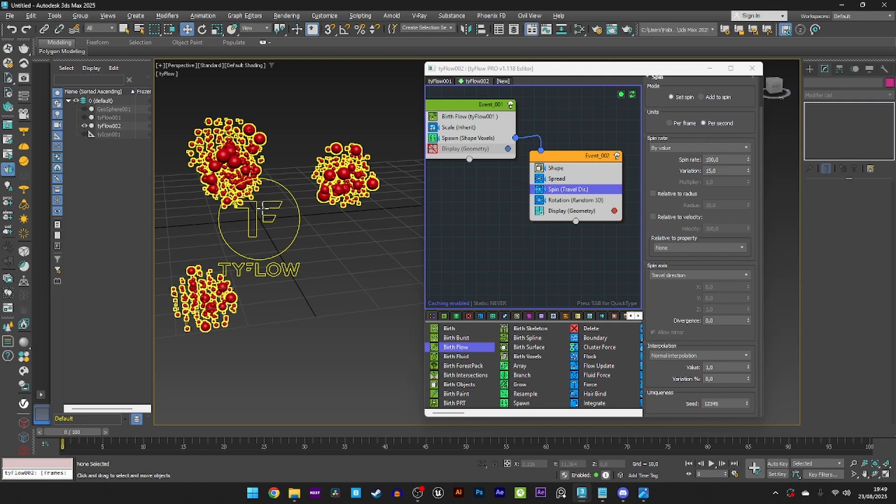
Add a Collision operator to Event_002 between Rotation and Display
{"action": "left_click", "coordinate": [564, 200]}
{"action": "key", "text": "Tab"}
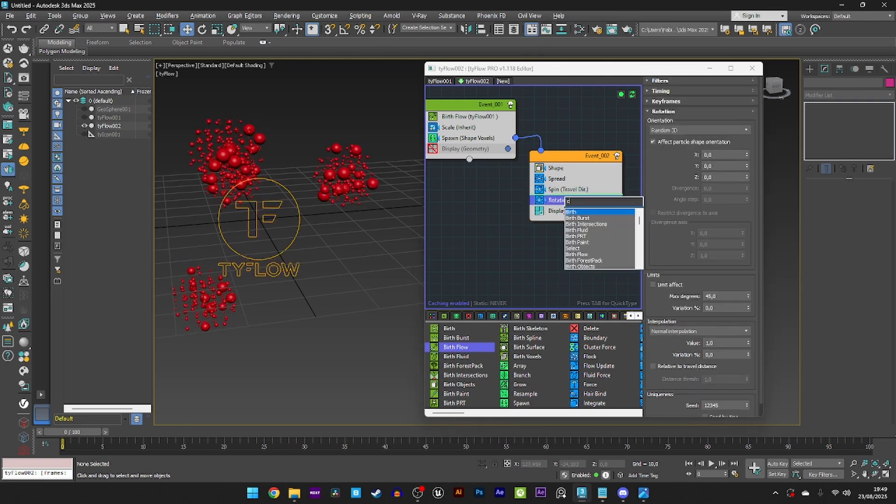
{"action": "type", "text": "col"}
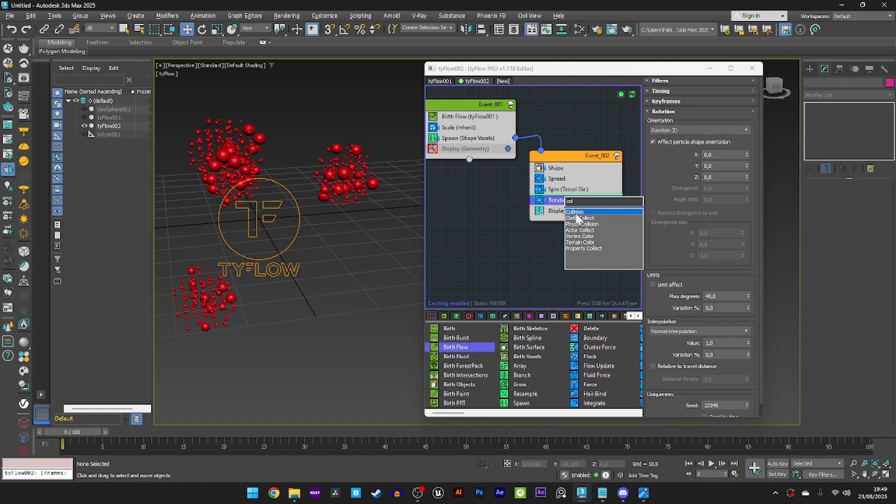
{"action": "key", "text": "Return"}
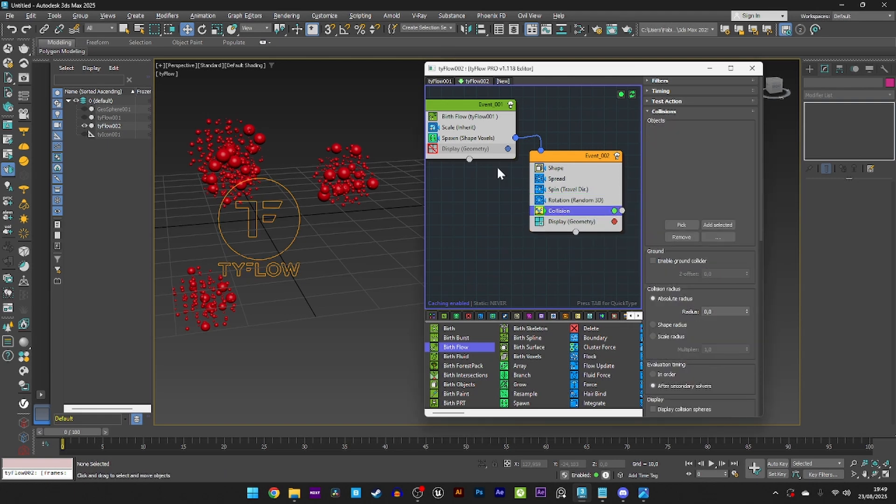
Briefly show tyFlow001 and examine in wireframe how the small spheres sit inside its large spheres
{"action": "left_click", "coordinate": [85, 118]}
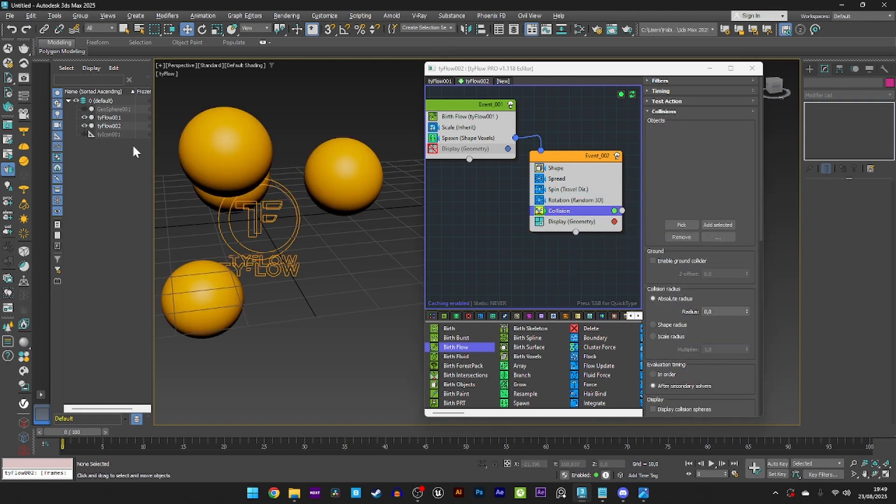
{"action": "key", "text": "F3"}
{"action": "key", "text": "F3"}
{"action": "key", "text": "F3"}
{"action": "scroll", "coordinate": [282, 182], "scroll_direction": "up", "scroll_amount": 5}
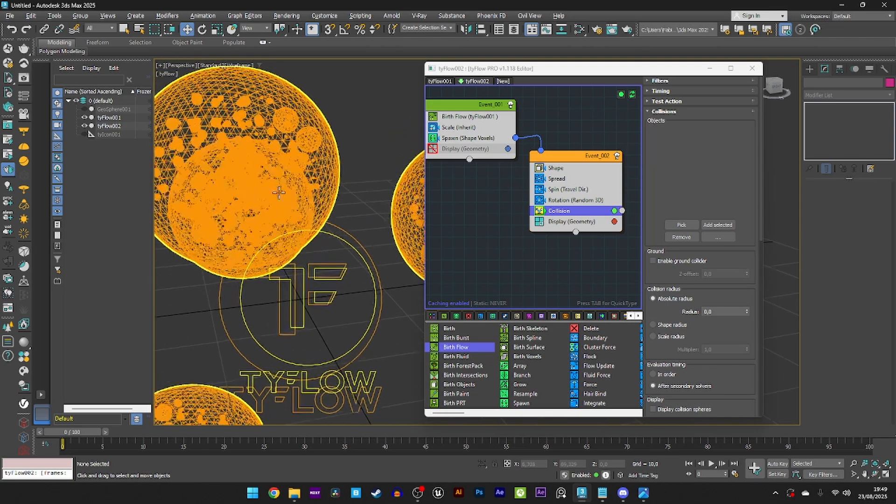
{"action": "scroll", "coordinate": [299, 208], "scroll_direction": "up", "scroll_amount": 3}
{"action": "scroll", "coordinate": [310, 217], "scroll_direction": "down", "scroll_amount": 4}
{"action": "left_click", "coordinate": [84, 118]}
{"action": "scroll", "coordinate": [260, 189], "scroll_direction": "down", "scroll_amount": 2}
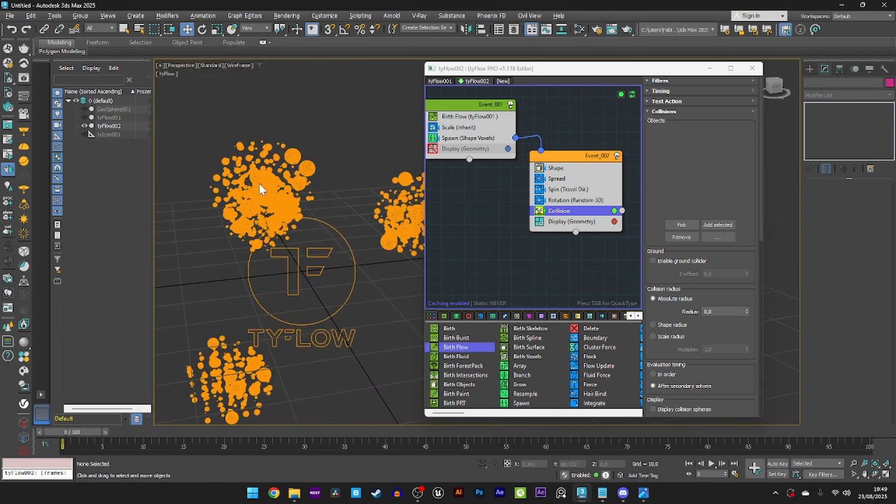
{"action": "middle_click_drag", "start_coordinate": [259, 186], "coordinate": [241, 180]}
{"action": "key", "text": "F3"}
{"action": "scroll", "coordinate": [561, 140], "scroll_direction": "down", "scroll_amount": 1}
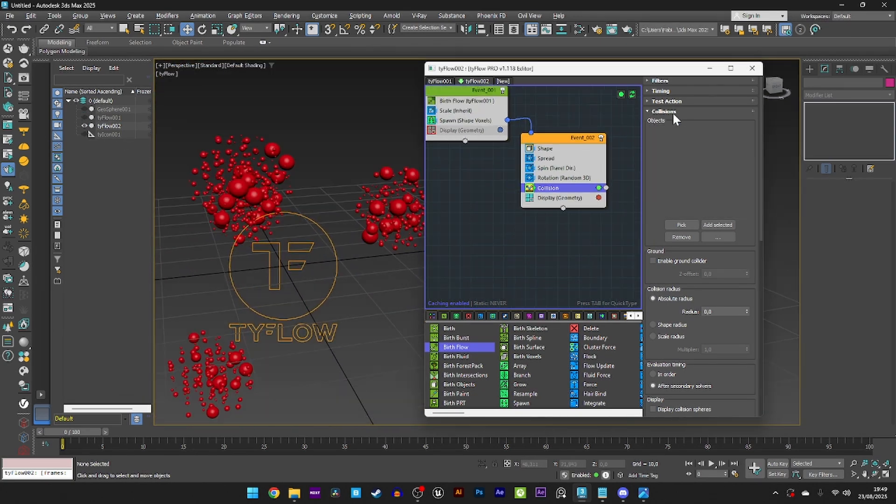
Pick tyFlow001 as the collider of the Collision operator, advance to frame 10 and show tyFlow001
{"action": "left_click", "coordinate": [680, 225]}
{"action": "left_click", "coordinate": [108, 118]}
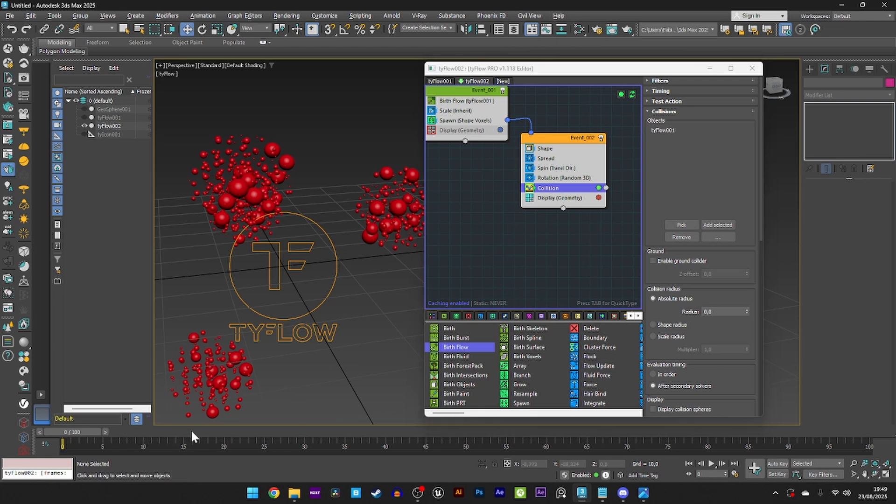
{"action": "left_click_drag", "start_coordinate": [192, 432], "coordinate": [169, 445]}
{"action": "left_click", "coordinate": [85, 117]}
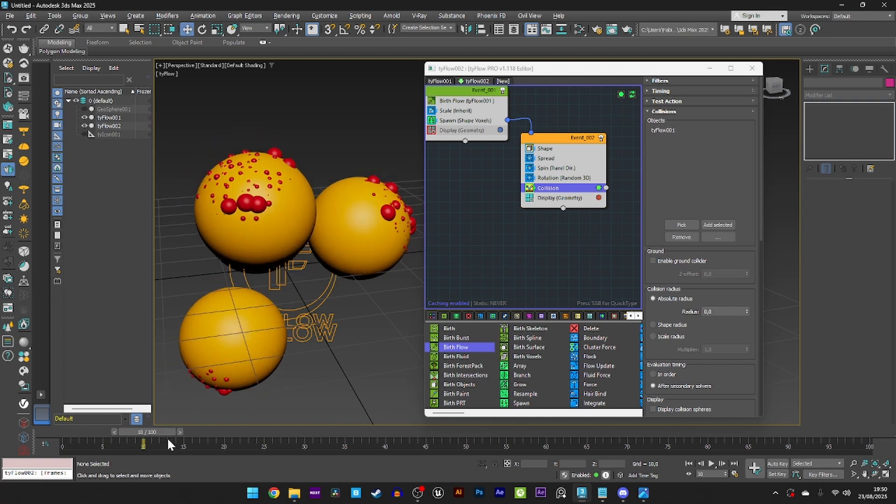
Try an absolute collision radius of 1 in the Collision operator, and raise it to 2
{"action": "scroll", "coordinate": [659, 232], "scroll_direction": "down", "scroll_amount": 3}
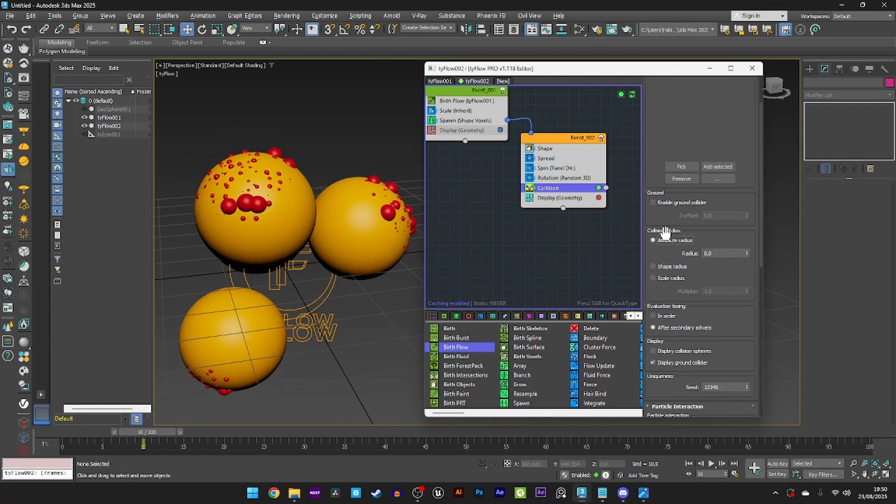
{"action": "left_click", "coordinate": [704, 253]}
{"action": "type", "text": "1"}
{"action": "key", "text": "Return"}
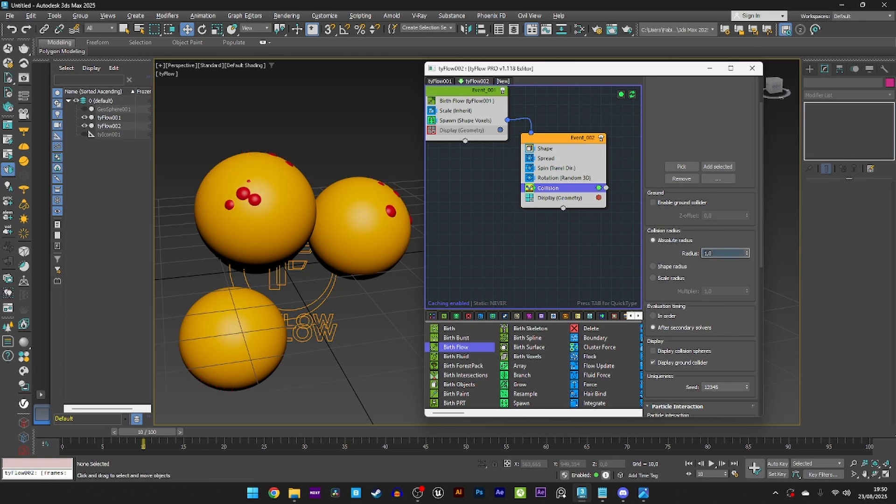
{"action": "type", "text": "2"}
{"action": "key", "text": "Return"}
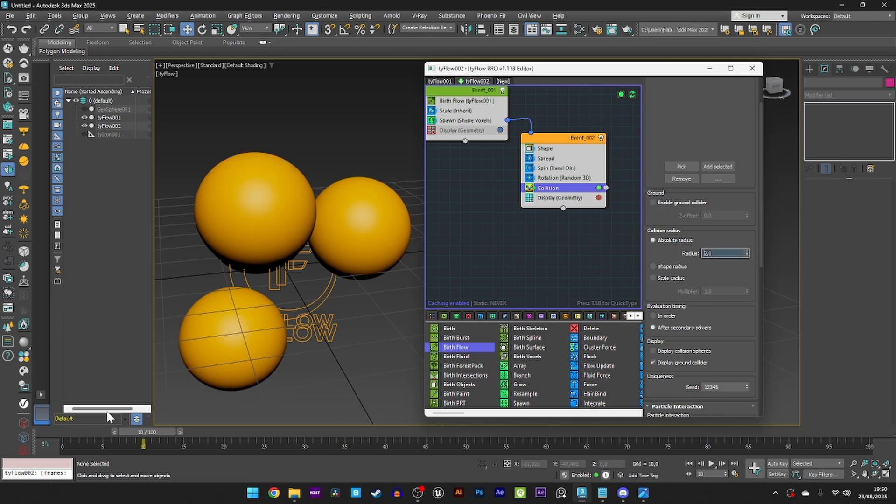
Check in wireframe from another angle whether the small spheres stay inside the large ones, and return to frame 6
{"action": "mouse_move", "coordinate": [142, 432]}
{"action": "left_mouse_down"}
{"action": "mouse_move", "coordinate": [74, 430]}
{"action": "mouse_move", "coordinate": [150, 435]}
{"action": "left_mouse_up"}
{"action": "key", "text": "F3"}
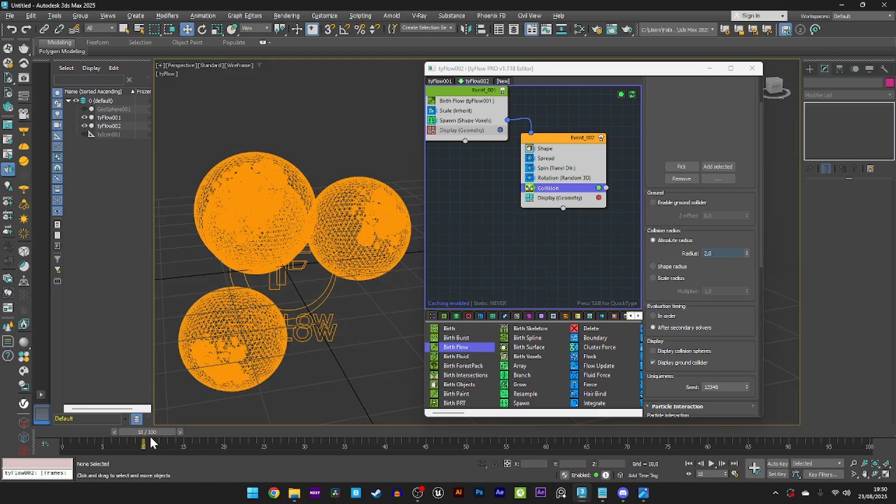
{"action": "middle_click_drag", "start_coordinate": [283, 323], "coordinate": [194, 271], "text": "alt"}
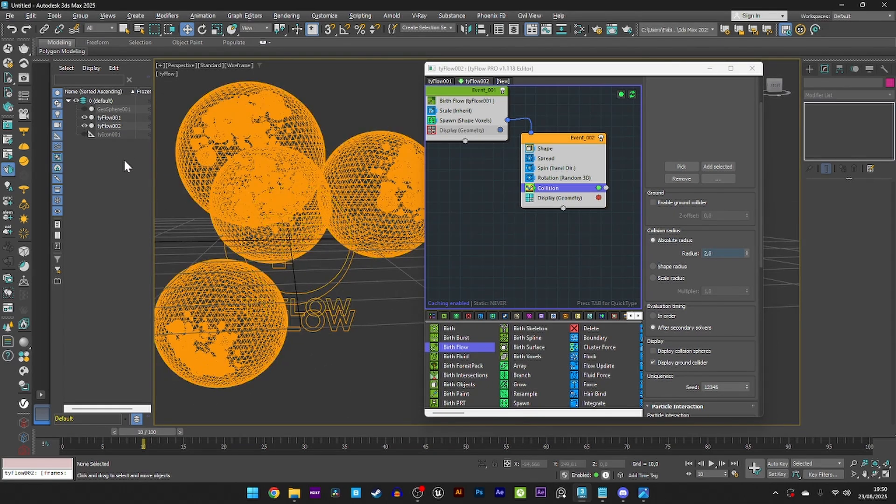
{"action": "left_click", "coordinate": [77, 431]}
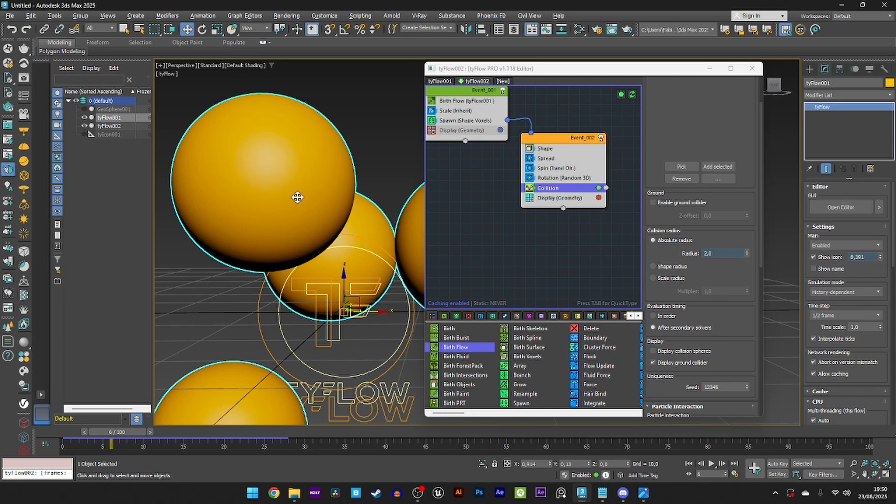
Turn on See-Through for tyFlow001 in its object properties and frame the spheres
{"action": "left_click", "coordinate": [362, 128]}
{"action": "left_click", "coordinate": [308, 138]}
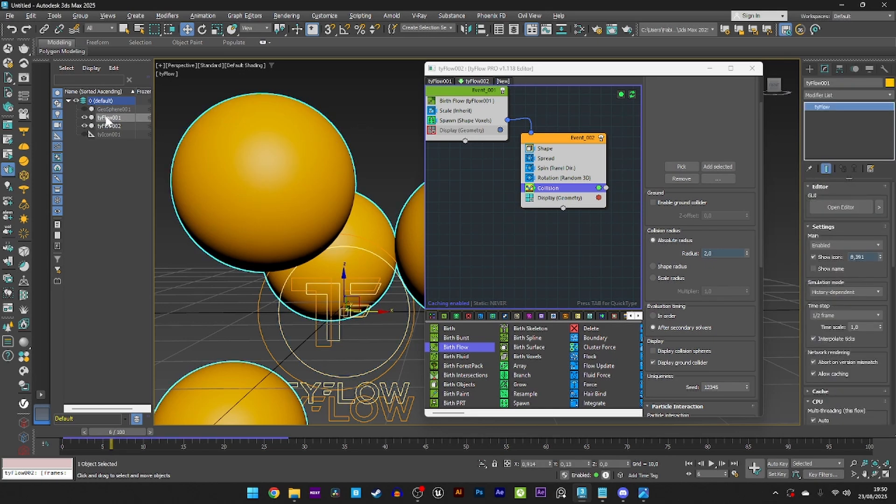
{"action": "right_click", "coordinate": [292, 158]}
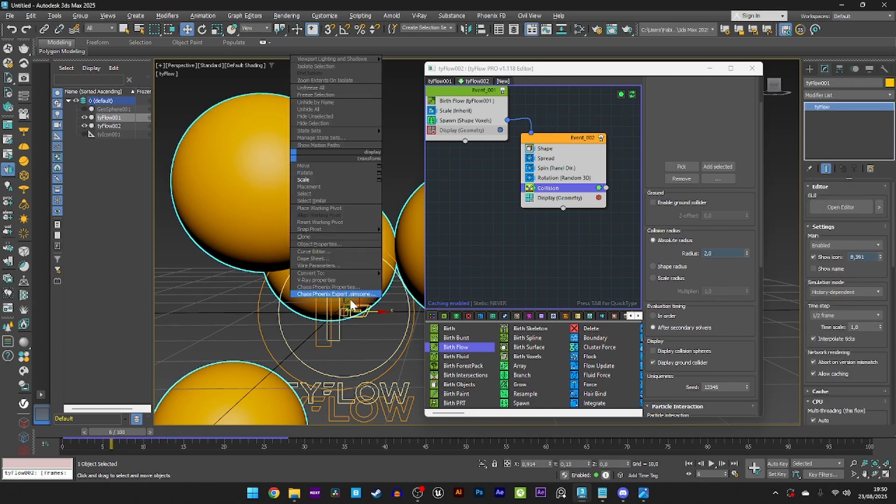
{"action": "left_click", "coordinate": [304, 243]}
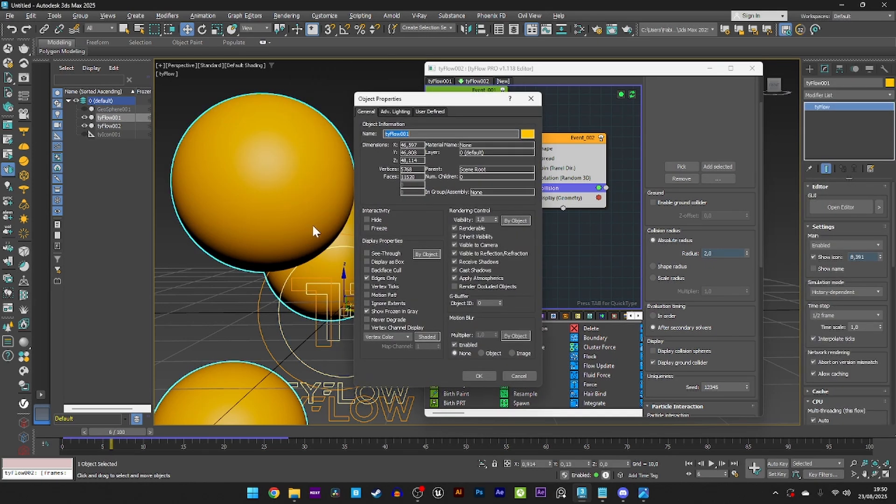
{"action": "left_click", "coordinate": [383, 254]}
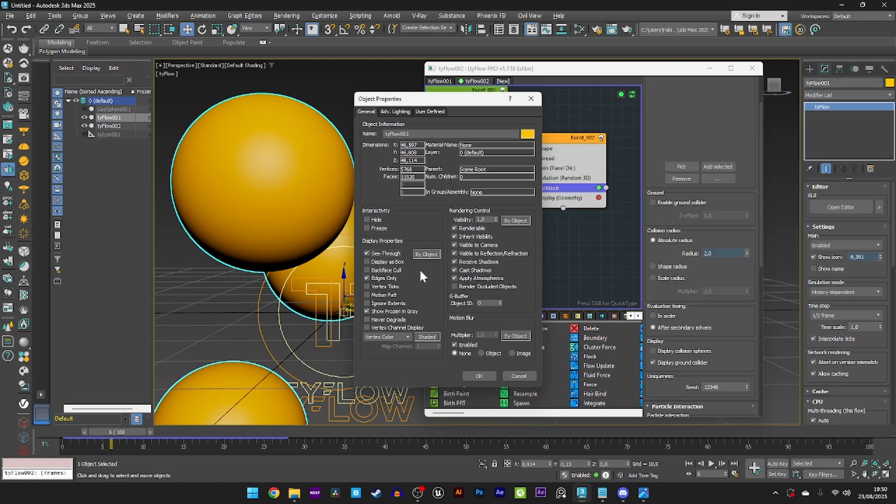
{"action": "left_click", "coordinate": [480, 376]}
{"action": "middle_click_drag", "start_coordinate": [316, 293], "coordinate": [320, 254]}
{"action": "scroll", "coordinate": [321, 265], "scroll_direction": "down", "scroll_amount": 2}
{"action": "scroll", "coordinate": [320, 255], "scroll_direction": "down", "scroll_amount": 1}
Change the display color of the Display operator in Event_002 to white
{"action": "left_click", "coordinate": [598, 198]}
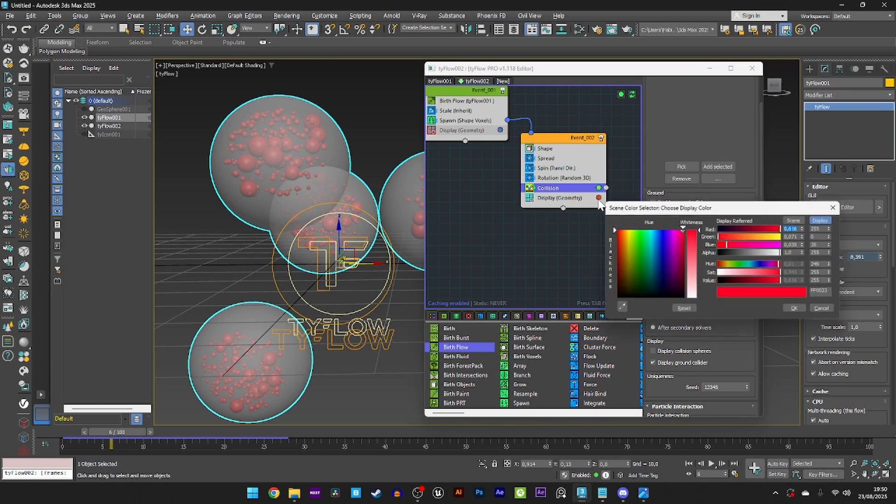
{"action": "left_click_drag", "start_coordinate": [696, 277], "coordinate": [689, 300]}
{"action": "left_click", "coordinate": [793, 310]}
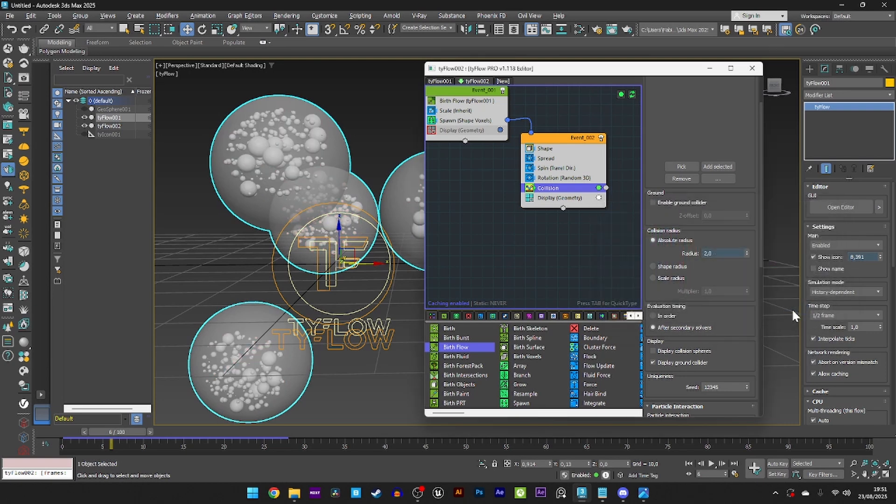
Try black as the display color of Event_002's particles and set it back to white
{"action": "left_click", "coordinate": [599, 198]}
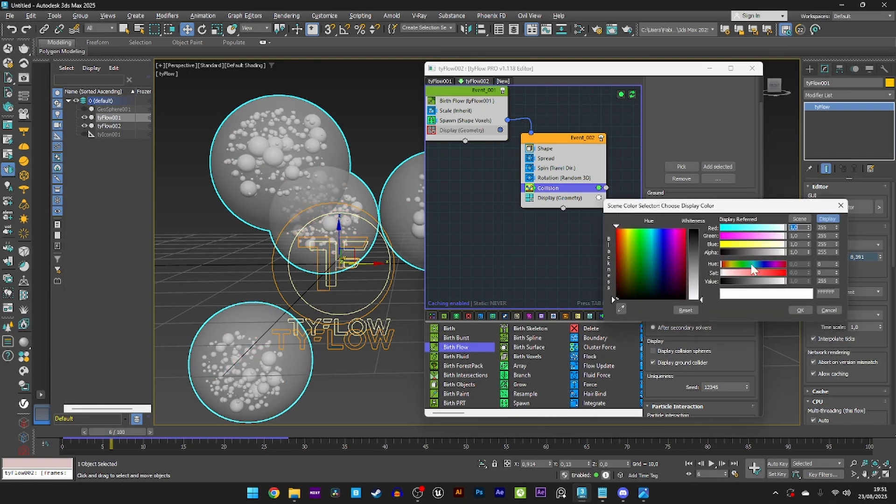
{"action": "left_click_drag", "start_coordinate": [694, 237], "coordinate": [694, 228]}
{"action": "left_click", "coordinate": [799, 311]}
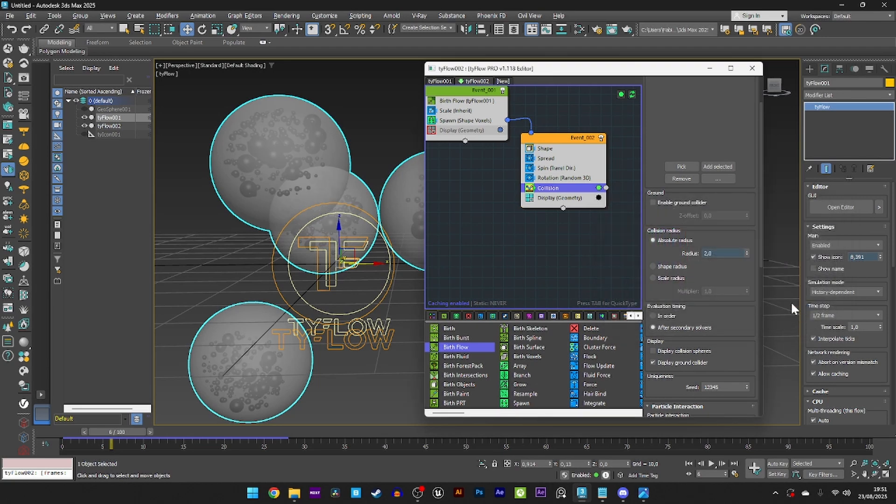
{"action": "left_click", "coordinate": [598, 198]}
{"action": "left_click_drag", "start_coordinate": [698, 284], "coordinate": [698, 301]}
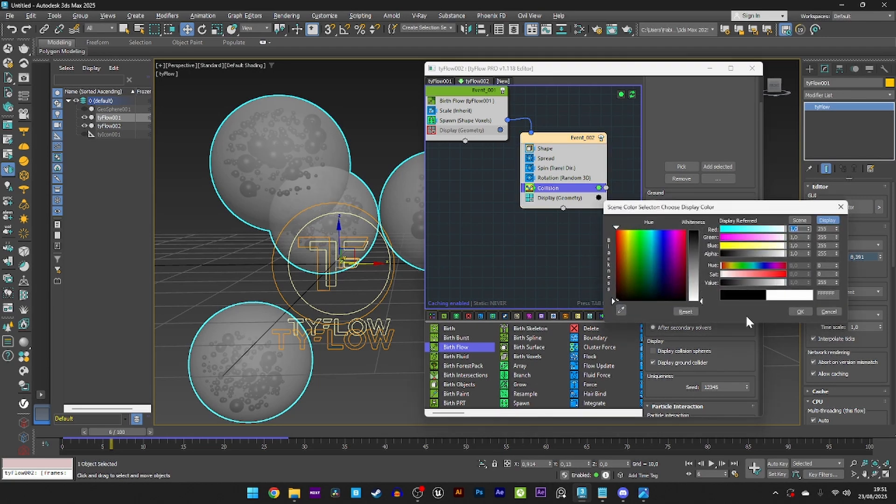
{"action": "left_click", "coordinate": [797, 311]}
Advance the simulation to frame 19 and examine how the small spheres cluster and overlap inside the large ones
{"action": "middle_click_drag", "start_coordinate": [416, 288], "coordinate": [387, 259], "text": "alt"}
{"action": "left_click_drag", "start_coordinate": [65, 436], "coordinate": [214, 450]}
{"action": "scroll", "coordinate": [228, 247], "scroll_direction": "up", "scroll_amount": 5}
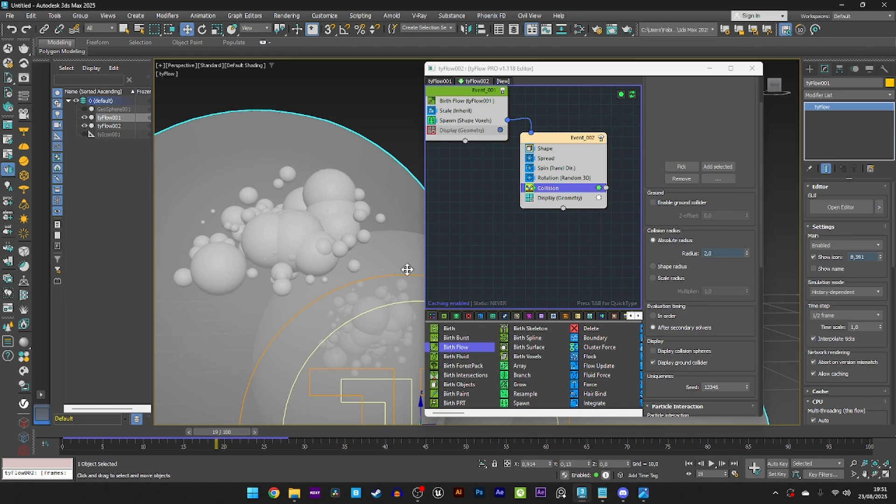
{"action": "scroll", "coordinate": [322, 270], "scroll_direction": "down", "scroll_amount": 5}
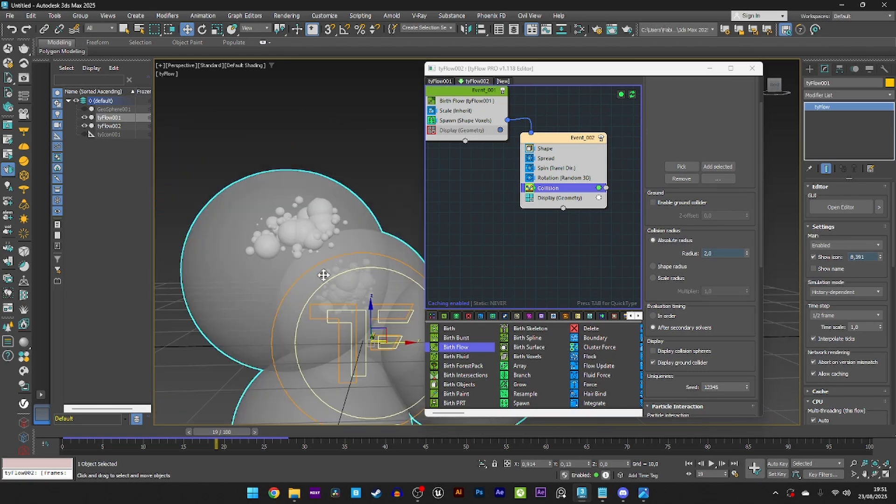
{"action": "scroll", "coordinate": [299, 259], "scroll_direction": "down", "scroll_amount": 2}
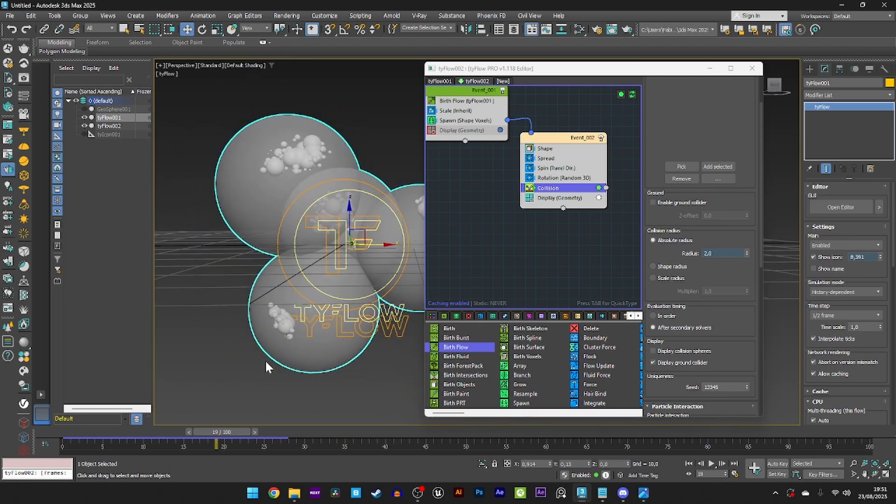
{"action": "scroll", "coordinate": [266, 366], "scroll_direction": "up", "scroll_amount": 4}
{"action": "scroll", "coordinate": [262, 359], "scroll_direction": "down", "scroll_amount": 5}
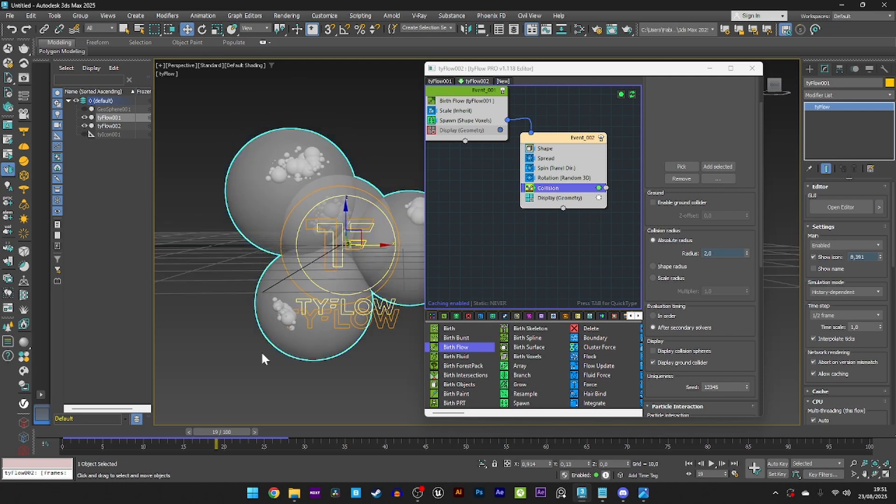
Return to frame 0 and add a Particle Physics operator to Event_002, placed between Shape and Spread
{"action": "left_click", "coordinate": [73, 431]}
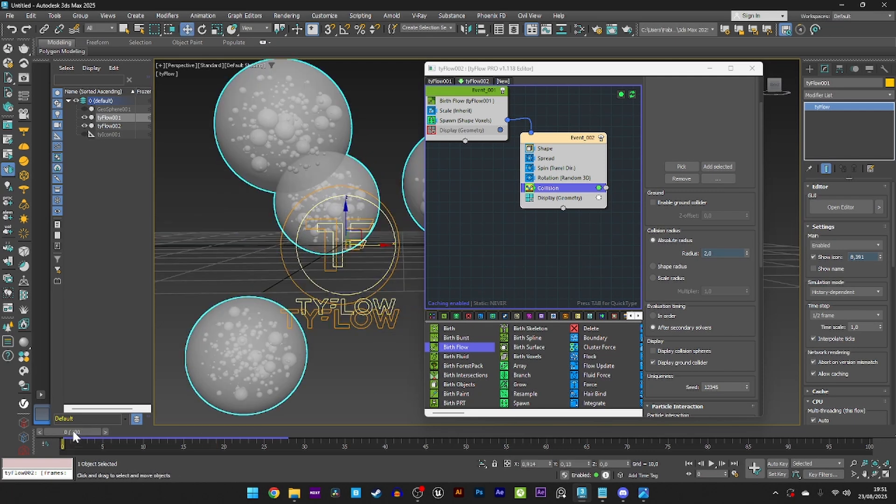
{"action": "left_click", "coordinate": [550, 169]}
{"action": "key", "text": "Tab"}
{"action": "type", "text": "pa"}
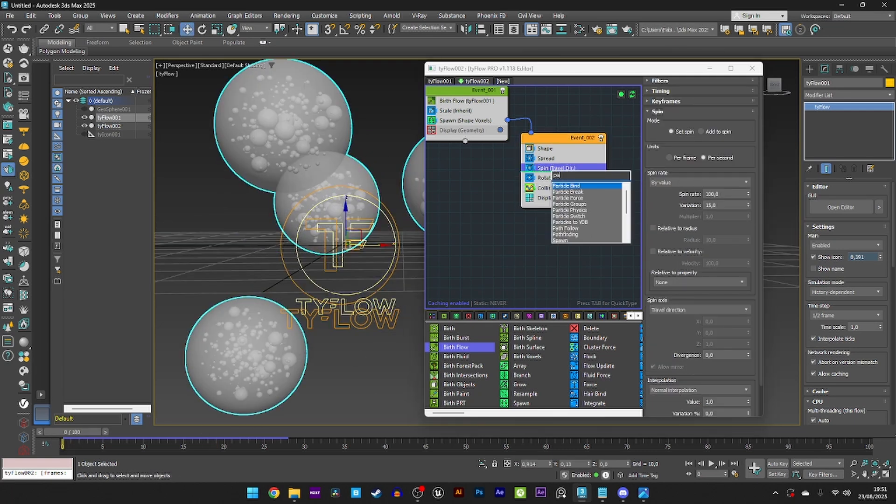
{"action": "type", "text": "rti"}
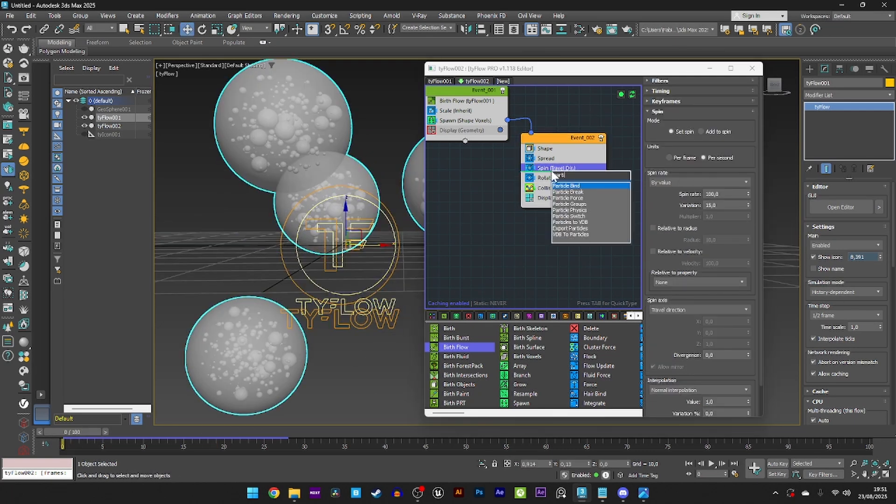
{"action": "left_click", "coordinate": [582, 211]}
{"action": "left_click_drag", "start_coordinate": [555, 181], "coordinate": [536, 158]}
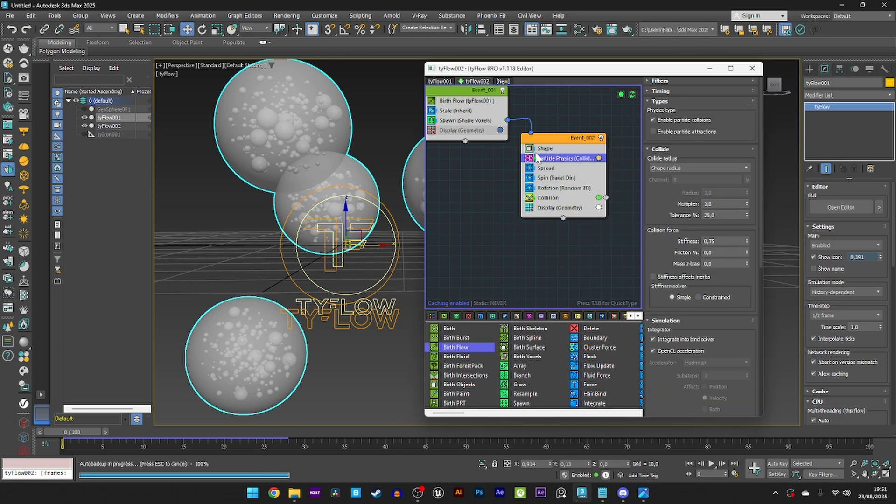
Use Shape radius with a multiplier of 2 for the Particle Physics collide radius, and preview up to frame 15
{"action": "left_click", "coordinate": [659, 167]}
{"action": "left_click", "coordinate": [664, 194]}
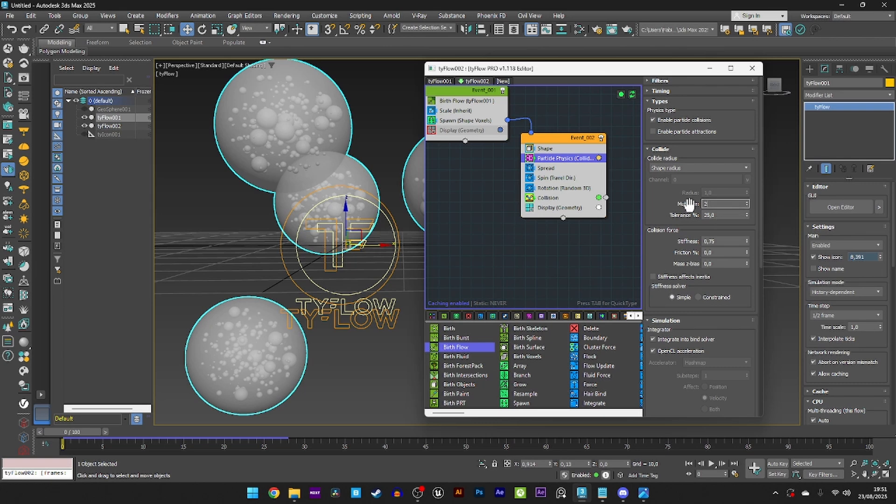
{"action": "key", "text": "Return"}
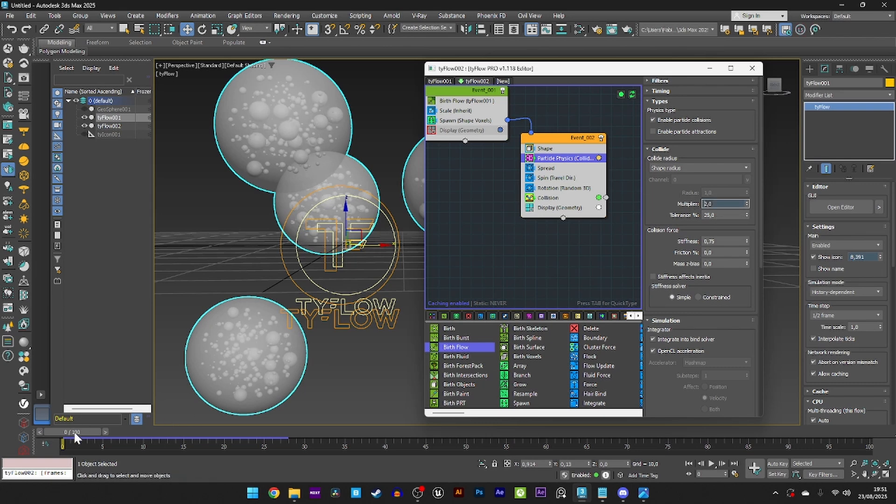
{"action": "left_click_drag", "start_coordinate": [74, 430], "coordinate": [189, 447]}
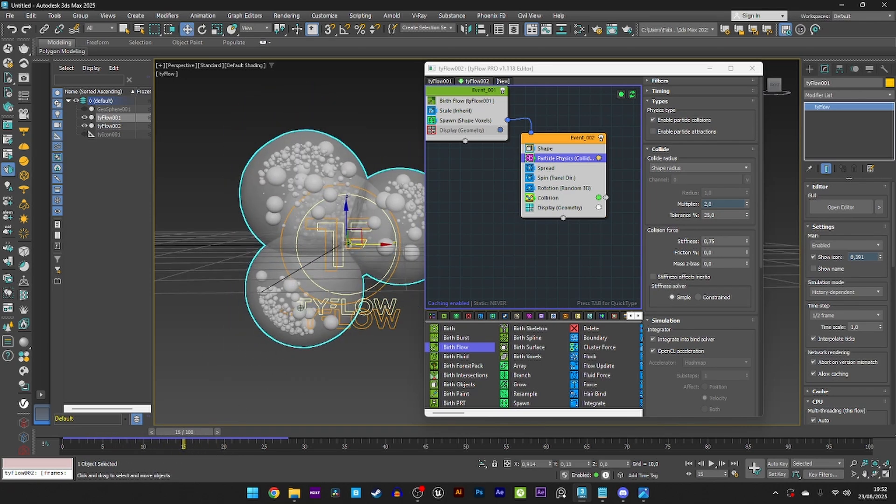
Add a Find Target operator to Event_002, placed between Spin and Rotation
{"action": "scroll", "coordinate": [300, 335], "scroll_direction": "up", "scroll_amount": 4}
{"action": "scroll", "coordinate": [251, 275], "scroll_direction": "down", "scroll_amount": 5}
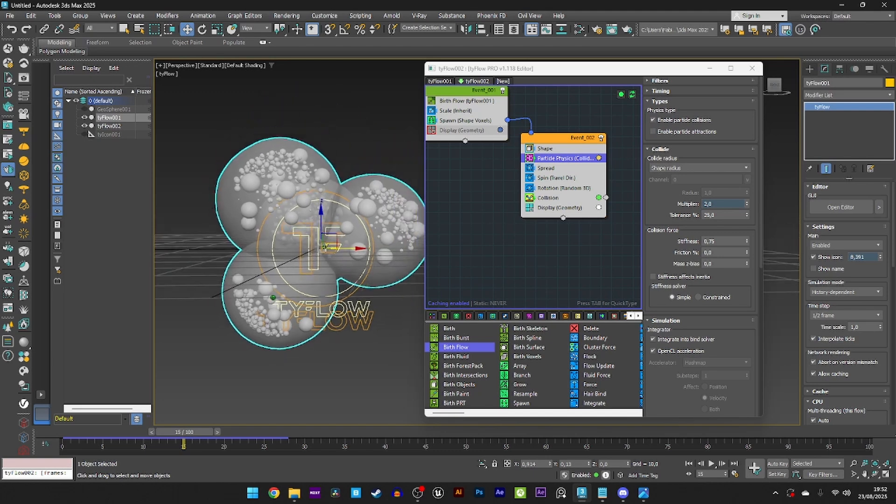
{"action": "left_click", "coordinate": [550, 188]}
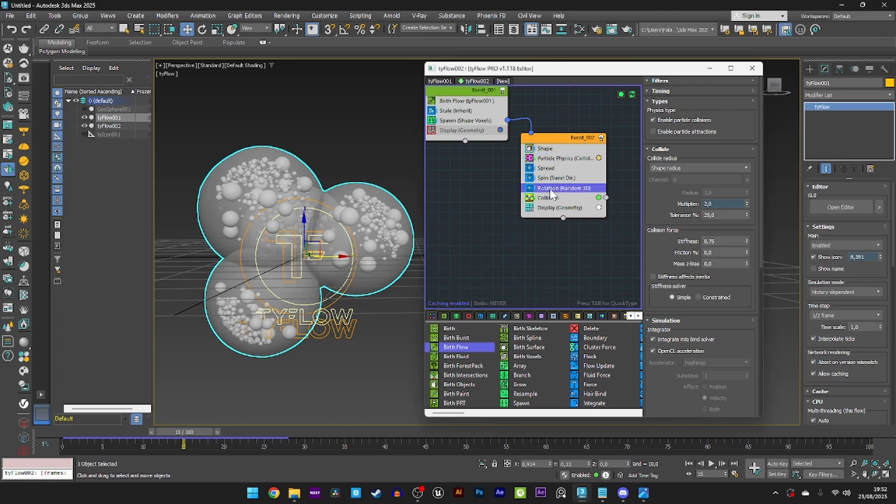
{"action": "key", "text": "Tab"}
{"action": "type", "text": "fin"}
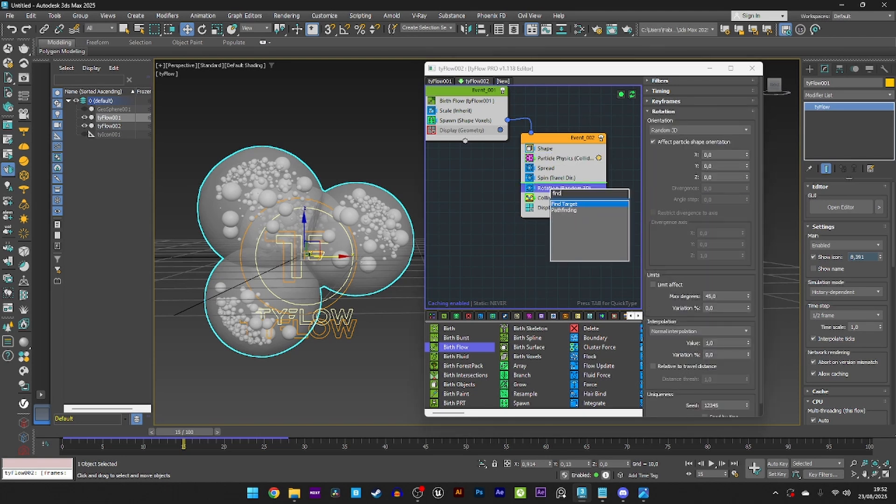
{"action": "key", "text": "Return"}
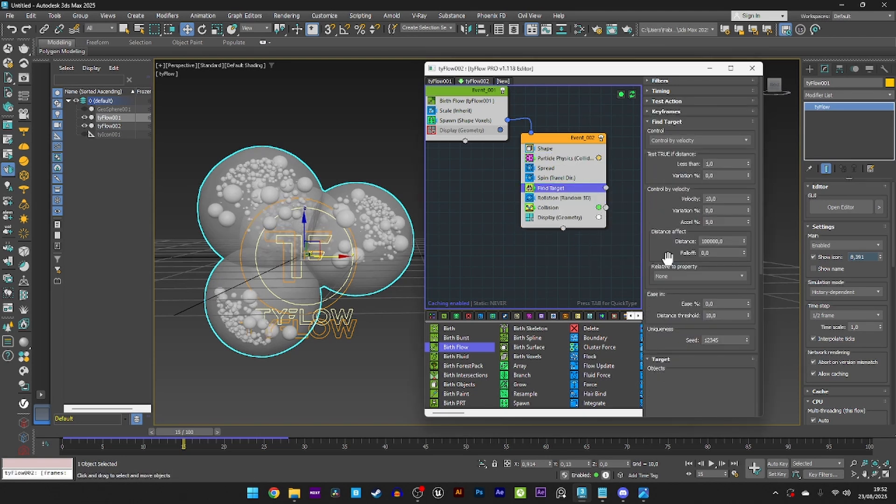
Pick tyIcon001 as the target object of the Find Target operator
{"action": "scroll", "coordinate": [672, 277], "scroll_direction": "down", "scroll_amount": 3}
{"action": "left_click", "coordinate": [682, 366]}
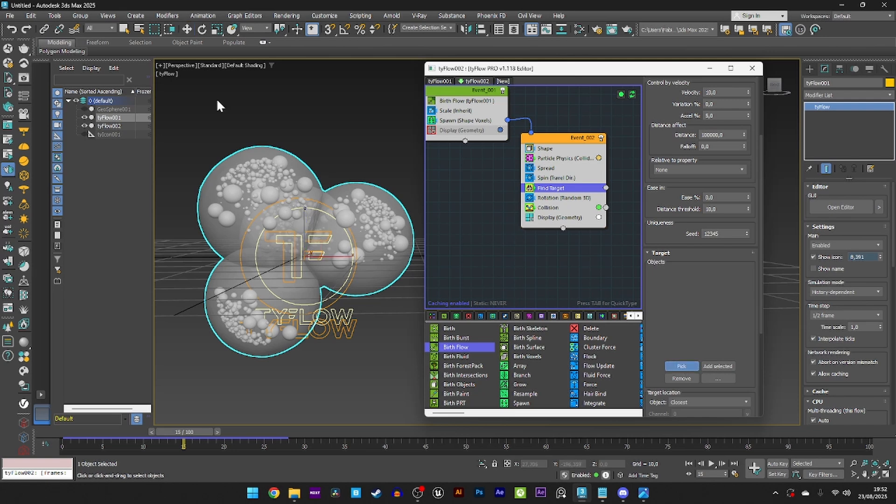
{"action": "left_click", "coordinate": [111, 133]}
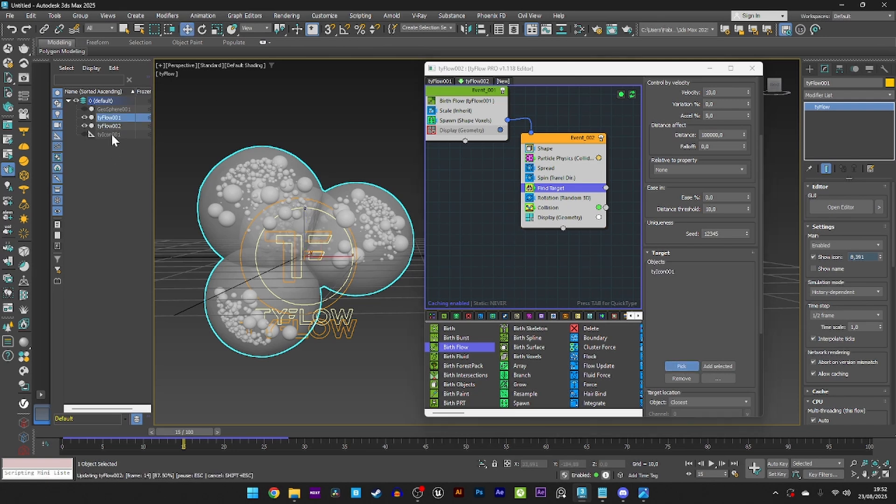
Set the Find Target velocity to 3.5 with a variation of 100%
{"action": "scroll", "coordinate": [689, 200], "scroll_direction": "up", "scroll_amount": 3}
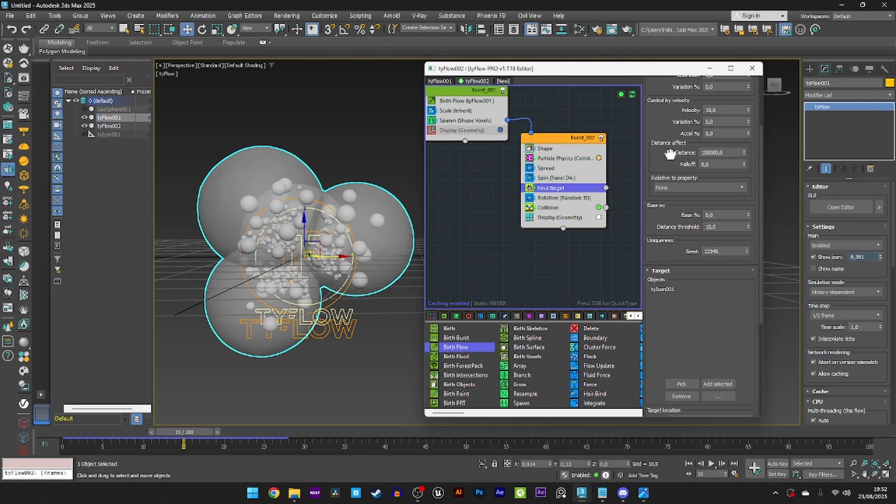
{"action": "double_click", "coordinate": [721, 190]}
{"action": "type", "text": "5"}
{"action": "key", "text": "Return"}
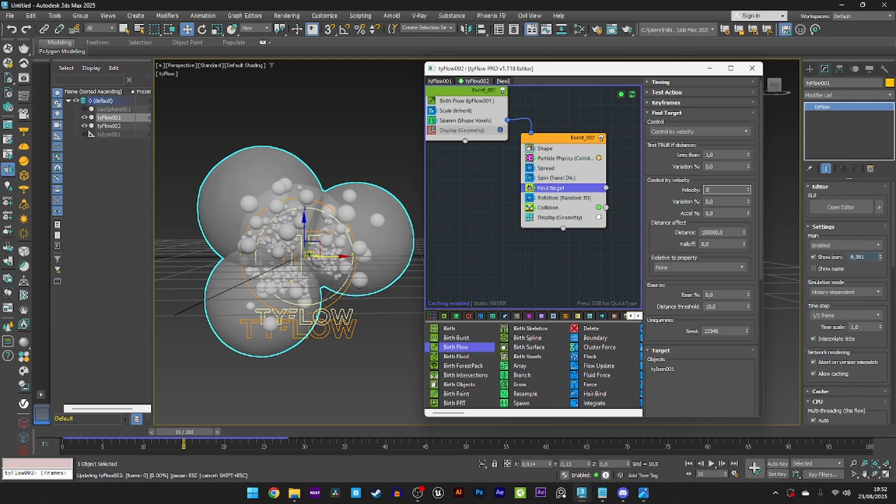
{"action": "key", "text": "Tab"}
{"action": "type", "text": "1"}
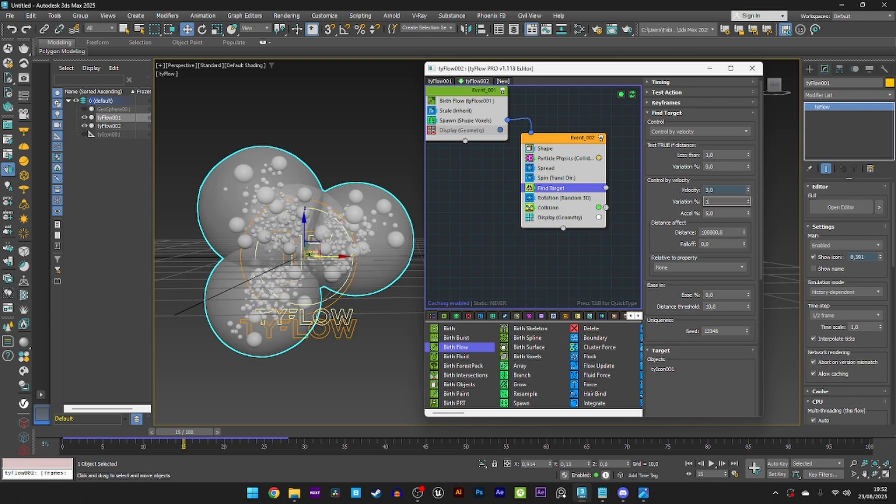
{"action": "key", "text": "Return"}
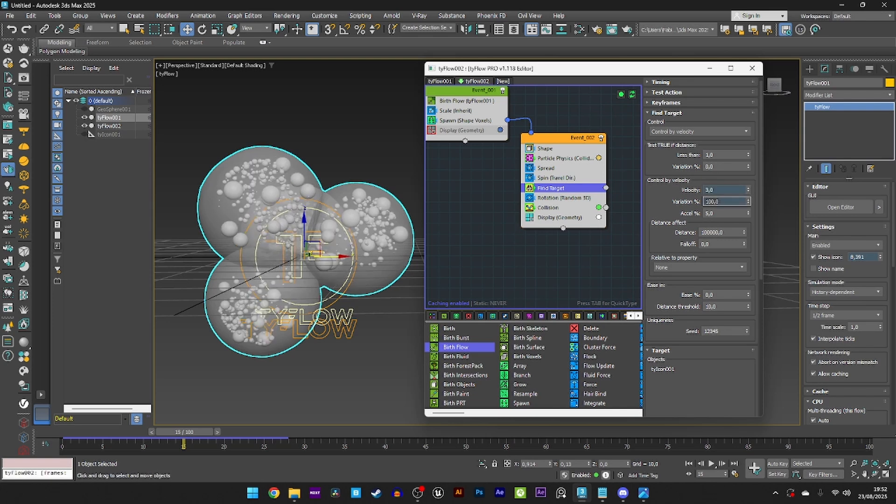
{"action": "left_click", "coordinate": [714, 189]}
{"action": "key", "text": "BackSpace"}
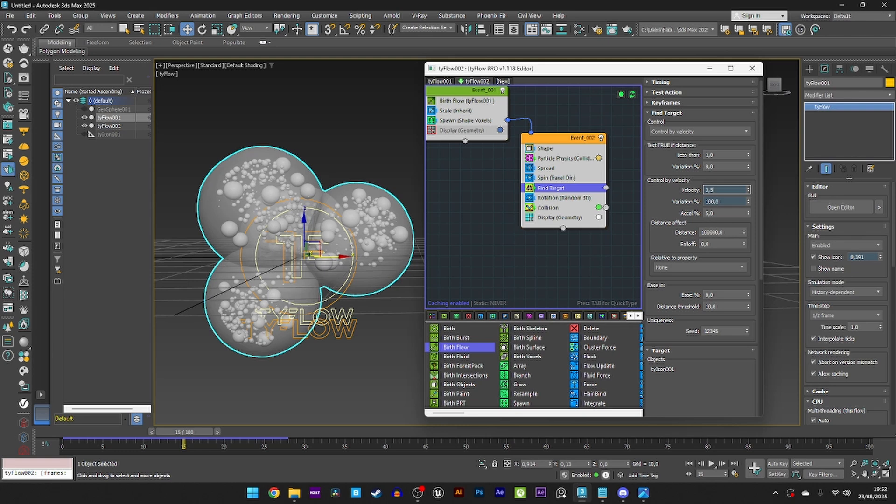
{"action": "key", "text": "Return"}
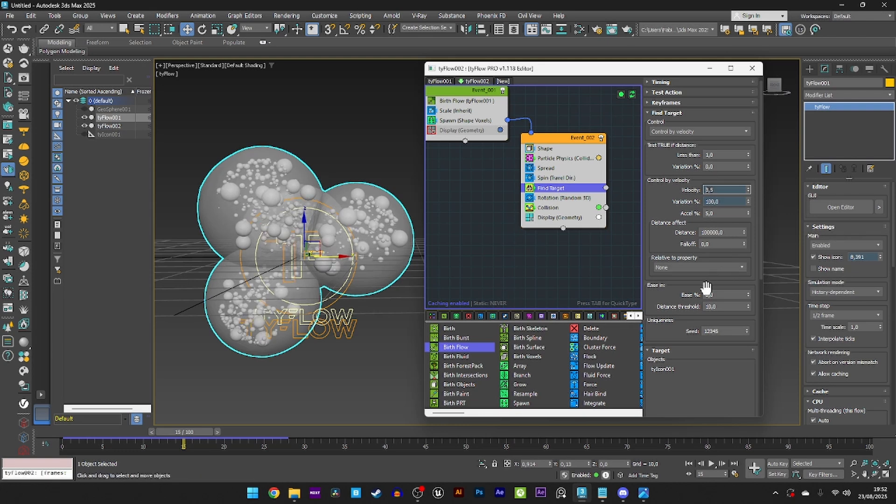
Add a Force operator to Event_002, placed between Find Target and Rotation
{"action": "key", "text": "Tab"}
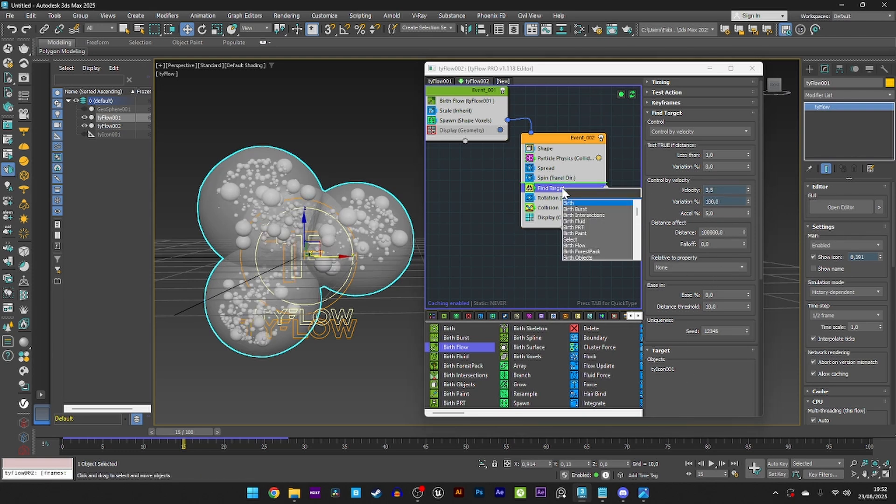
{"action": "type", "text": "force"}
{"action": "key", "text": "Return"}
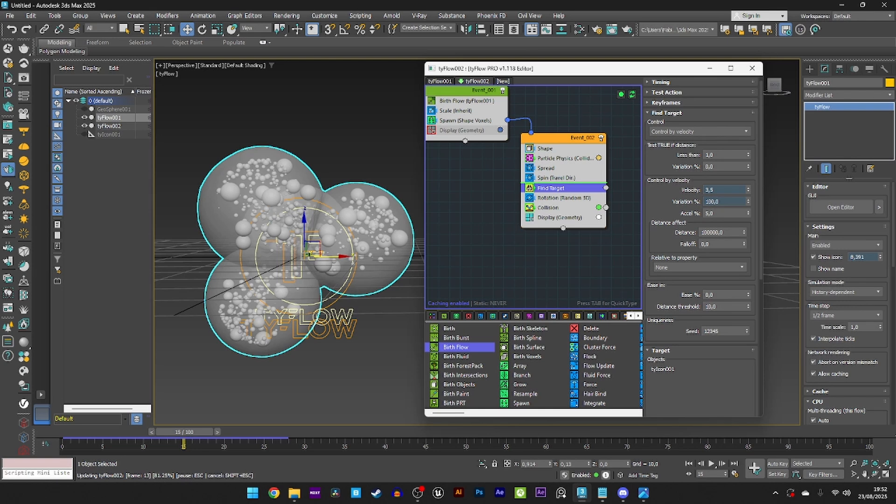
{"action": "left_click_drag", "start_coordinate": [563, 191], "coordinate": [565, 200]}
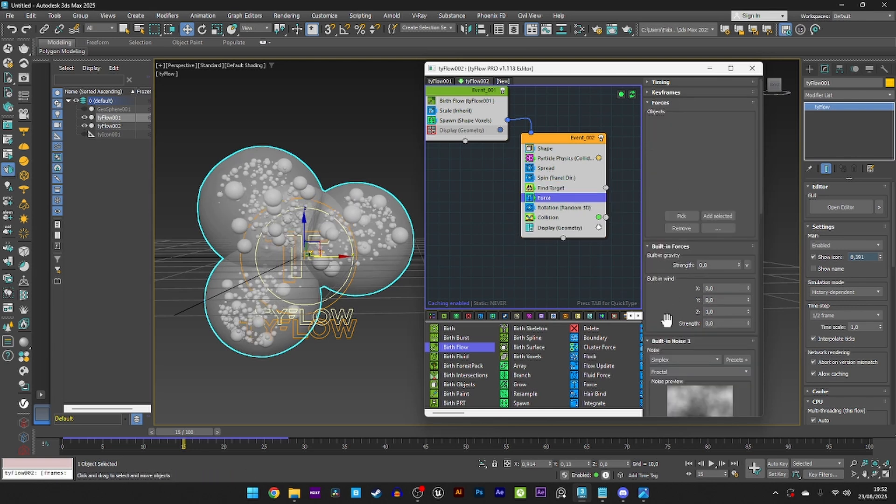
Give the Force operator's Built-in Noise 1 a strength of 0.2 and a scale of 20
{"action": "scroll", "coordinate": [653, 186], "scroll_direction": "down", "scroll_amount": 5}
{"action": "scroll", "coordinate": [646, 327], "scroll_direction": "down", "scroll_amount": 3}
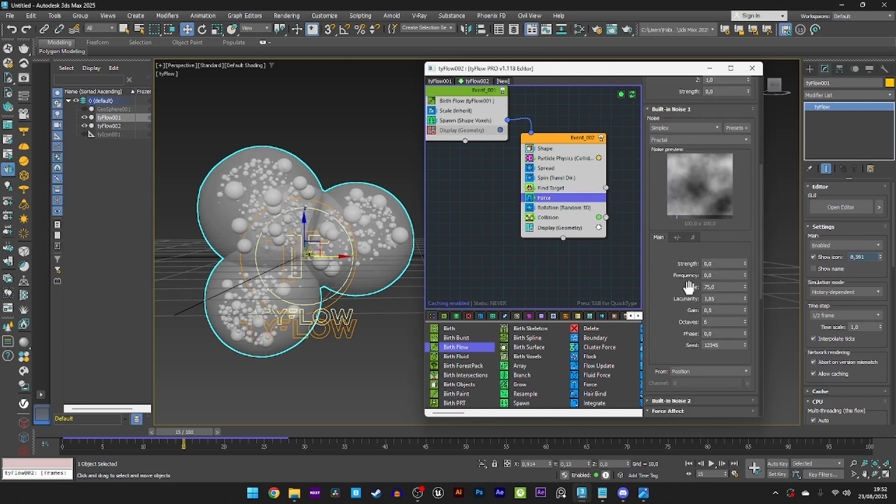
{"action": "key", "text": "Return"}
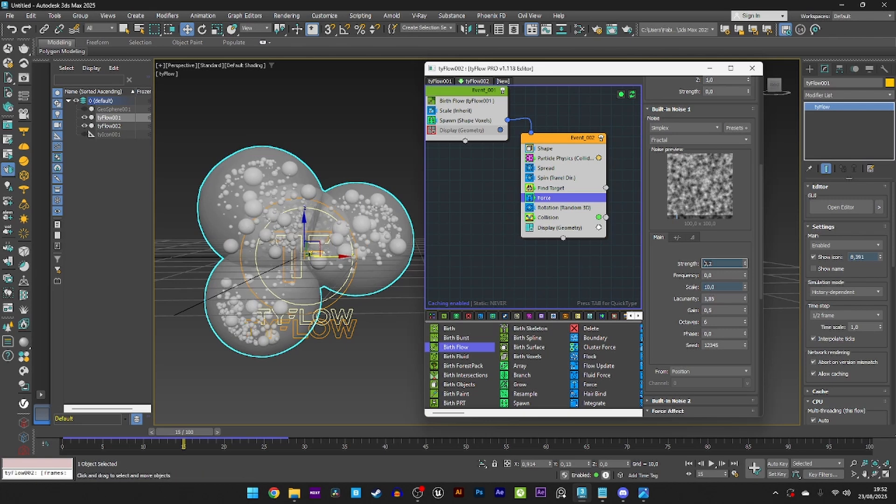
{"action": "double_click", "coordinate": [710, 287]}
{"action": "key", "text": "Return"}
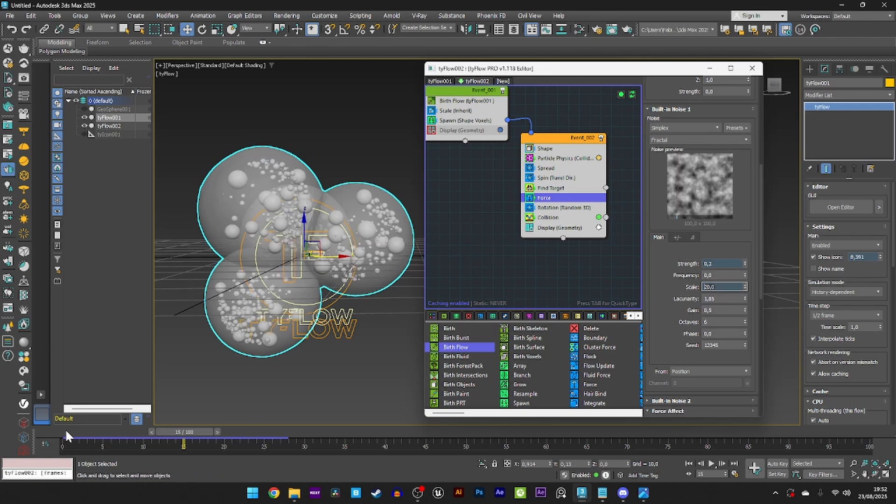
Preview the simulation from frame 0 up to about frame 30, and review the Spawn operator's settings in Event_001
{"action": "left_click_drag", "start_coordinate": [66, 431], "coordinate": [286, 443]}
{"action": "middle_click_drag", "start_coordinate": [279, 266], "coordinate": [266, 280], "text": "alt"}
{"action": "middle_click_drag", "start_coordinate": [494, 132], "coordinate": [481, 155]}
{"action": "scroll", "coordinate": [521, 161], "scroll_direction": "down", "scroll_amount": 2}
{"action": "scroll", "coordinate": [508, 164], "scroll_direction": "up", "scroll_amount": 1}
{"action": "left_click", "coordinate": [472, 139]}
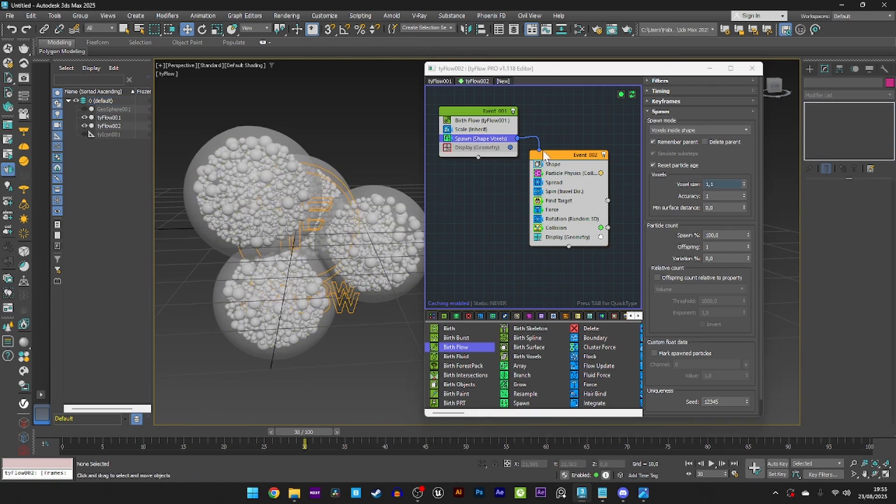
Set the absolute collision radius of Event_002's Collision operator to 1 and preview the simulation up to frame 18
{"action": "left_click", "coordinate": [553, 163]}
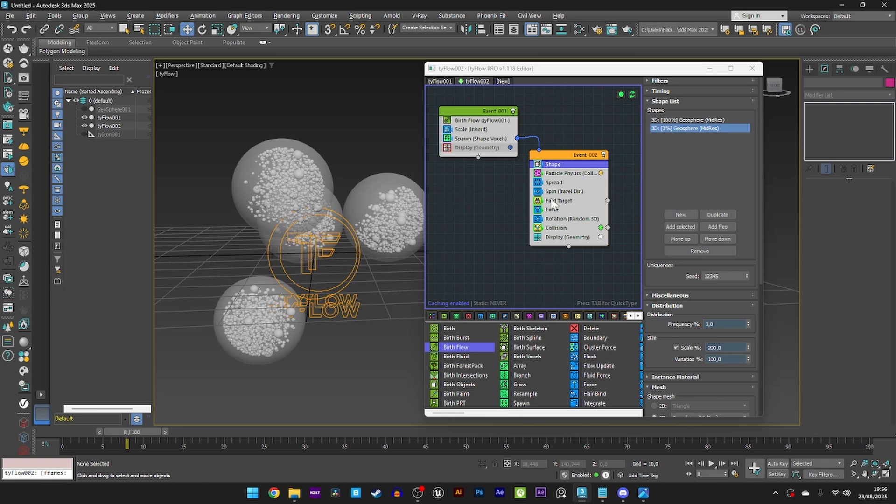
{"action": "left_click", "coordinate": [576, 198]}
{"action": "left_click", "coordinate": [567, 226]}
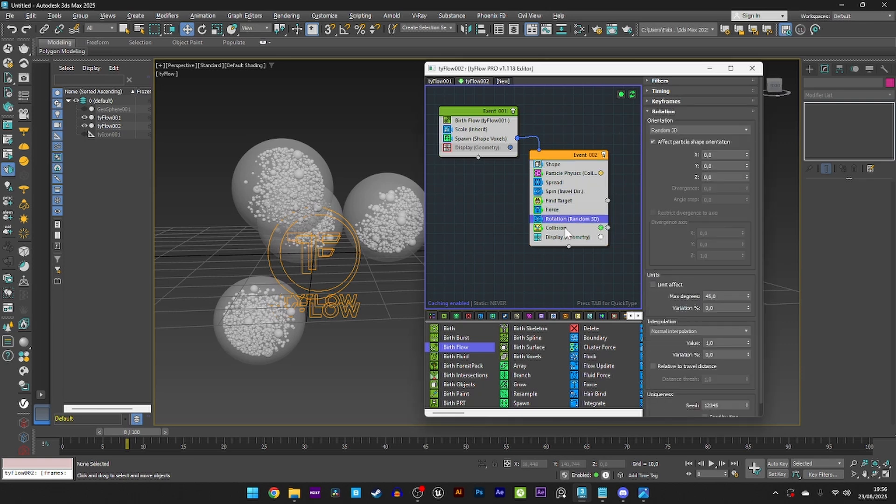
{"action": "left_click", "coordinate": [713, 312]}
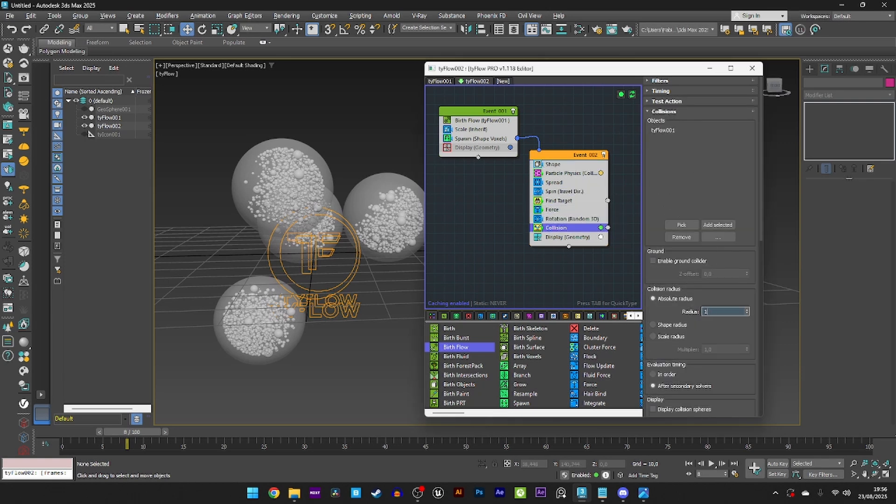
{"action": "type", "text": "1"}
{"action": "key", "text": "Return"}
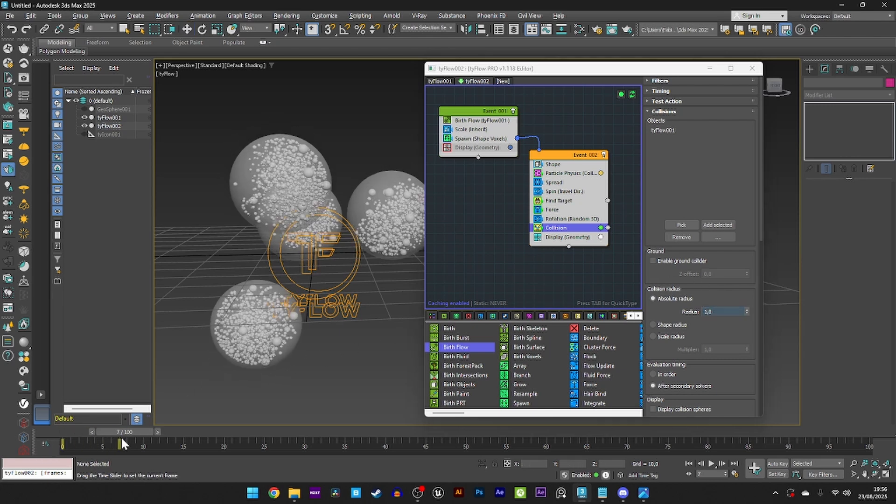
{"action": "left_click_drag", "start_coordinate": [132, 440], "coordinate": [206, 434]}
{"action": "key", "text": "w"}
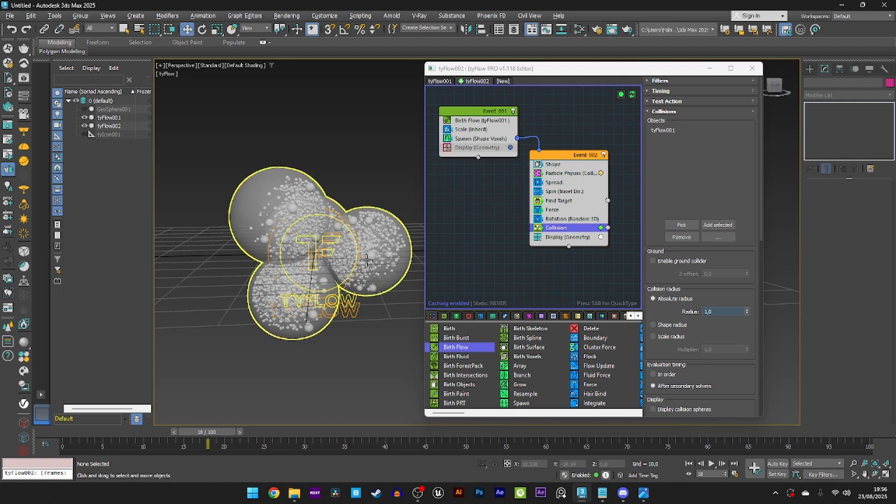
Try Clay shading in the perspective viewport, and switch its display to wireframe to see inside the large spheres
{"action": "left_click", "coordinate": [227, 65]}
{"action": "left_click", "coordinate": [253, 129]}
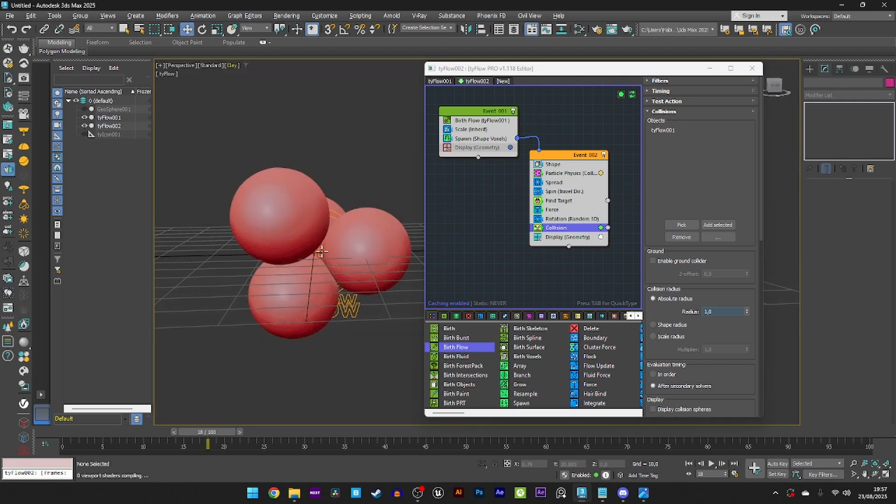
{"action": "scroll", "coordinate": [294, 241], "scroll_direction": "up", "scroll_amount": 6}
{"action": "middle_click_drag", "start_coordinate": [292, 240], "coordinate": [305, 224], "text": "alt"}
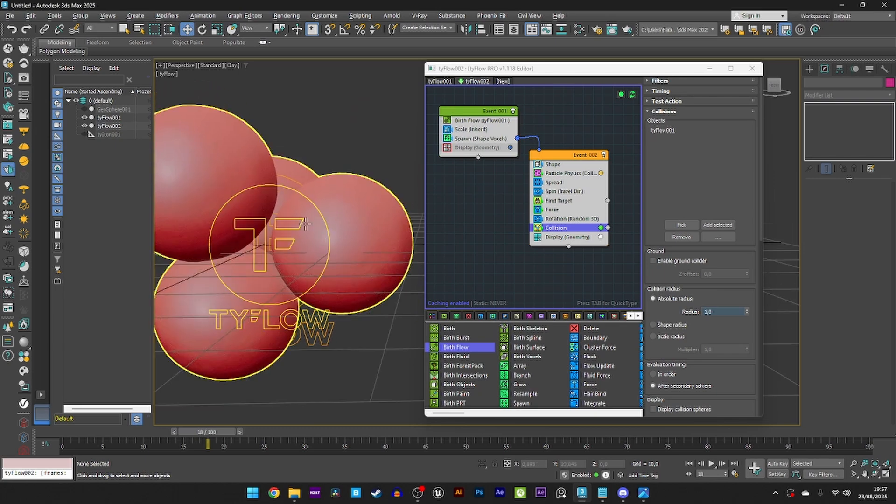
{"action": "key", "text": "F4"}
{"action": "key", "text": "F3"}
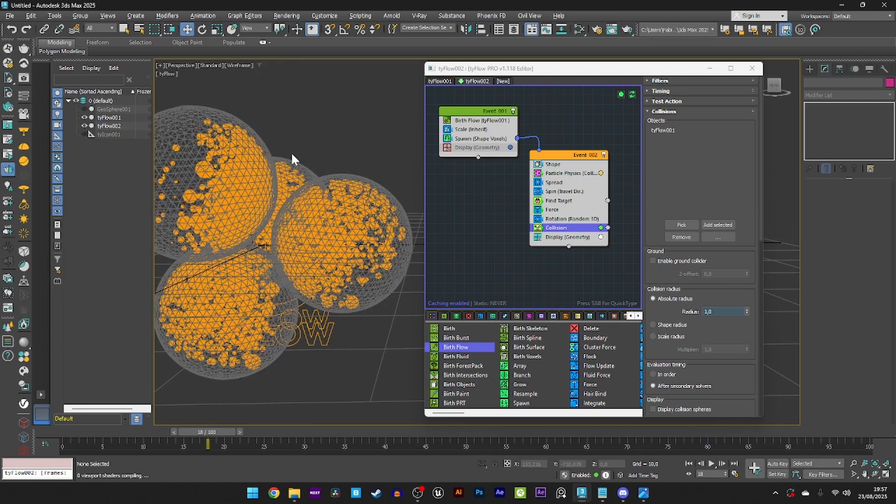
Preview the wireframe simulation from the start up to frame 32 and view the spheres from another angle
{"action": "mouse_move", "coordinate": [292, 159]}
{"action": "middle_mouse_down", "text": "alt"}
{"action": "mouse_move", "coordinate": [326, 168]}
{"action": "mouse_move", "coordinate": [329, 180]}
{"action": "mouse_move", "coordinate": [332, 173]}
{"action": "middle_mouse_up", "text": "alt"}
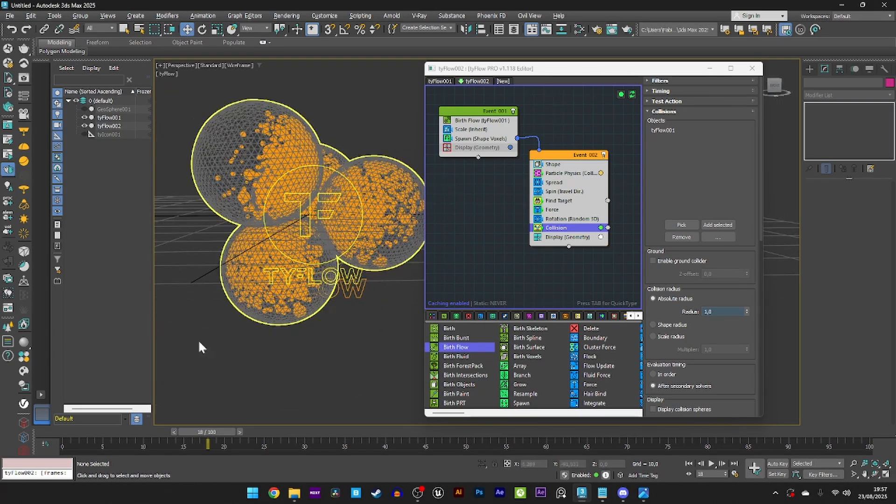
{"action": "left_click_drag", "start_coordinate": [70, 431], "coordinate": [324, 442]}
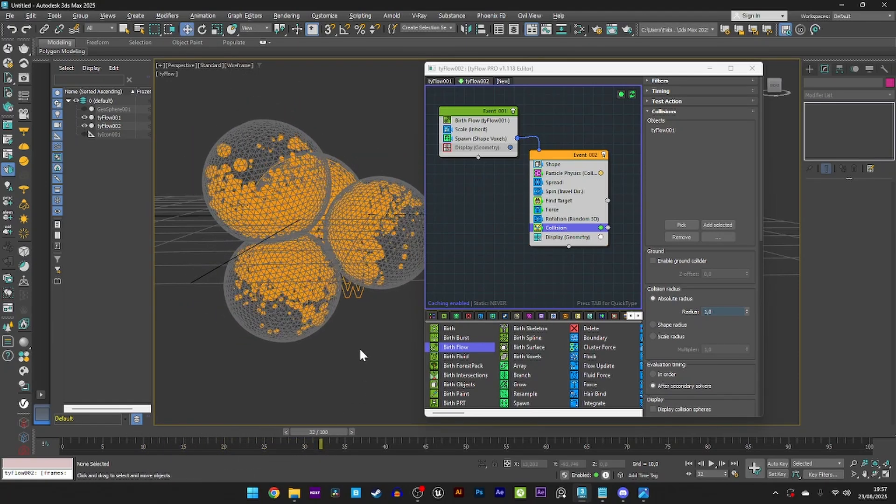
{"action": "middle_click_drag", "start_coordinate": [360, 347], "coordinate": [360, 314], "text": "alt"}
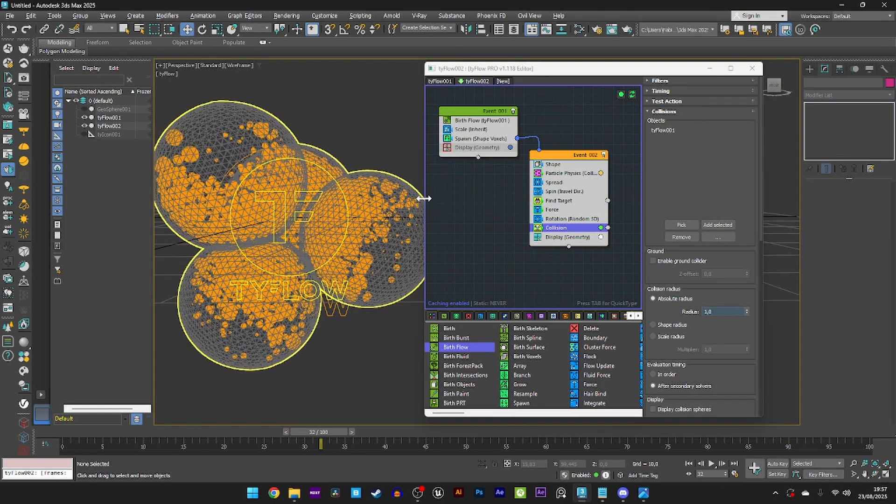
Narrow the tyFlow editor window and examine up close how the small spheres pack inside the large ones
{"action": "left_click_drag", "start_coordinate": [424, 198], "coordinate": [480, 200]}
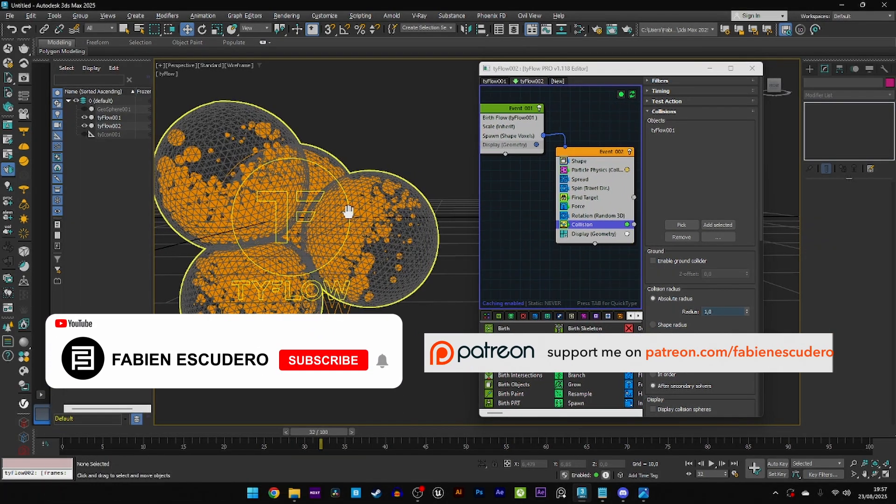
{"action": "middle_click_drag", "start_coordinate": [348, 212], "coordinate": [378, 205]}
{"action": "scroll", "coordinate": [378, 205], "scroll_direction": "up", "scroll_amount": 2}
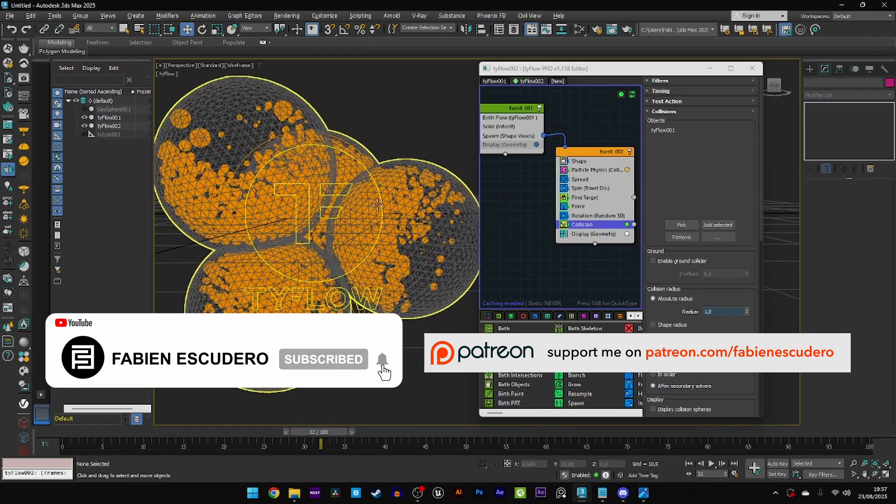
{"action": "scroll", "coordinate": [377, 205], "scroll_direction": "up", "scroll_amount": 3}
{"action": "scroll", "coordinate": [409, 371], "scroll_direction": "down", "scroll_amount": 4}
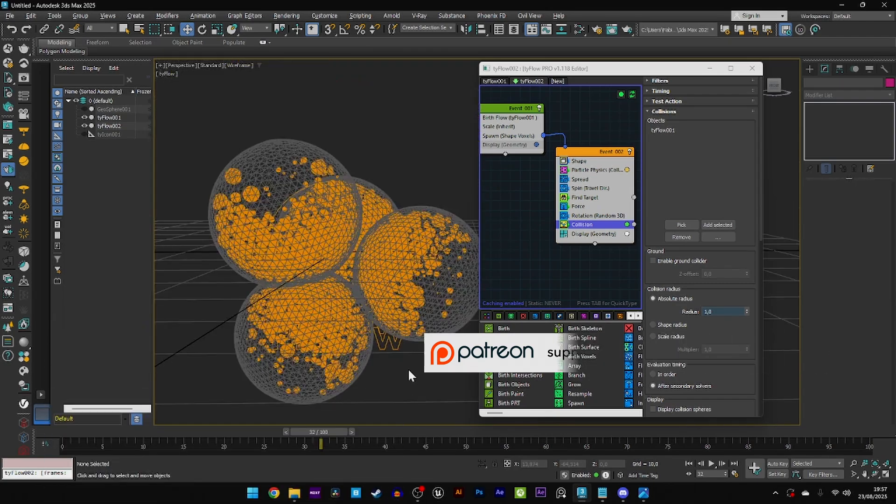
{"action": "scroll", "coordinate": [408, 367], "scroll_direction": "up", "scroll_amount": 3}
{"action": "scroll", "coordinate": [396, 356], "scroll_direction": "down", "scroll_amount": 1}
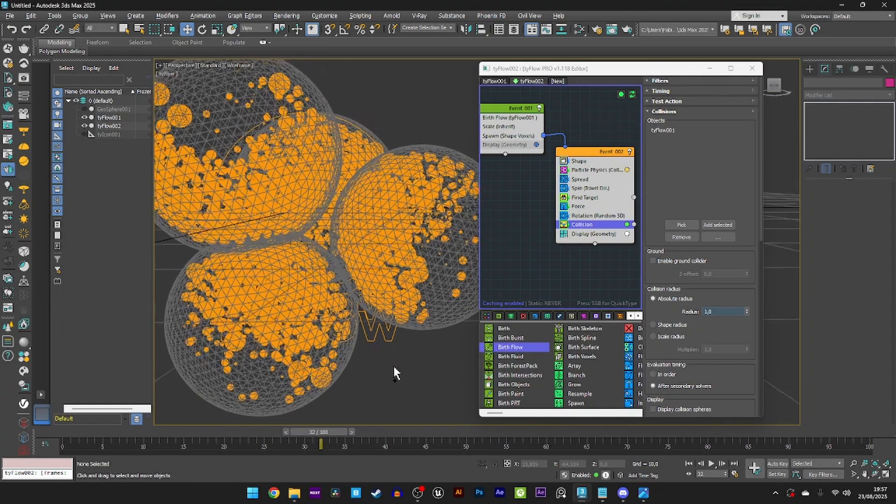